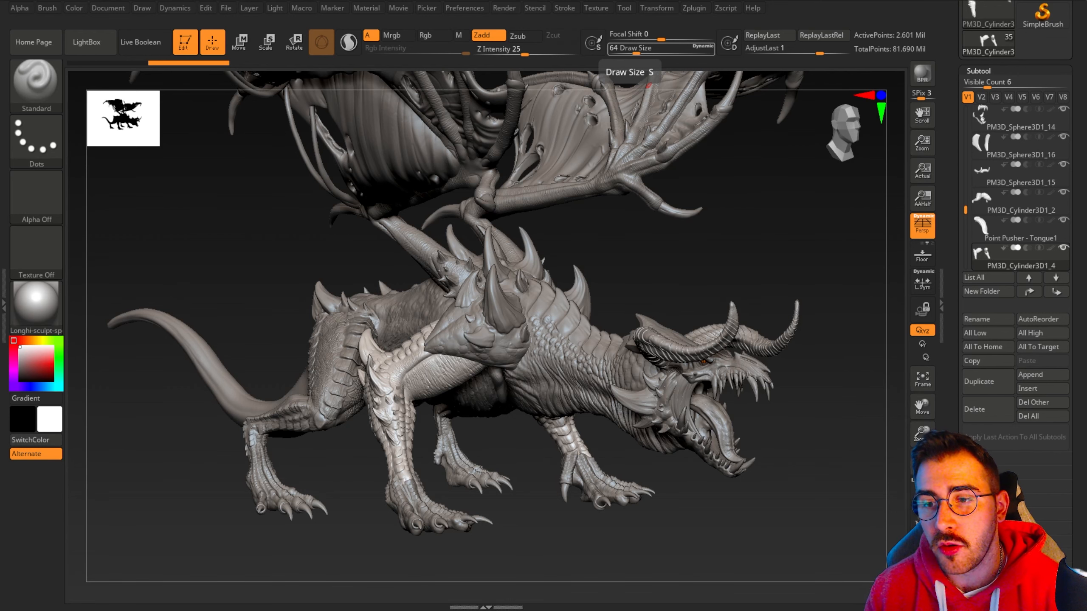
Step: Switch the active tool from the dragon model to the Cylinder3D primitive
left_click_drag(272, 229, 367, 262)
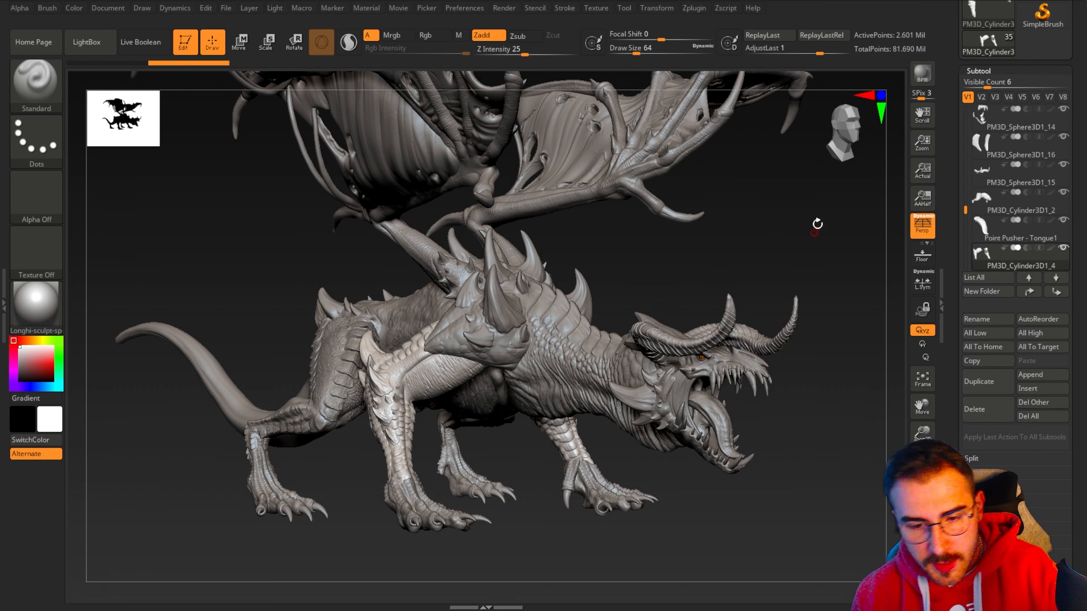
scroll(950, 106, "up", 4)
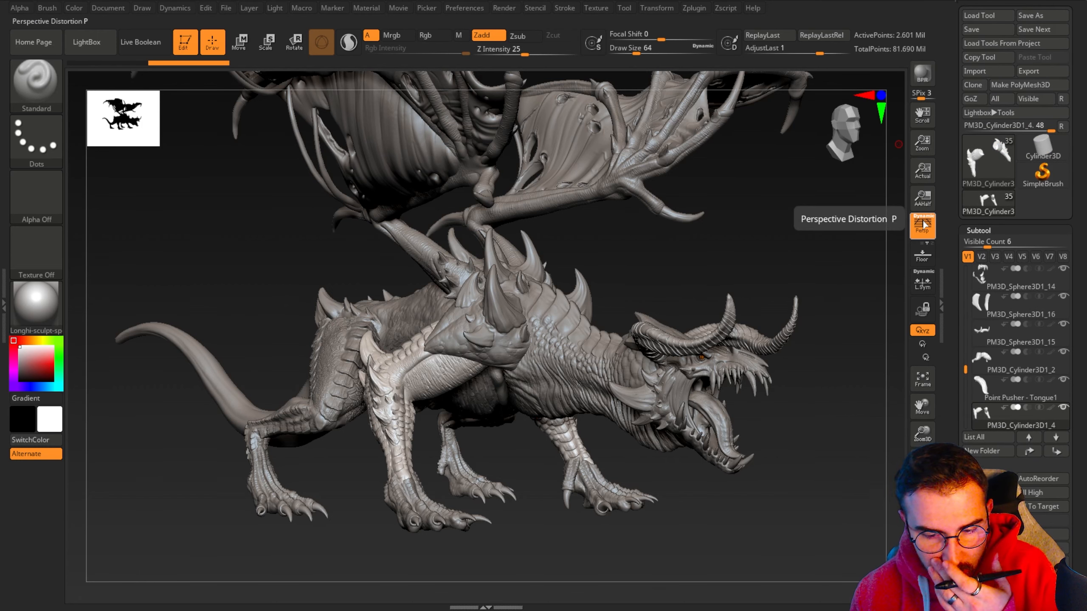
left_click(1041, 149)
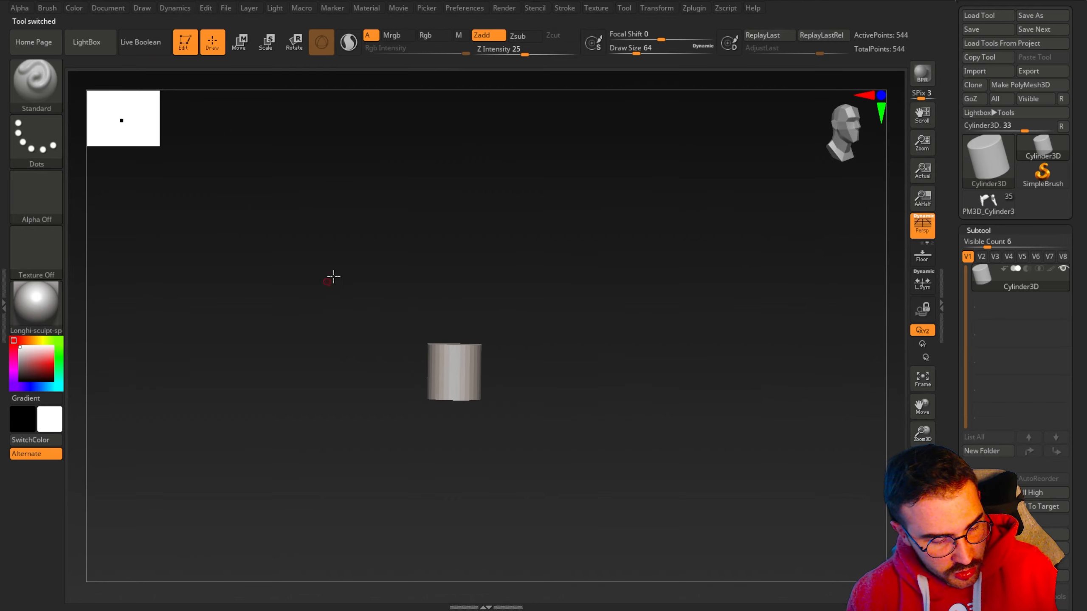
left_click_drag(333, 277, 439, 233, "alt")
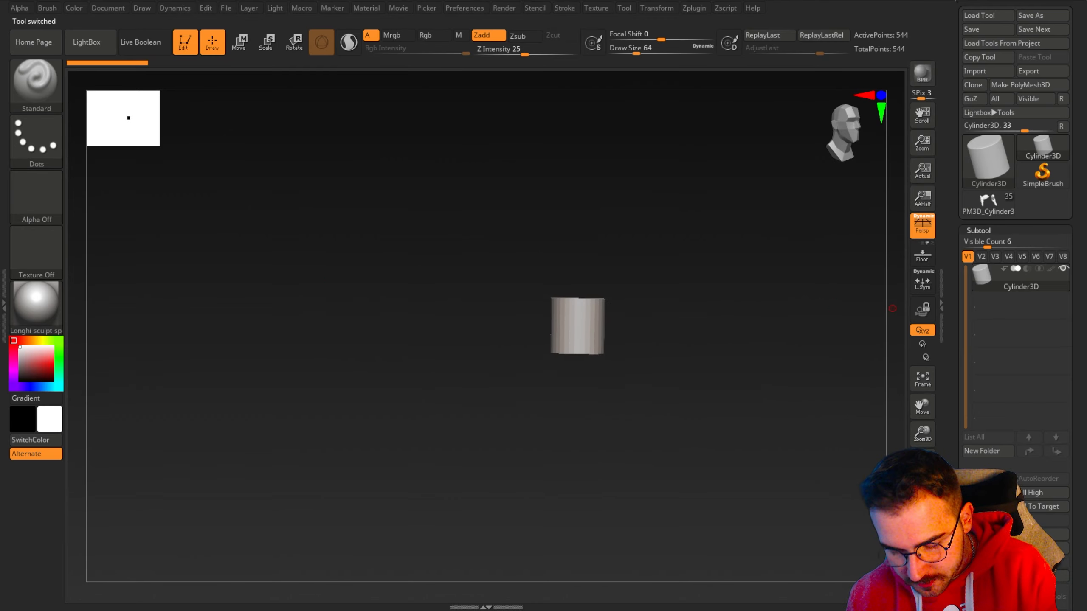
Step: Append a Sphere3D as a new subtool alongside the cylinder
left_click(1044, 534)
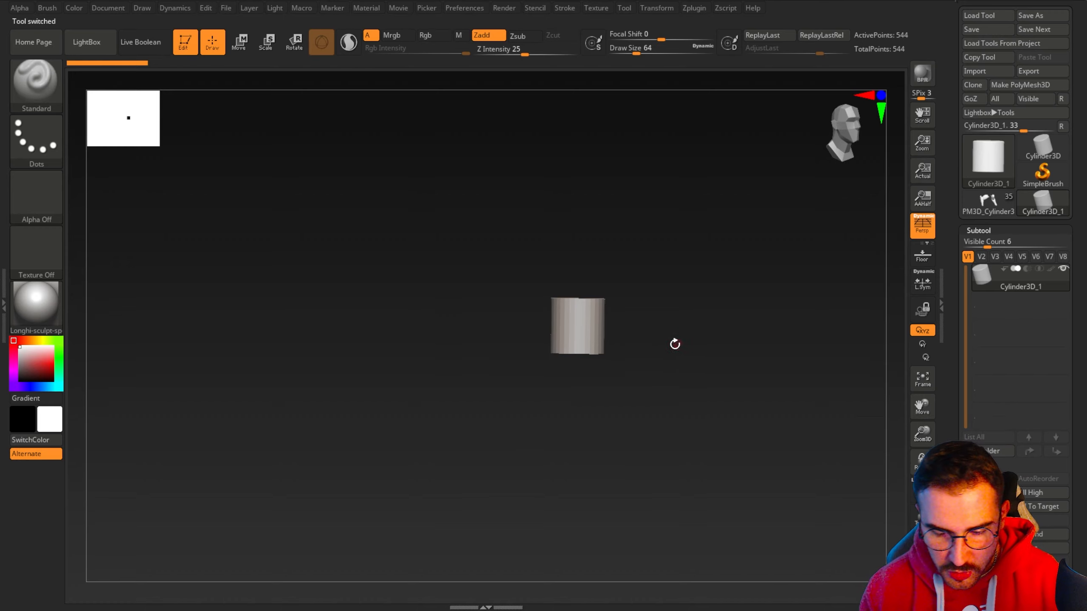
left_click(1043, 534)
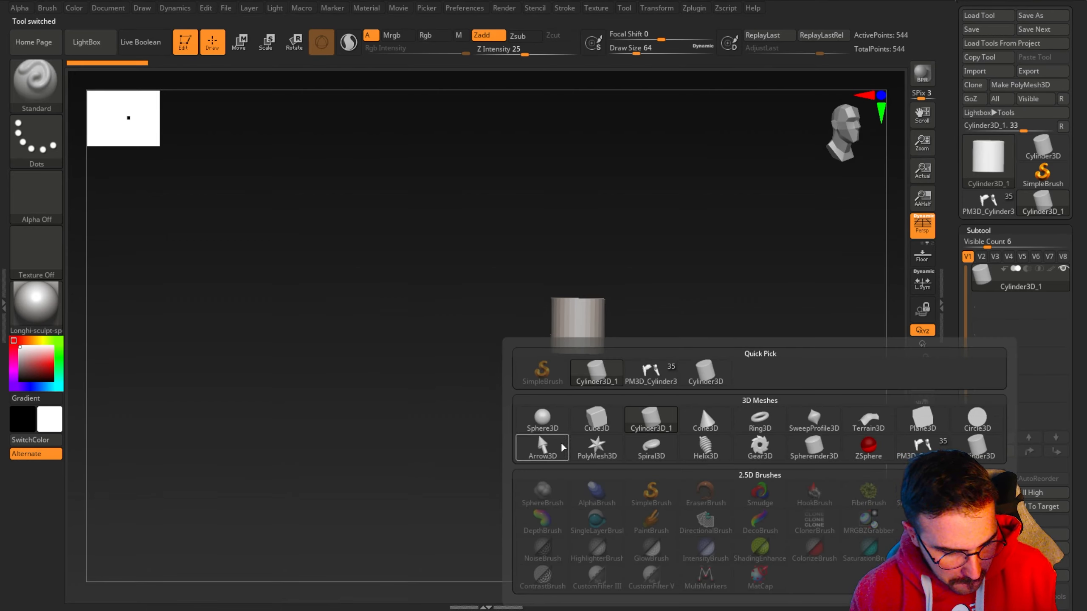
left_click(545, 420)
Step: Hide the cylinder subtool and make the sphere subtool active for sculpting
left_click(1063, 268)
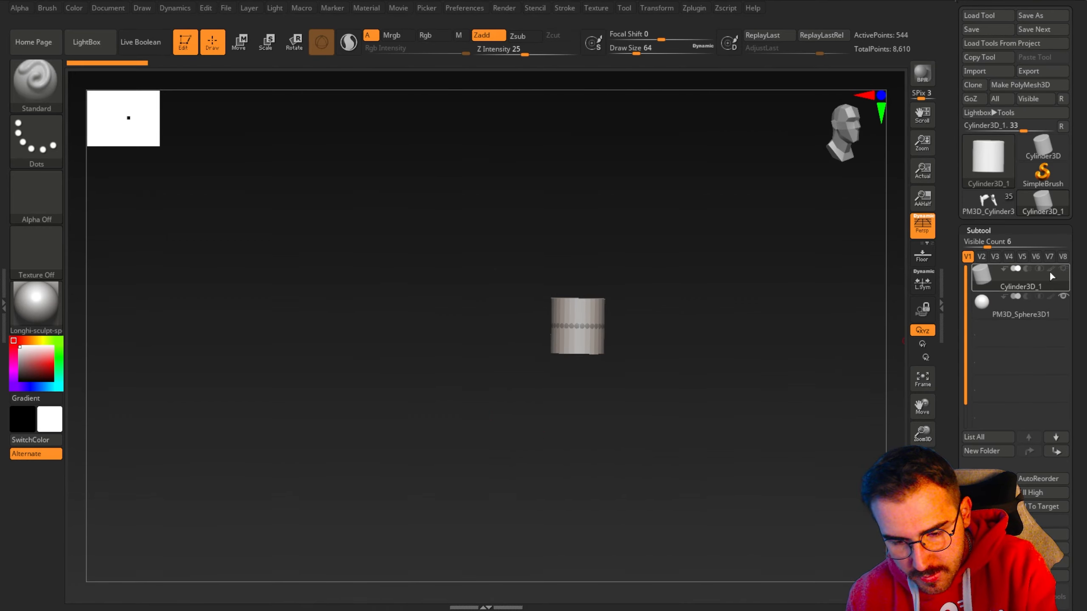
left_click_drag(400, 306, 419, 369, "alt")
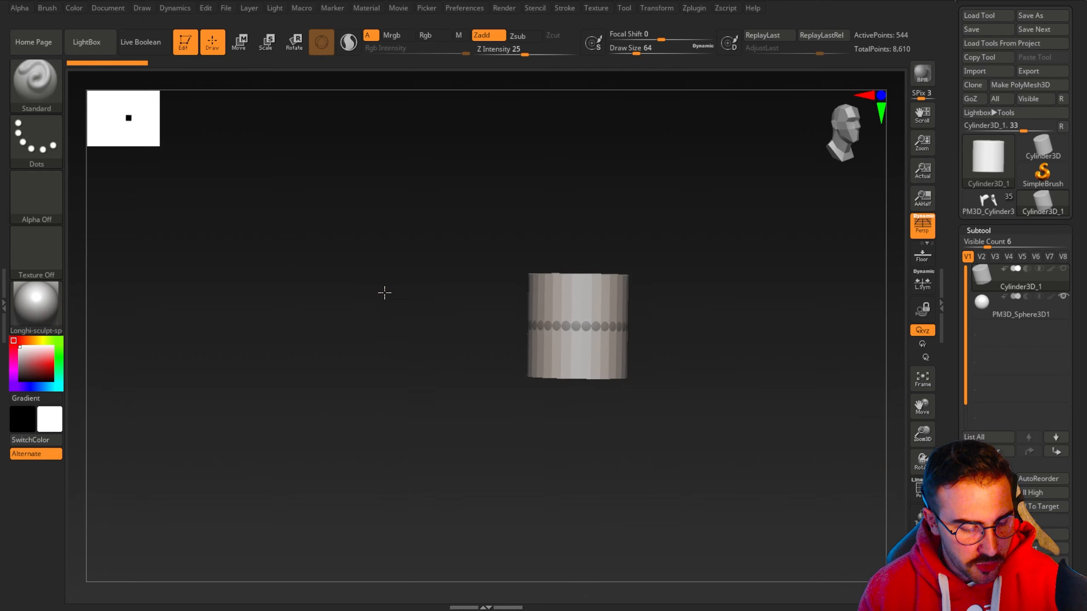
left_click_drag(384, 293, 548, 396, "alt")
left_click(988, 303)
left_click_drag(327, 250, 302, 277, "alt")
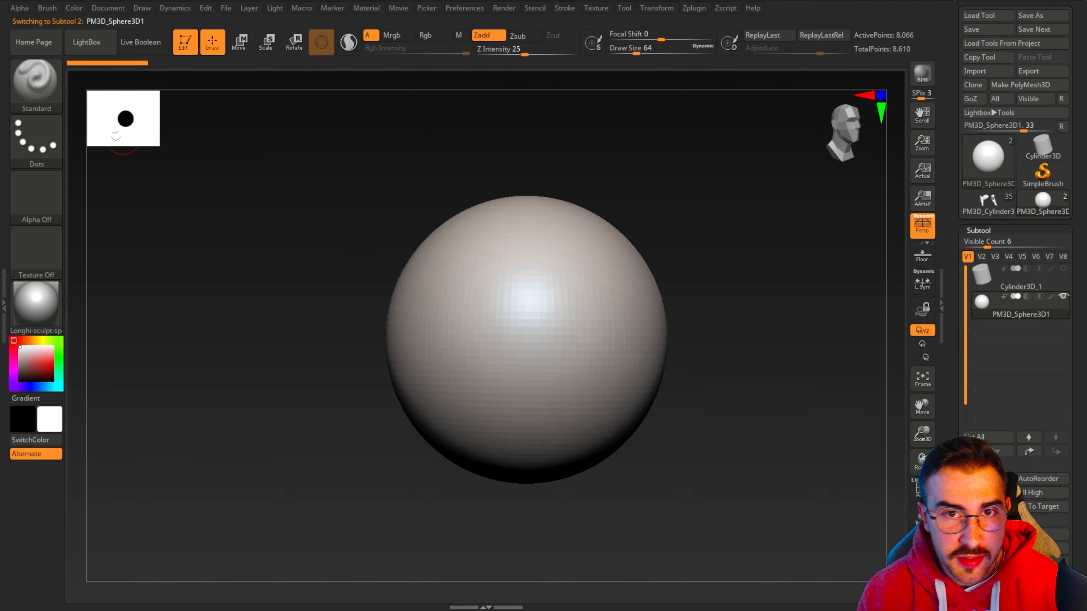
Step: Choose the ClayBuildup brush for sculpting the sphere
left_click(37, 91)
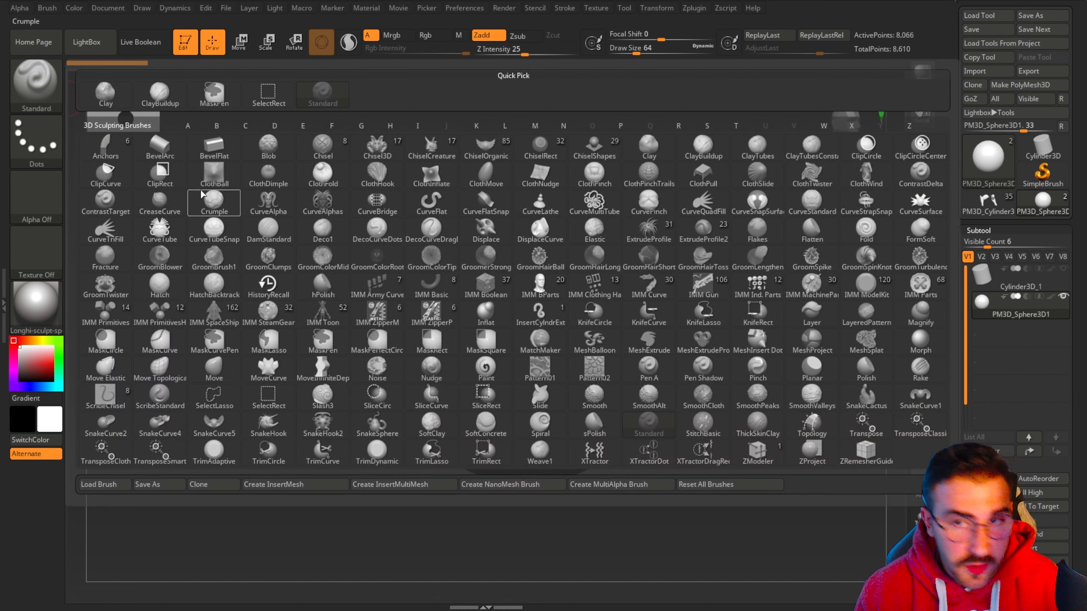
mouse_move(207, 200)
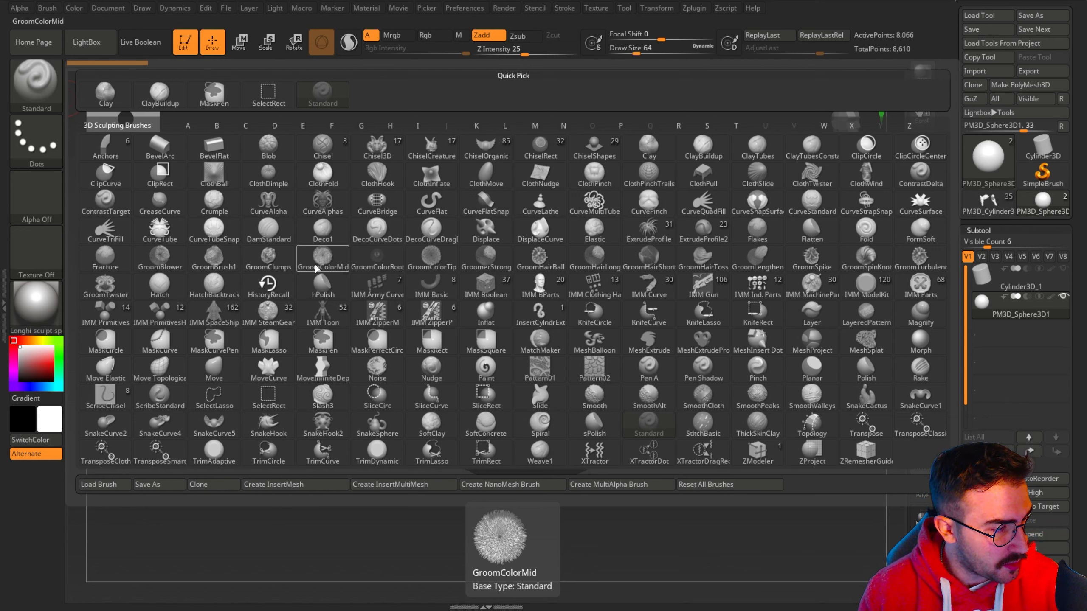
left_click(160, 95)
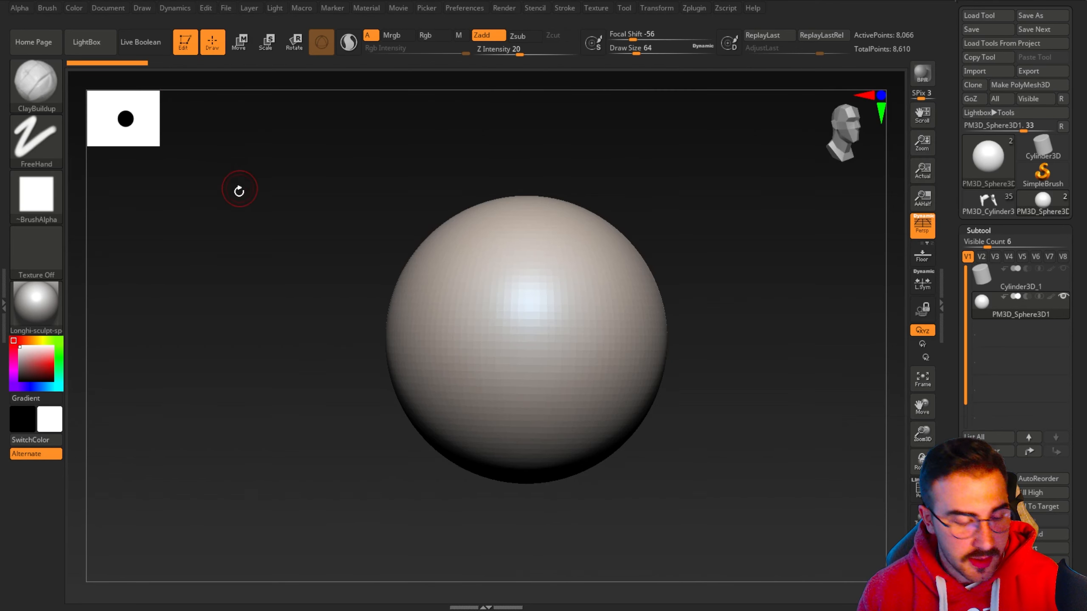
Step: Divide the sphere's geometry three times to reach subdivision level 4
scroll(949, 445, "down", 5)
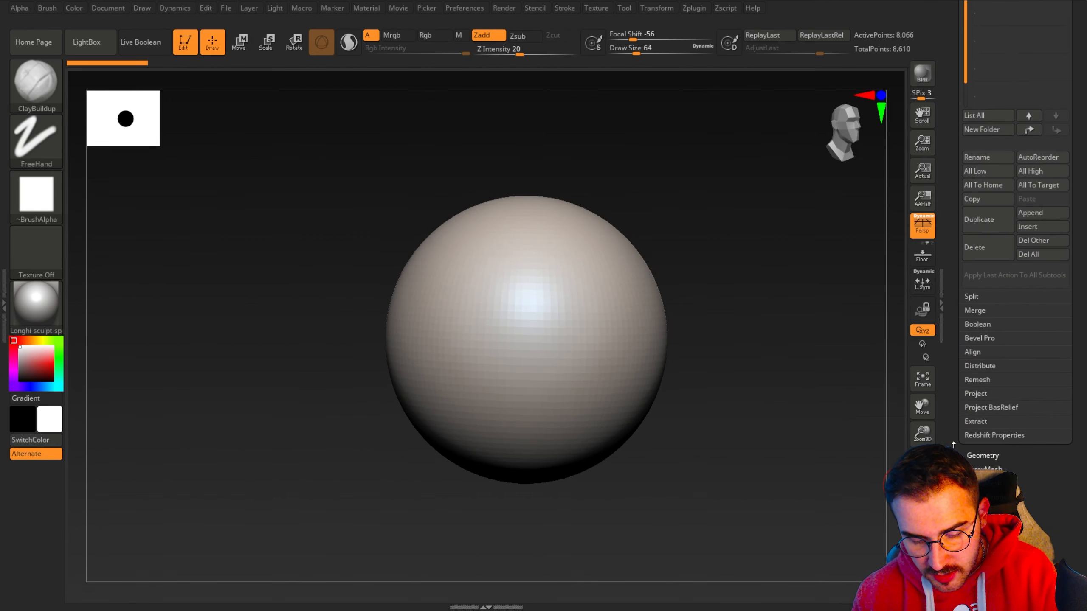
left_click(982, 455)
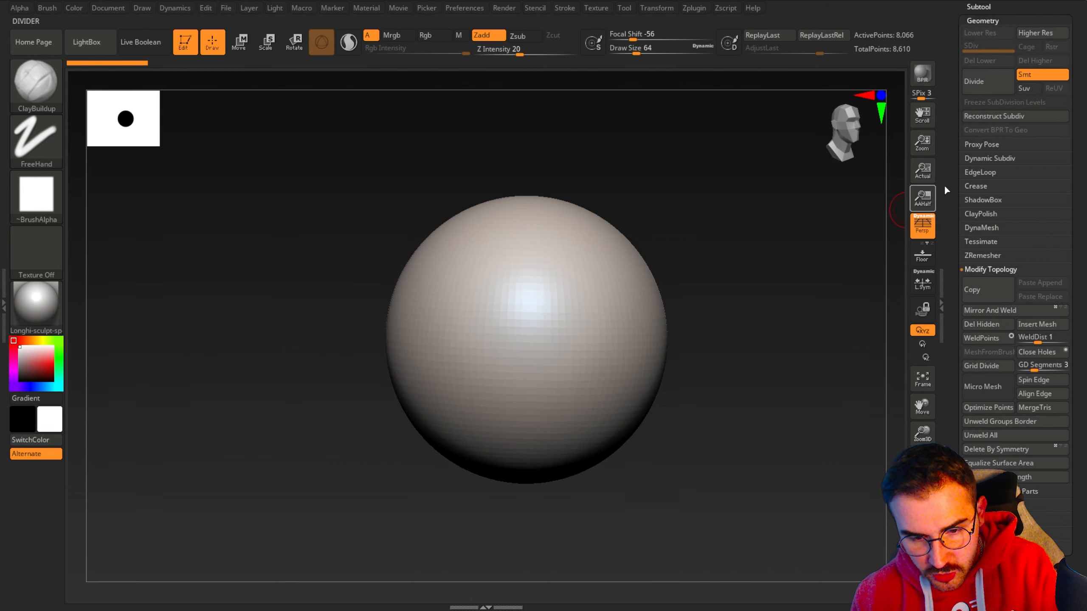
left_click(977, 84)
left_click(974, 78)
left_click(975, 78)
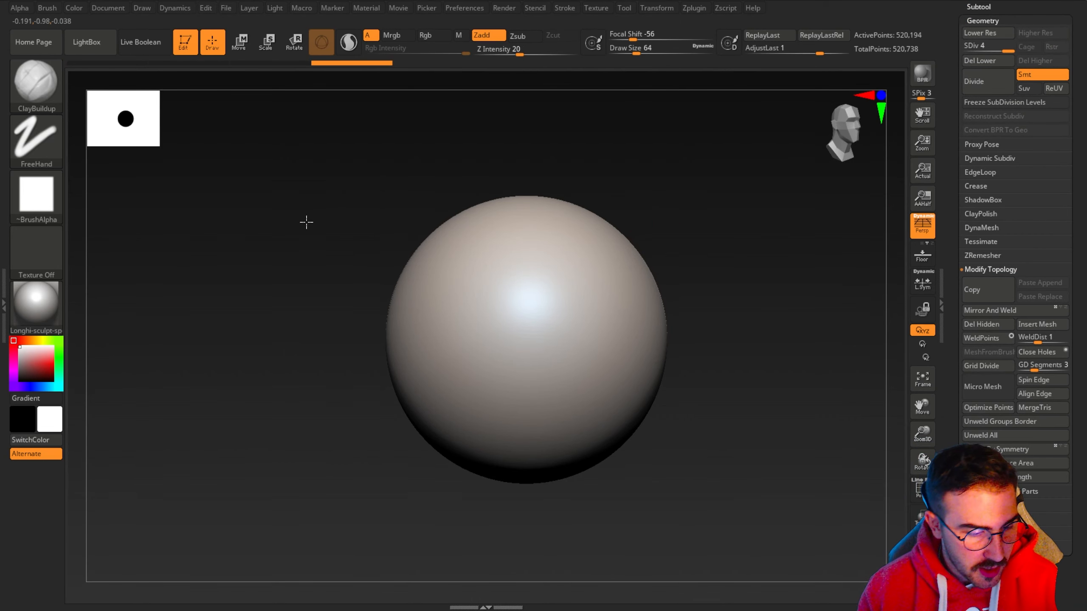
Step: Sculpt a narrow diagonal band on the front of the sphere with overlapping ClayBuildup strokes
left_click_drag(306, 221, 322, 220)
left_click_drag(505, 286, 541, 345)
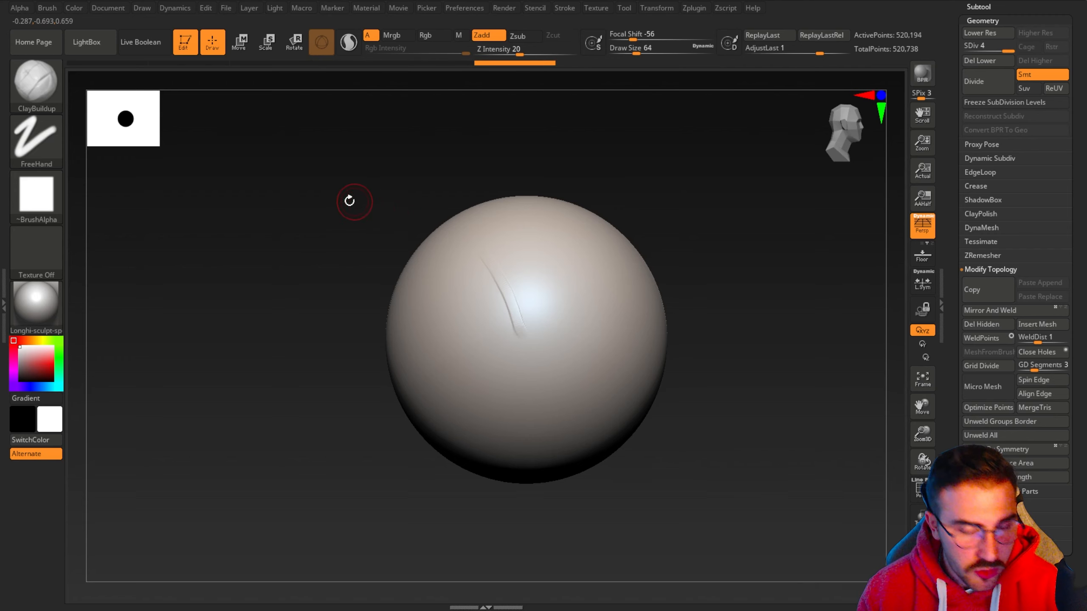
left_click_drag(349, 199, 370, 200)
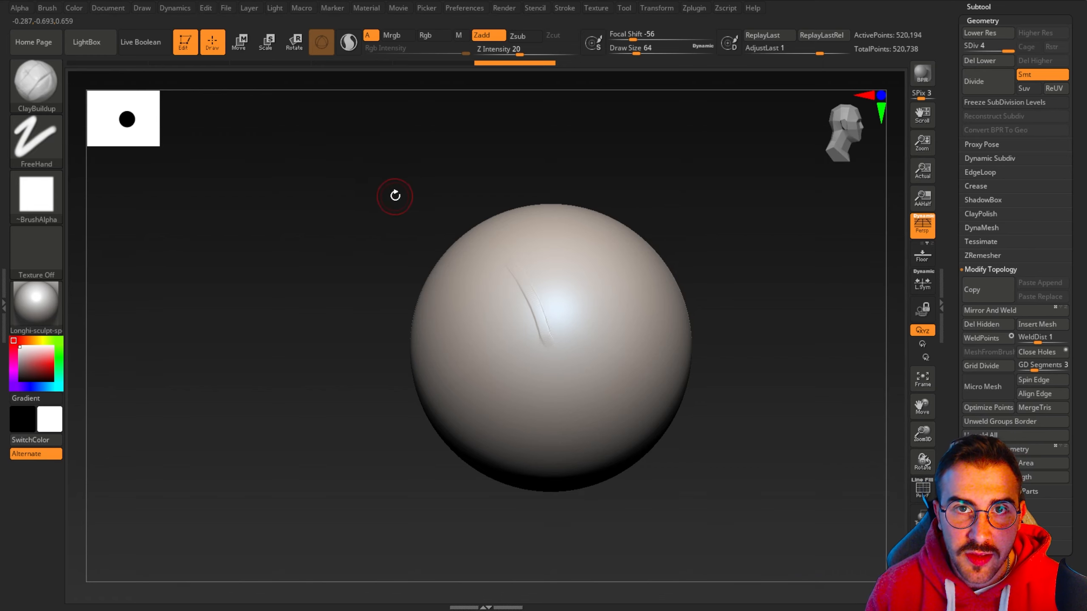
left_click_drag(501, 263, 547, 348)
left_click_drag(516, 266, 550, 359)
left_click_drag(395, 267, 412, 283)
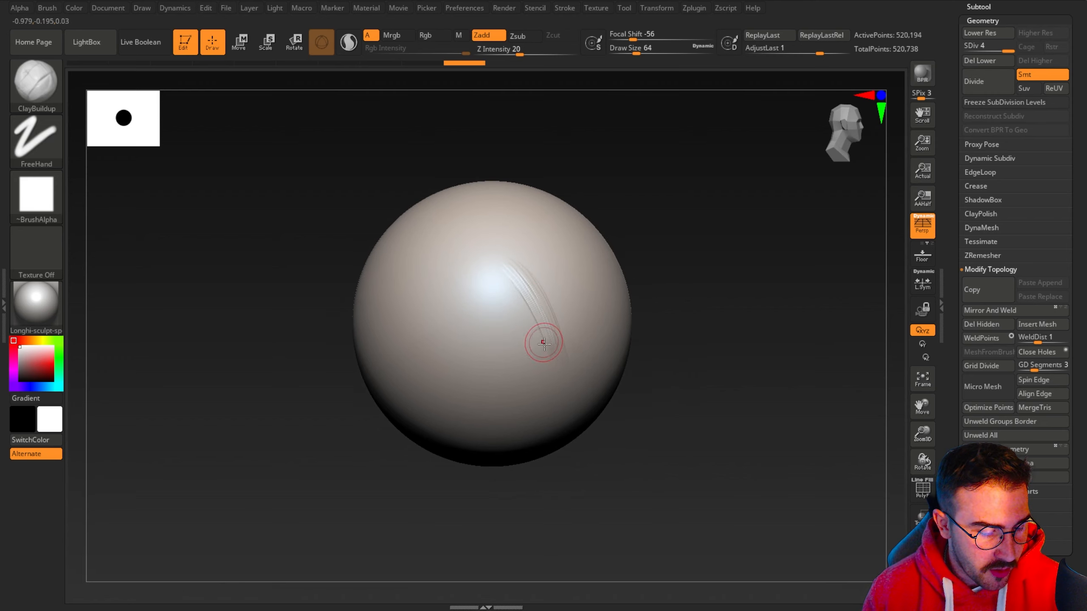
left_click_drag(504, 279, 549, 349)
left_click_drag(514, 268, 560, 349)
left_click_drag(513, 269, 556, 347)
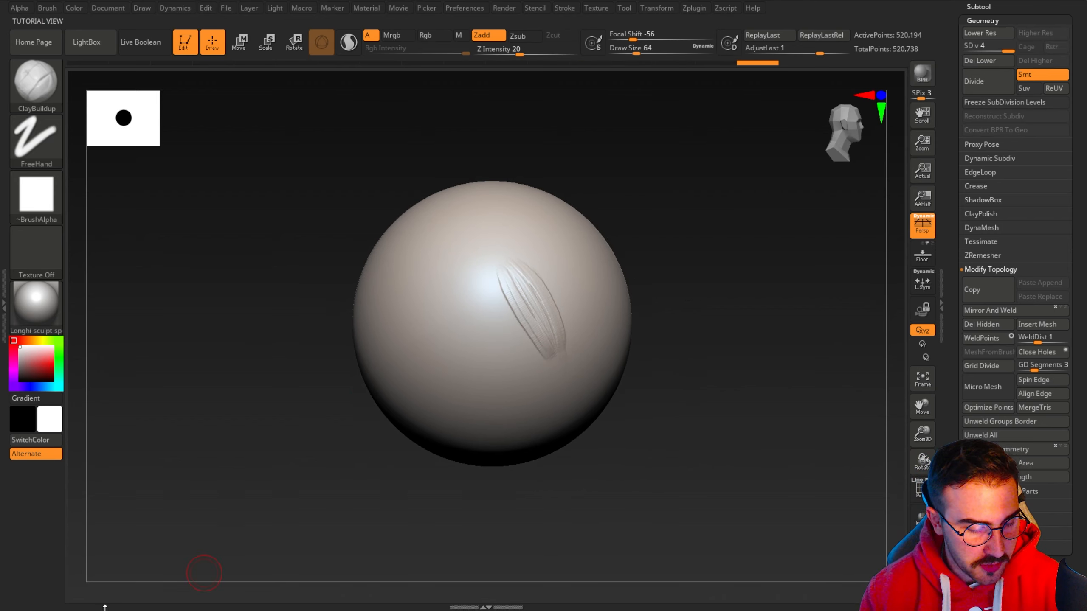
Step: Lengthen and thicken the diagonal band into a raised, muscle-like form with more ClayBuildup strokes along its length
mouse_move(321, 184)
left_mouse_down()
mouse_move(304, 196)
mouse_move(371, 237)
left_mouse_up()
left_click_drag(256, 194, 282, 200)
mouse_move(445, 208)
left_mouse_down()
mouse_move(490, 302)
mouse_move(540, 361)
left_mouse_up()
mouse_move(458, 223)
left_mouse_down()
mouse_move(481, 288)
mouse_move(550, 369)
left_mouse_up()
left_click_drag(475, 232, 550, 363)
left_click_drag(372, 149, 267, 161)
left_click_drag(473, 220, 552, 363)
left_click_drag(486, 240, 541, 344)
left_click_drag(468, 210, 545, 355)
mouse_move(537, 306)
left_mouse_down()
mouse_move(516, 256)
mouse_move(556, 341)
left_mouse_up()
mouse_move(495, 236)
left_mouse_down()
mouse_move(551, 344)
mouse_move(549, 312)
left_mouse_up()
left_click_drag(492, 210, 532, 269)
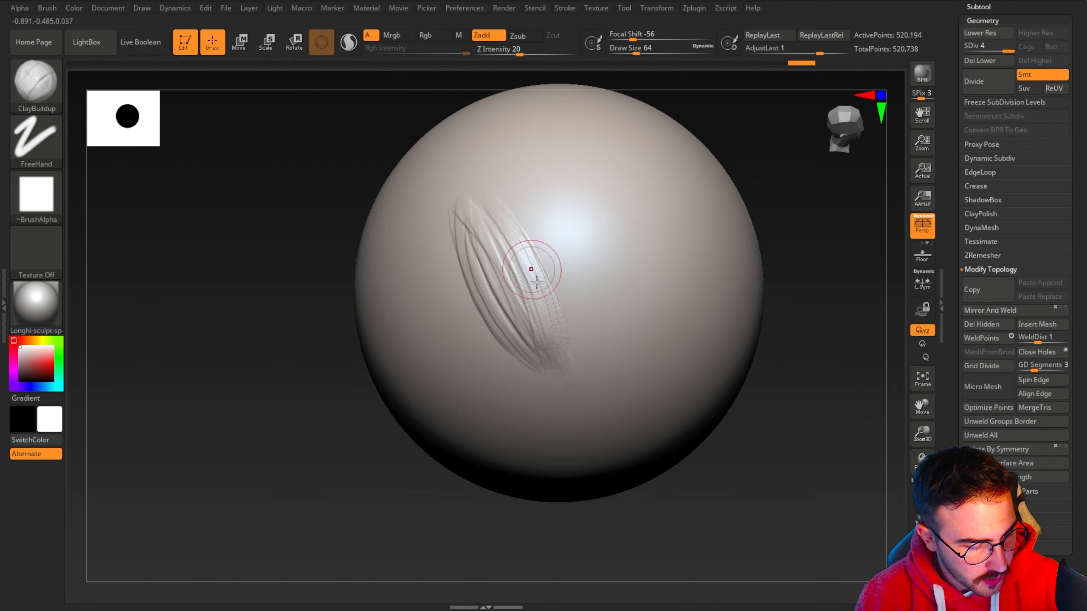
left_click_drag(478, 186, 516, 256)
left_click_drag(313, 185, 378, 189)
left_click_drag(449, 218, 539, 376)
left_click_drag(471, 234, 535, 336)
Step: Smooth the rough clay strokes across the whole raised form, softening its ridges and ends
left_click_drag(501, 244, 560, 308, "shift")
left_click_drag(488, 196, 540, 294, "shift")
left_click_drag(505, 261, 528, 313, "shift")
mouse_move(447, 206)
left_mouse_down("shift")
mouse_move(471, 213)
mouse_move(520, 267)
left_mouse_up("shift")
left_click_drag(492, 222, 539, 357, "shift")
mouse_move(464, 227)
left_mouse_down("shift")
mouse_move(454, 207)
mouse_move(513, 307)
left_mouse_up("shift")
left_click_drag(490, 202, 565, 343, "shift")
left_click_drag(533, 240, 520, 263, "shift")
mouse_move(517, 259)
left_mouse_down("shift")
mouse_move(469, 213)
mouse_move(489, 204)
mouse_move(533, 306)
left_mouse_up("shift")
left_click_drag(469, 196, 479, 266, "shift")
Step: Refine the raised form with light smoothing passes over its upper and middle surface
left_click_drag(240, 138, 280, 169)
mouse_move(490, 226)
left_mouse_down("shift")
mouse_move(560, 323)
mouse_move(479, 256)
left_mouse_up("shift")
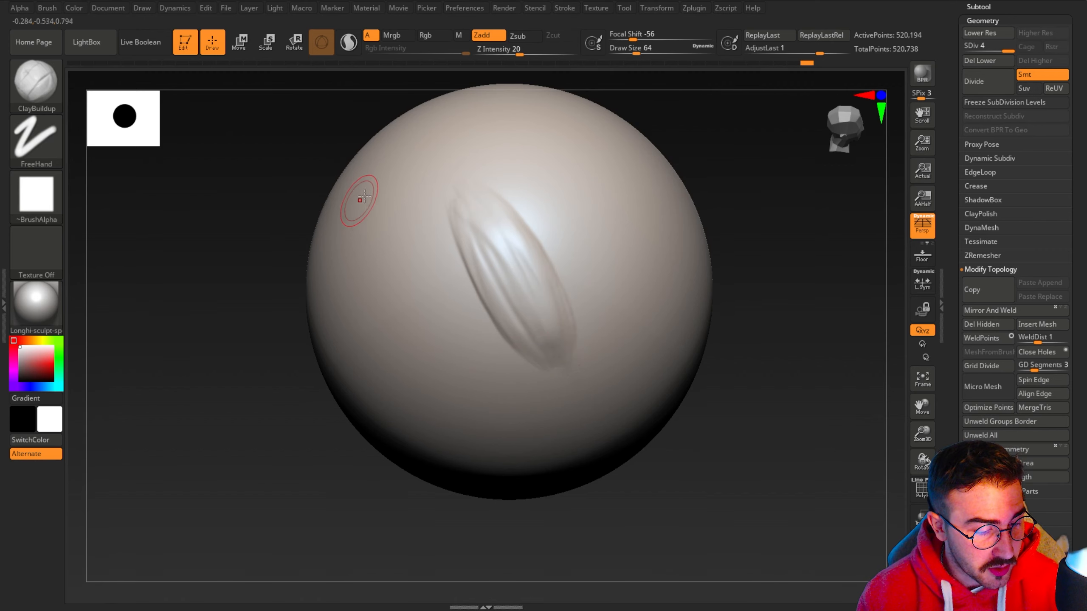
key("shift")
left_click_drag(458, 221, 508, 244, "shift")
left_click(531, 376)
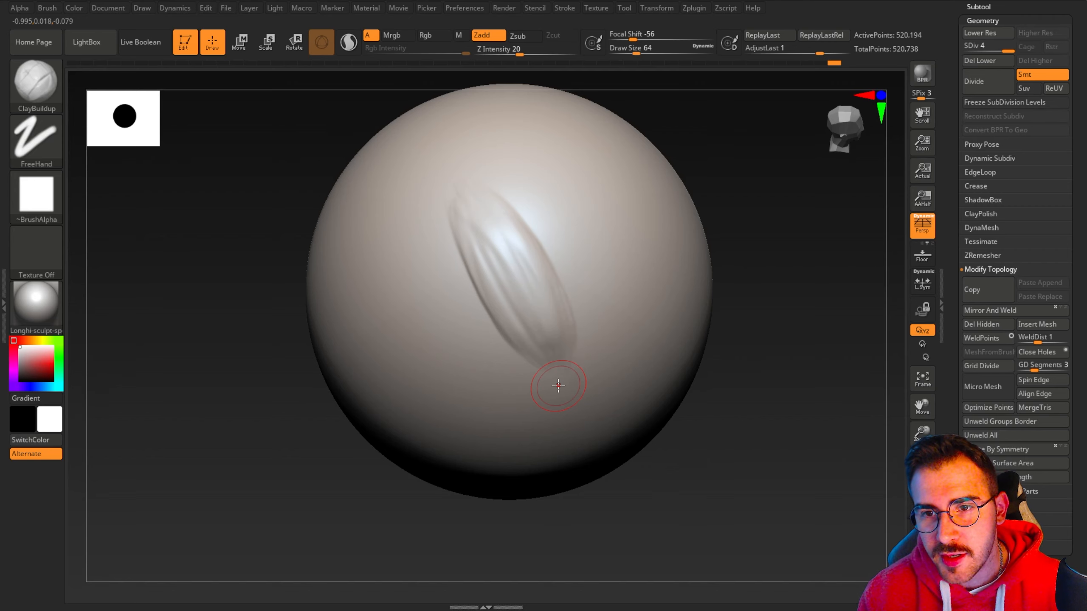
key("shift")
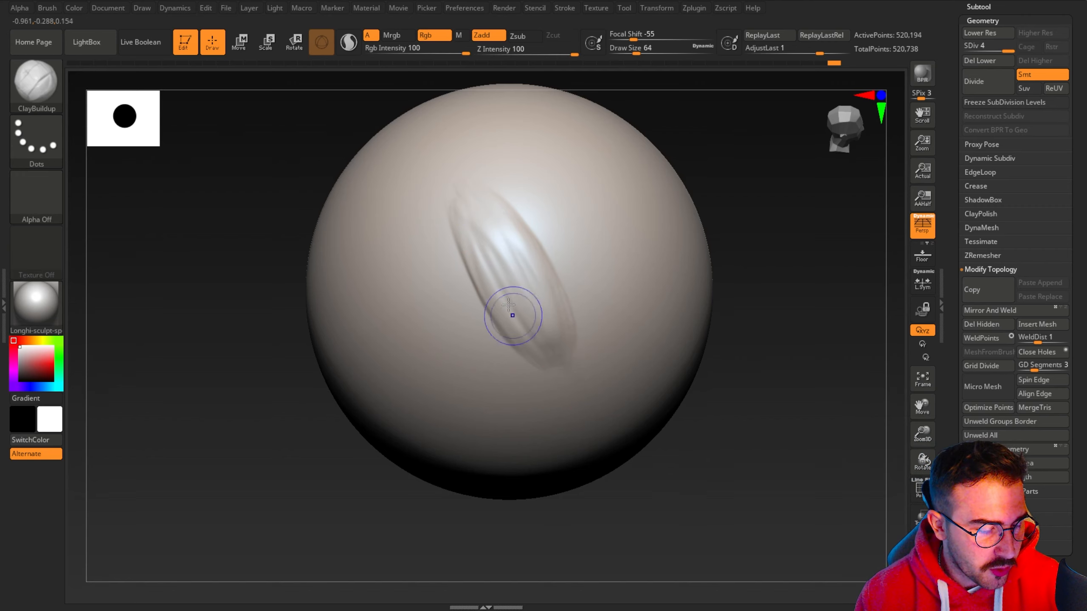
left_click_drag(238, 124, 262, 125)
mouse_move(466, 225)
left_mouse_down("shift")
mouse_move(501, 239)
mouse_move(542, 313)
mouse_move(519, 259)
left_mouse_up("shift")
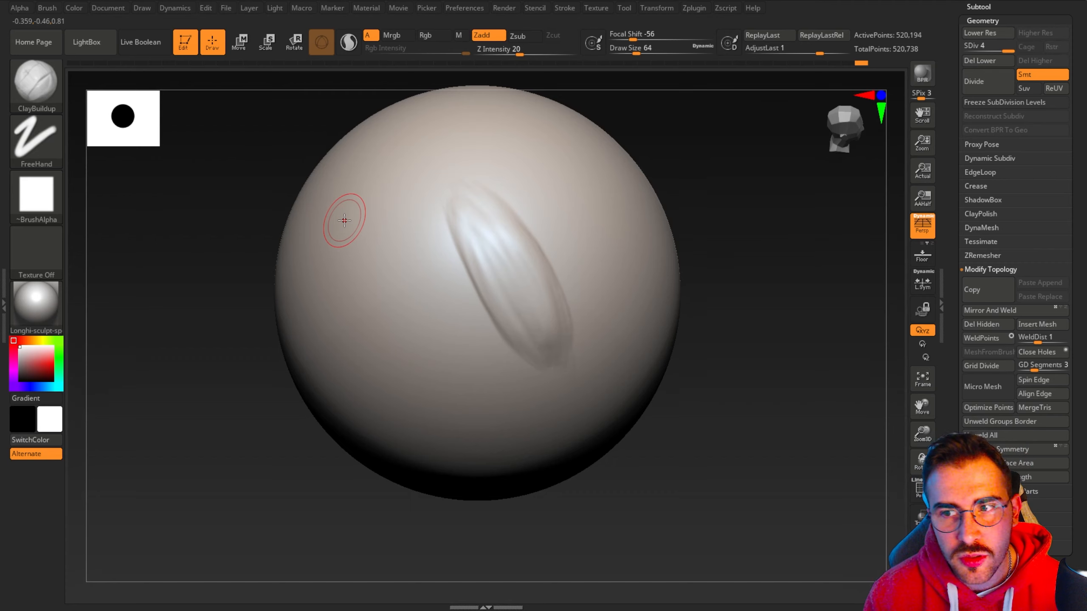
left_click_drag(451, 203, 511, 283, "shift")
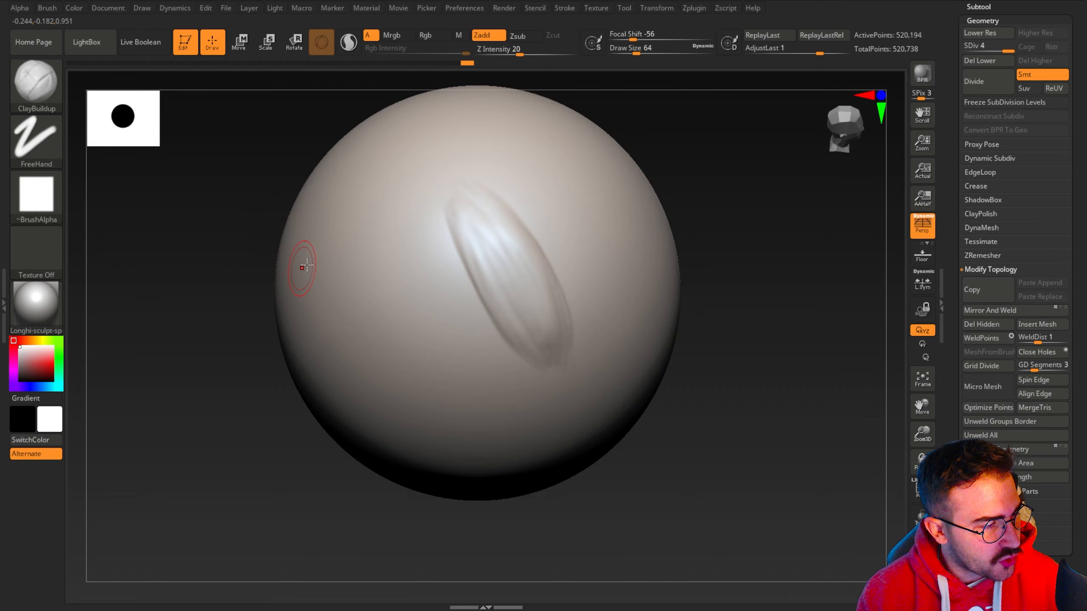
left_click(36, 86)
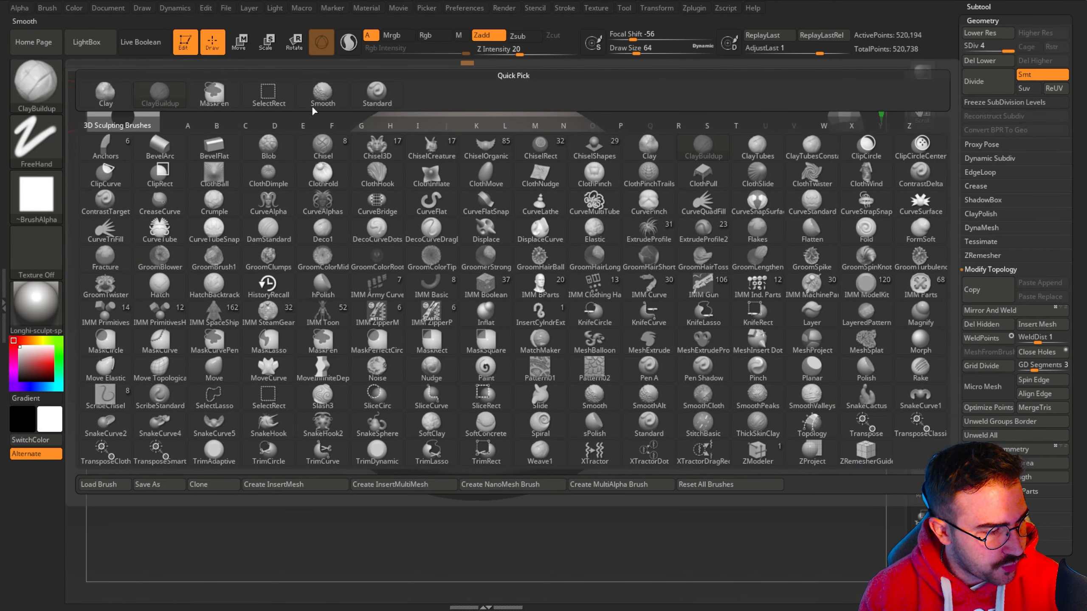
mouse_move(271, 185)
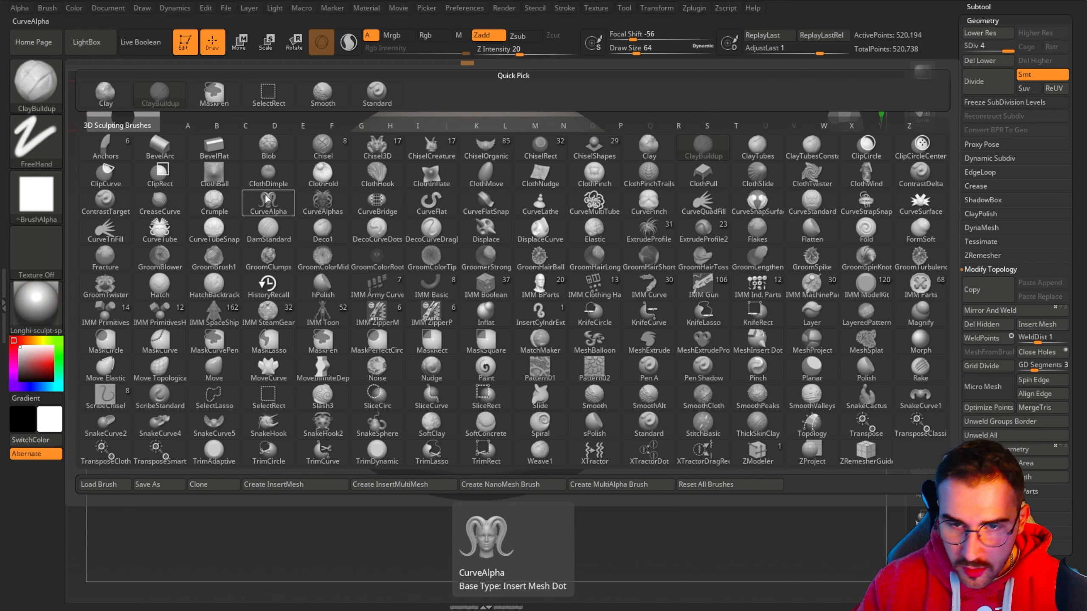
key("d")
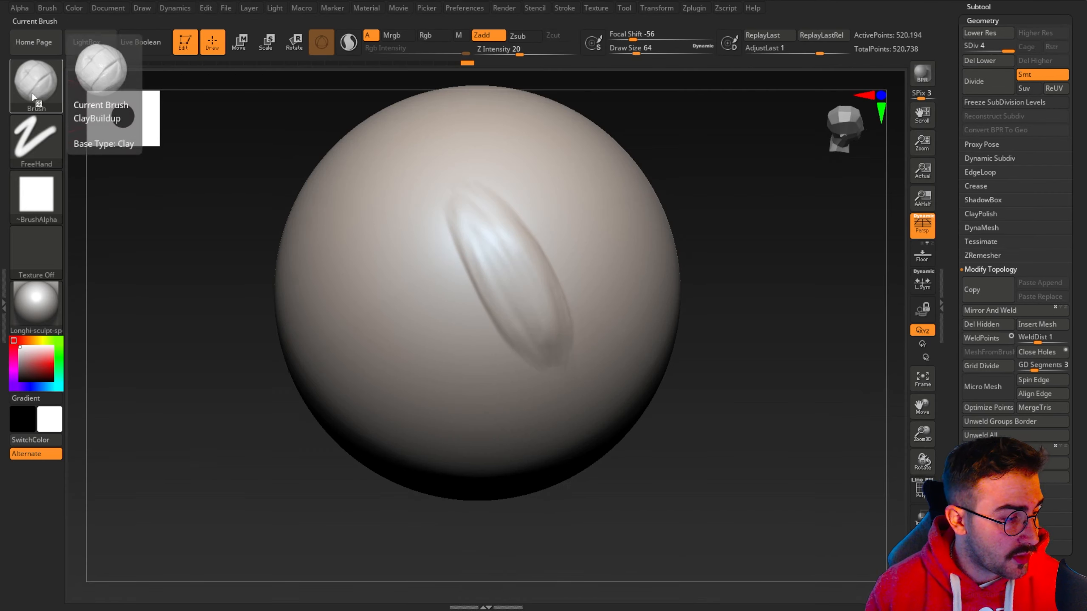
Step: Choose the DamStandard brush for carving creases
left_click(36, 82)
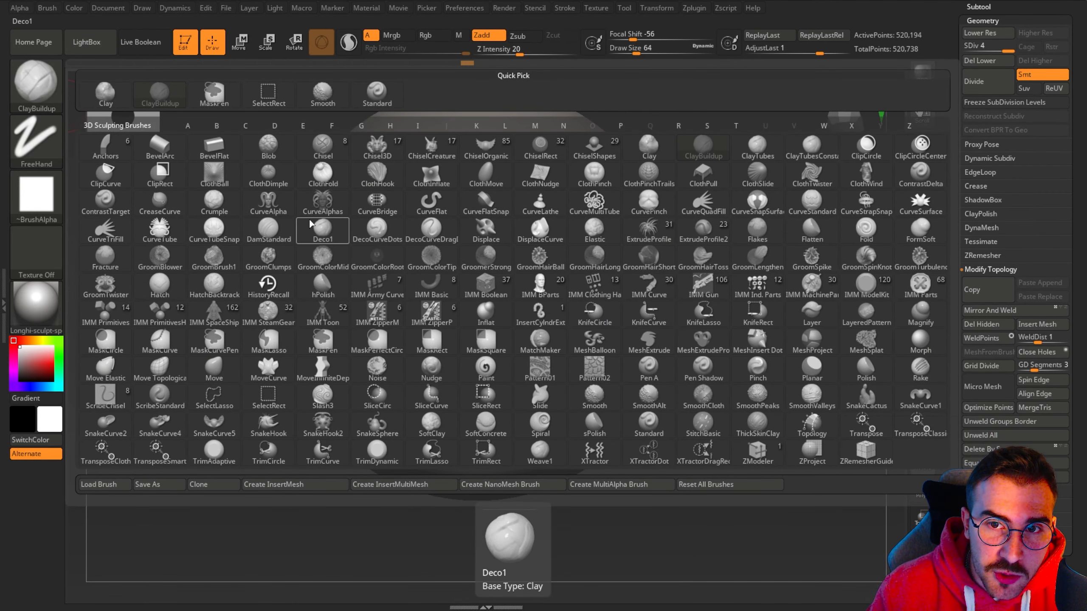
key("d")
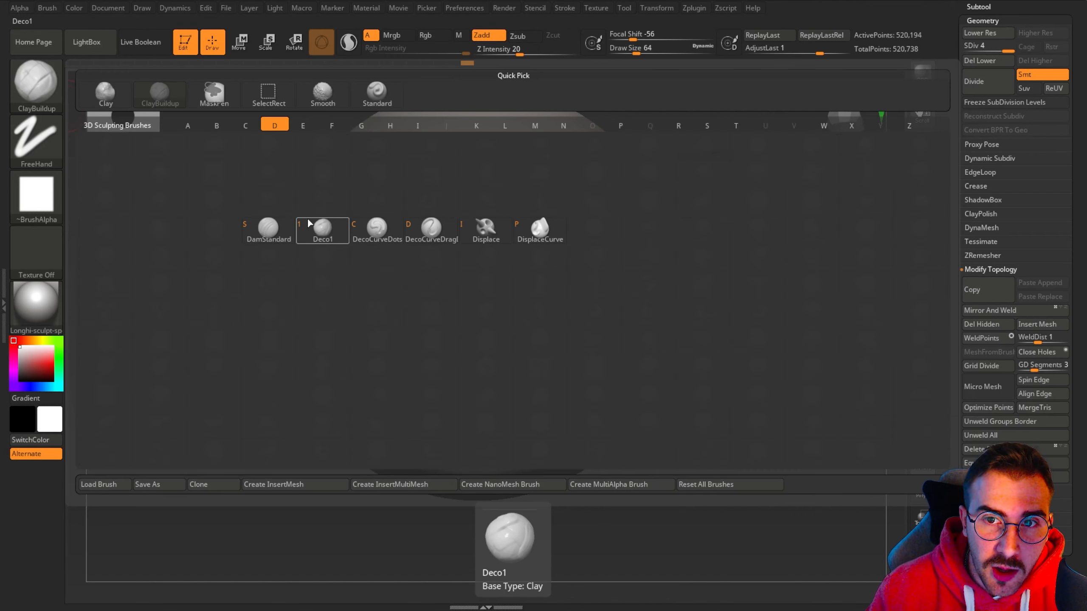
left_click(266, 235)
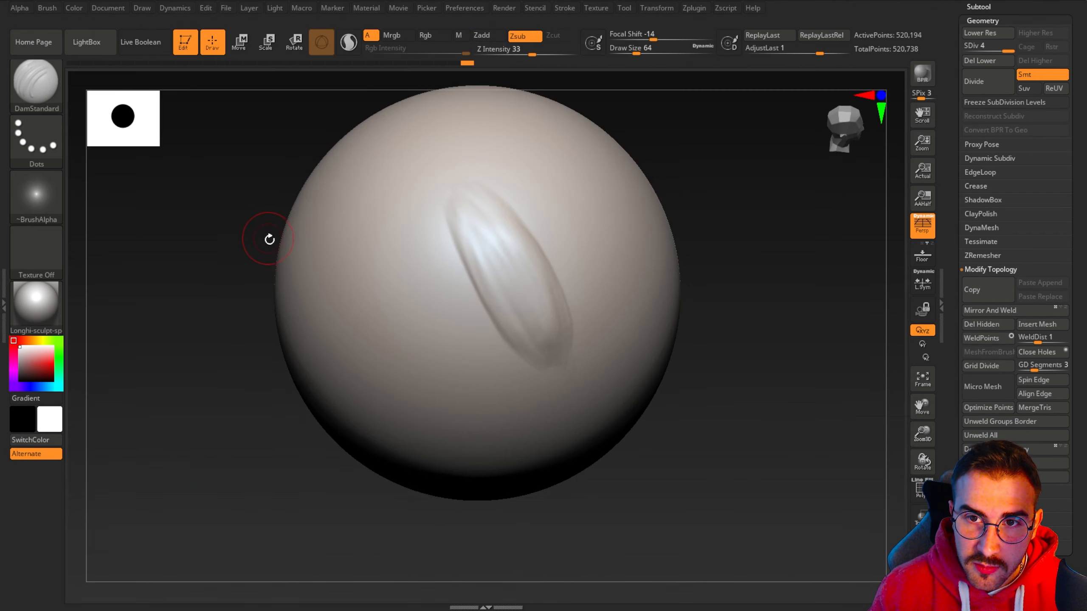
Step: Carve sharp DamStandard creases along both long edges of the raised form
left_click_drag(239, 184, 253, 184)
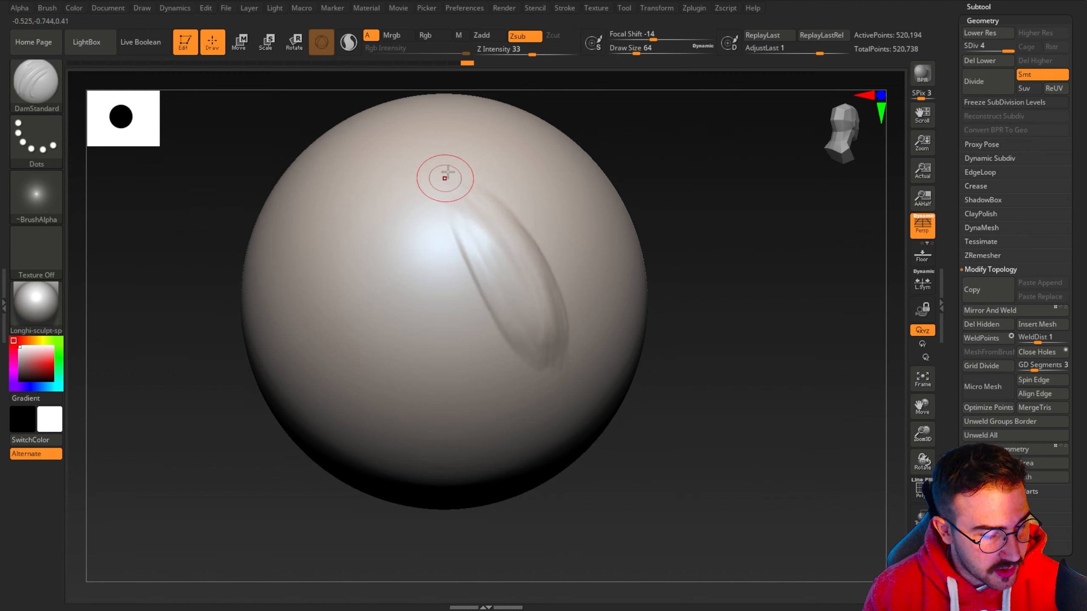
left_click_drag(443, 217, 477, 291)
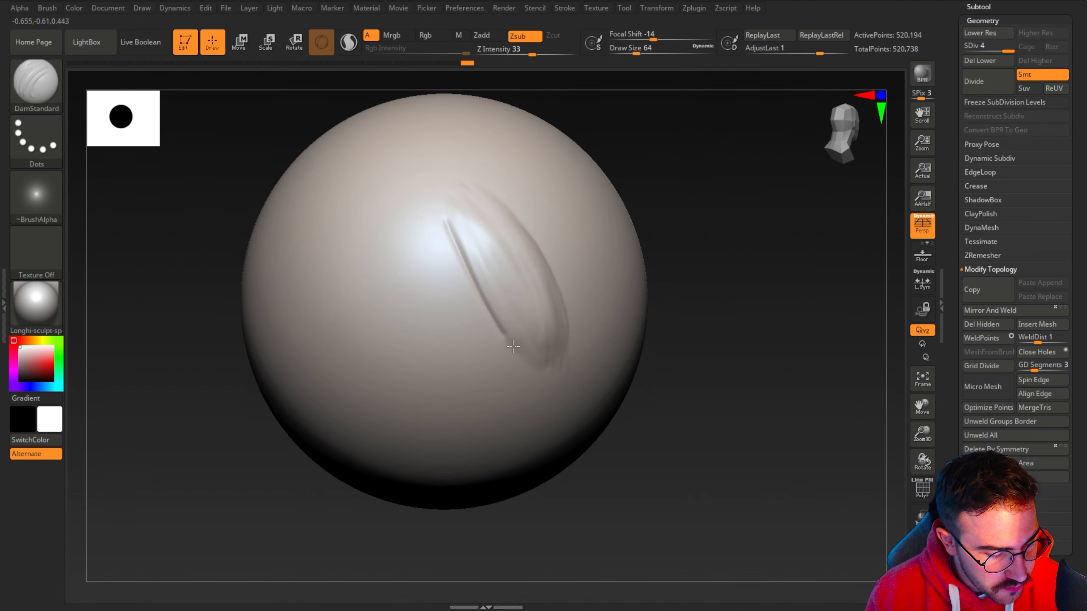
left_click_drag(262, 146, 288, 171)
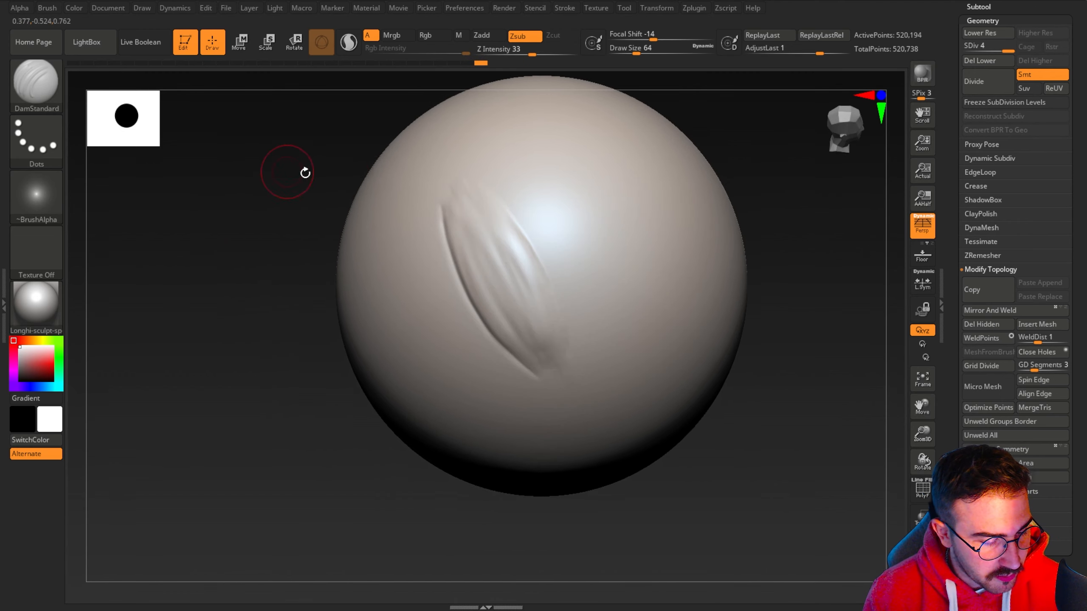
left_click_drag(485, 190, 546, 274)
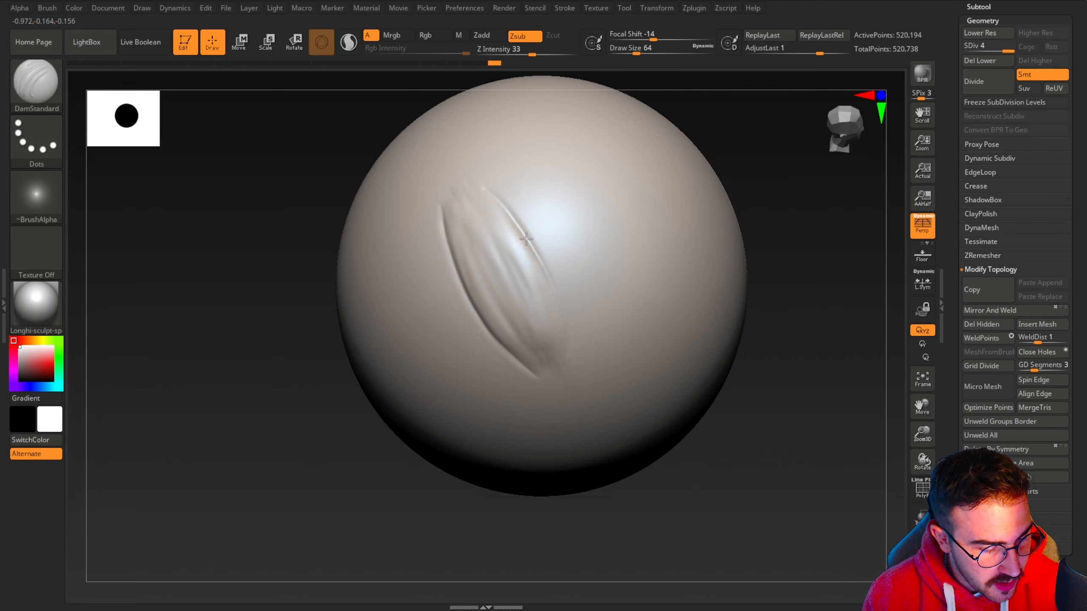
Step: Undo the last crease stroke and carve fresh DamStandard creases along both long edges of the raised form
key("ctrl+z")
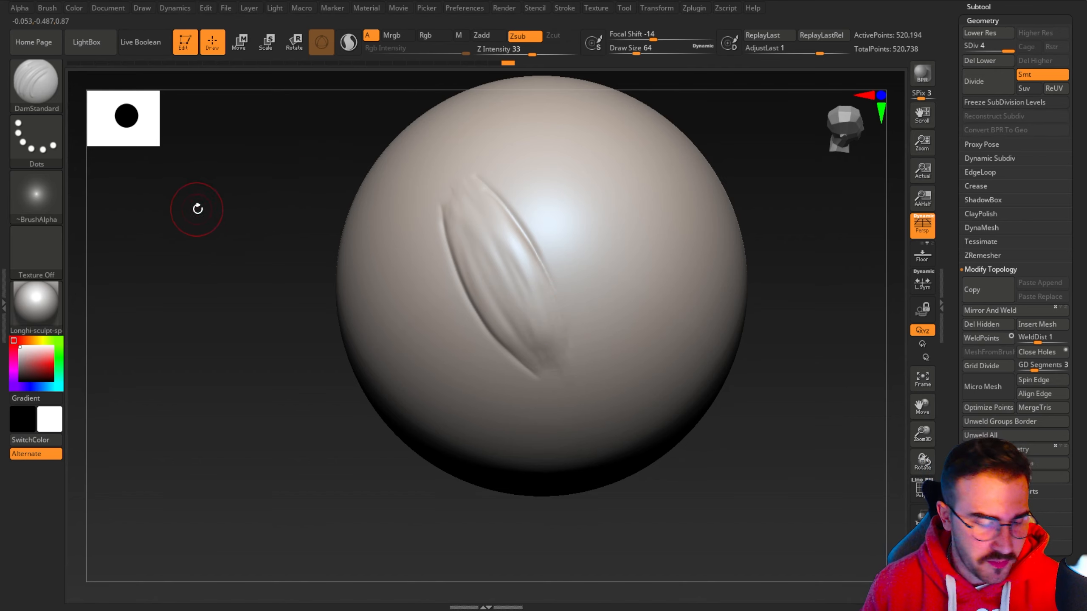
left_click_drag(194, 206, 395, 211)
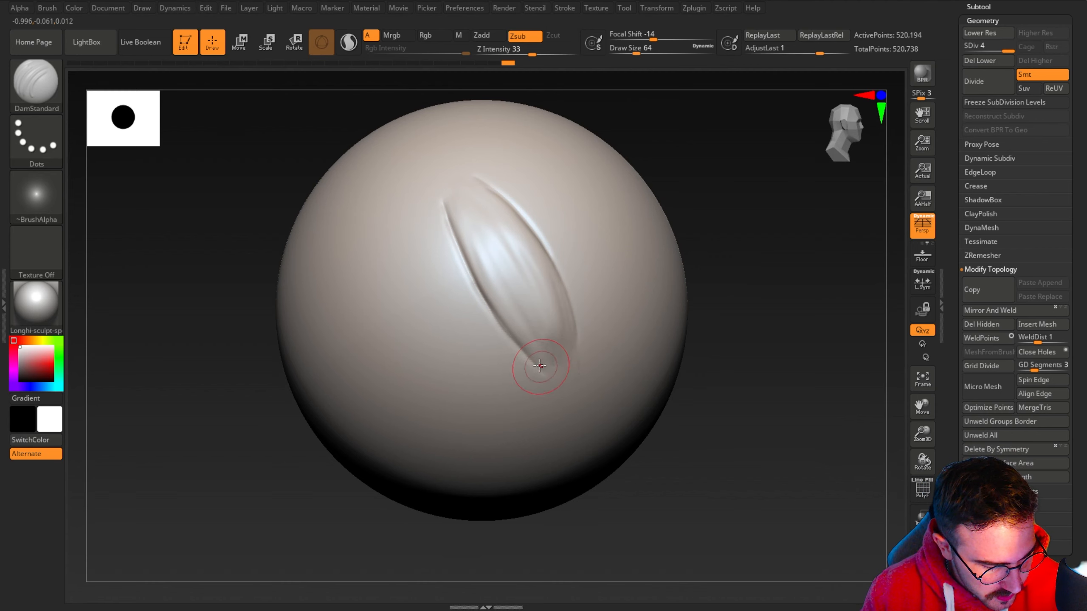
left_click_drag(490, 315, 549, 370)
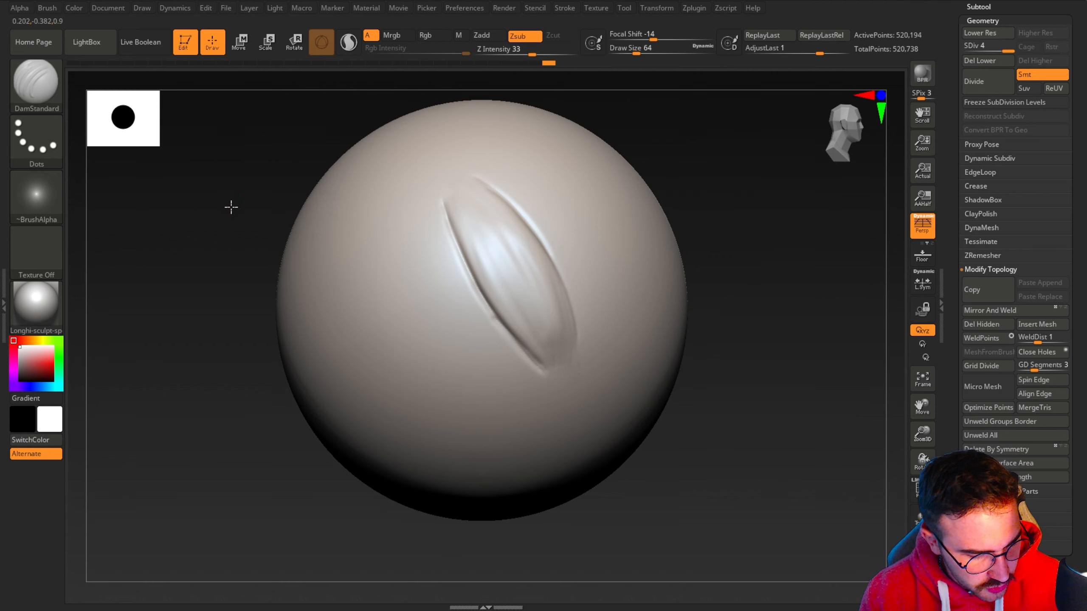
left_click_drag(230, 206, 428, 208)
left_click_drag(529, 206, 577, 322)
Step: Reduce the DamStandard draw size to about 35 and carve thin creases lengthwise along the raised form
mouse_move(193, 167)
left_mouse_down()
mouse_move(296, 153)
mouse_move(220, 148)
left_mouse_up()
key("space")
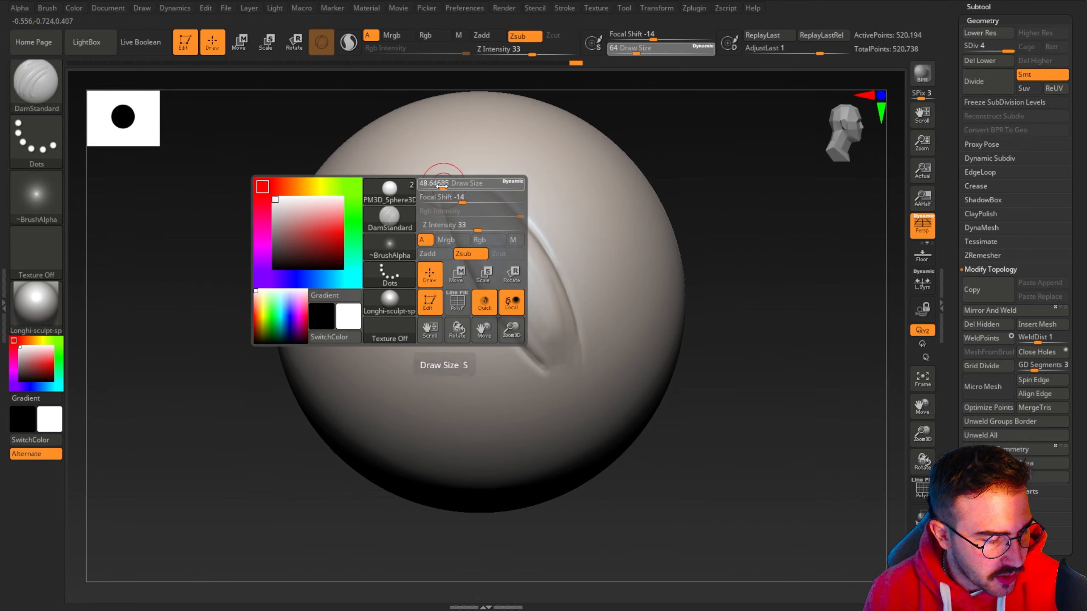
left_click_drag(447, 186, 440, 189)
left_click_drag(248, 150, 242, 160)
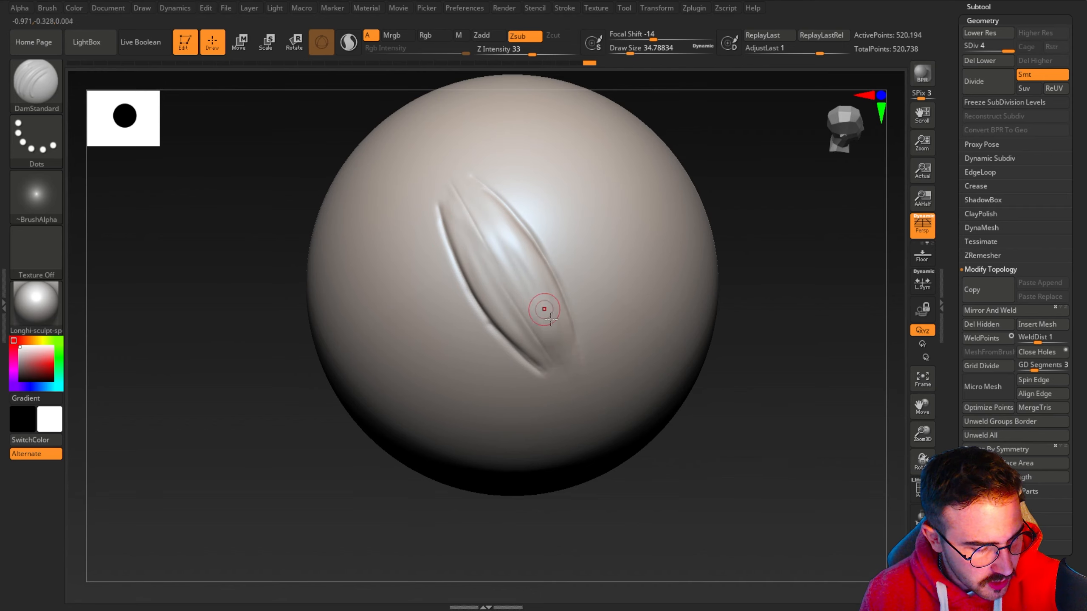
left_click_drag(438, 198, 500, 316)
left_click_drag(217, 193, 274, 196)
left_click_drag(439, 183, 492, 278)
left_click_drag(265, 150, 214, 134)
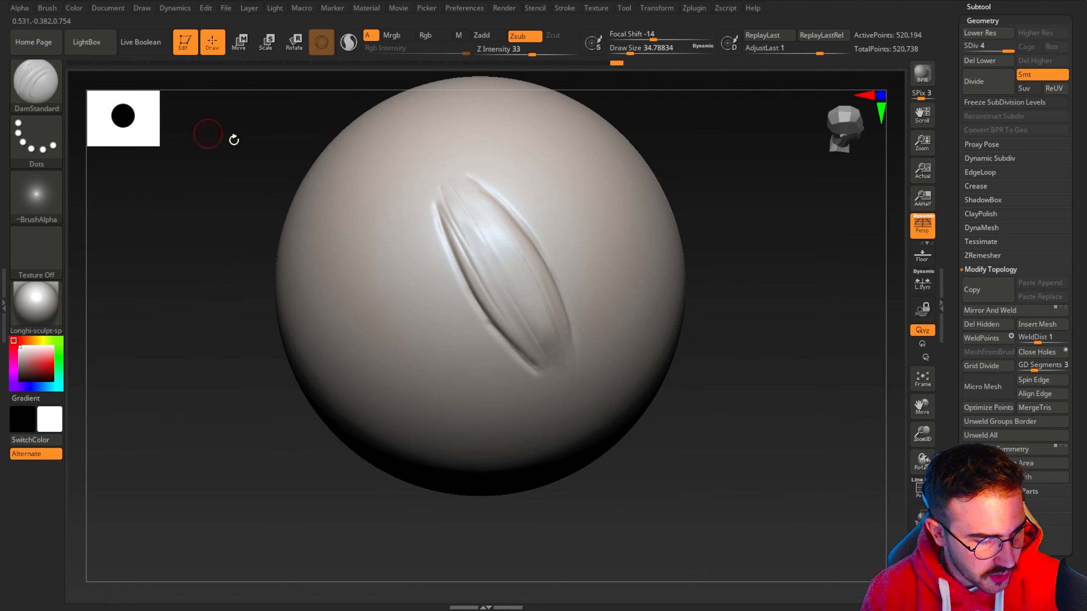
left_click_drag(312, 165, 197, 176)
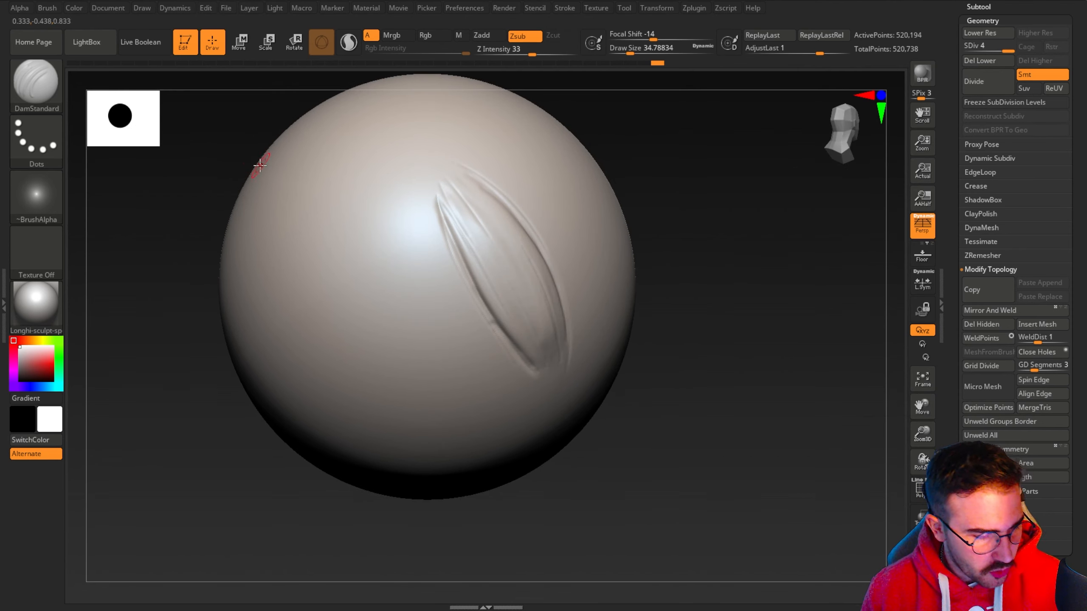
left_click_drag(235, 138, 417, 209)
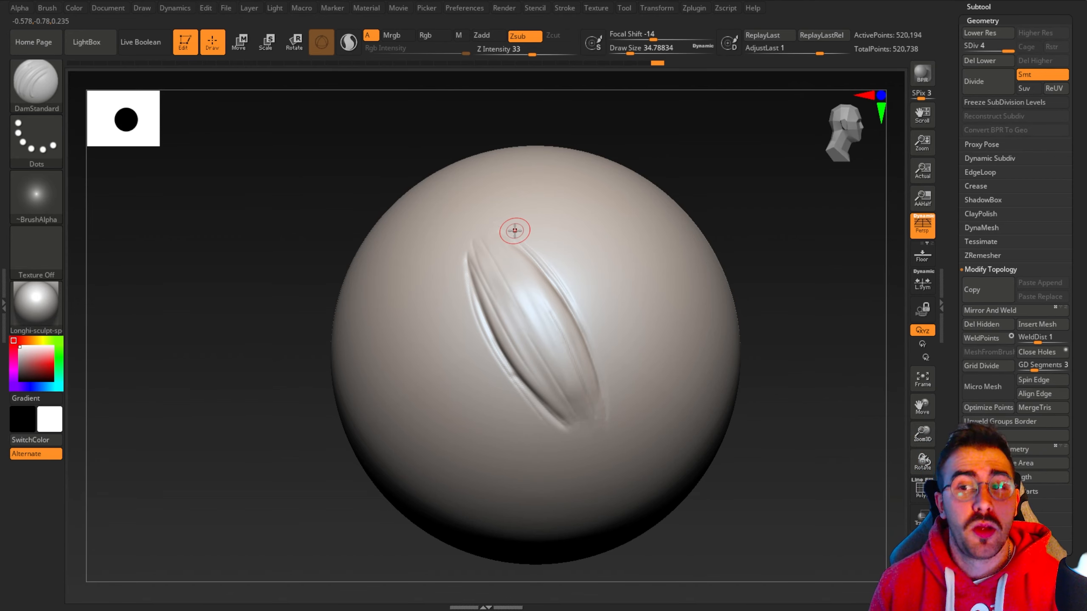
Step: Switch the active brush back to ClayBuildup
left_click_drag(348, 205, 358, 201)
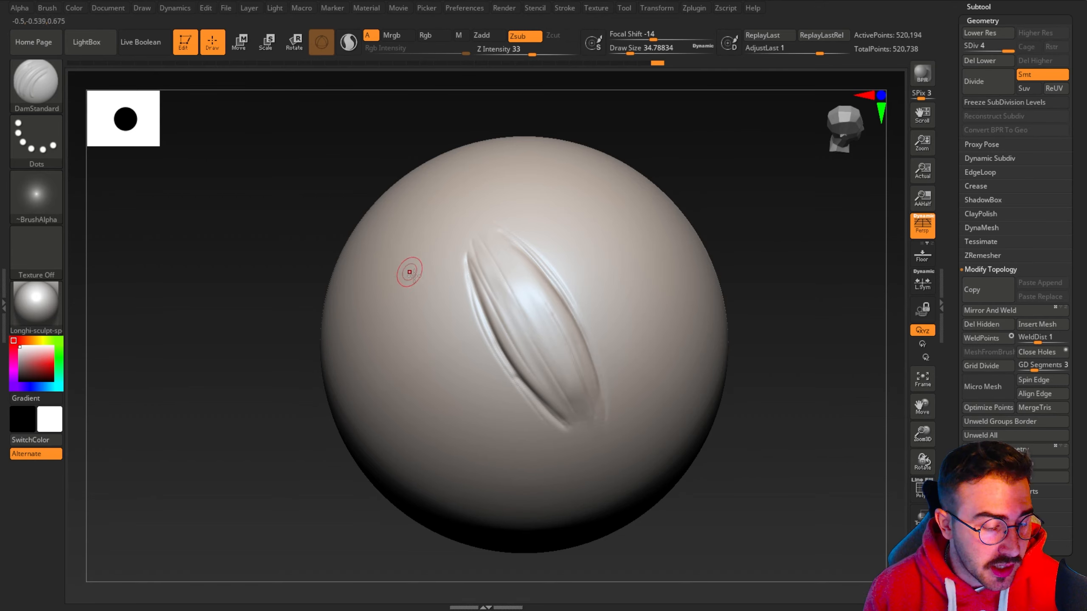
left_click(36, 81)
left_click(160, 95)
left_click_drag(334, 218, 242, 179)
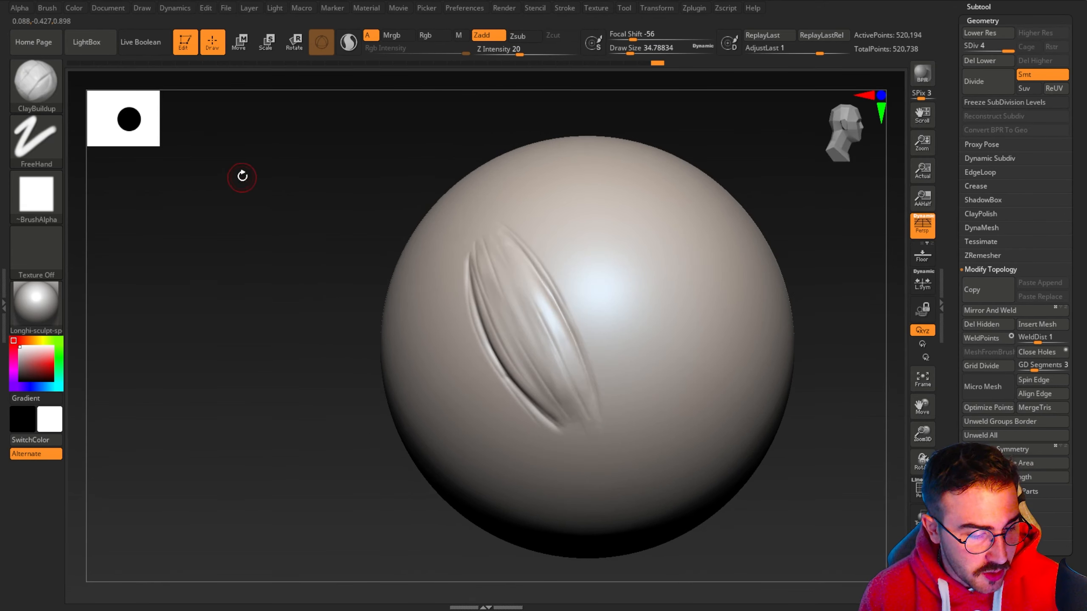
left_click_drag(338, 227, 372, 244)
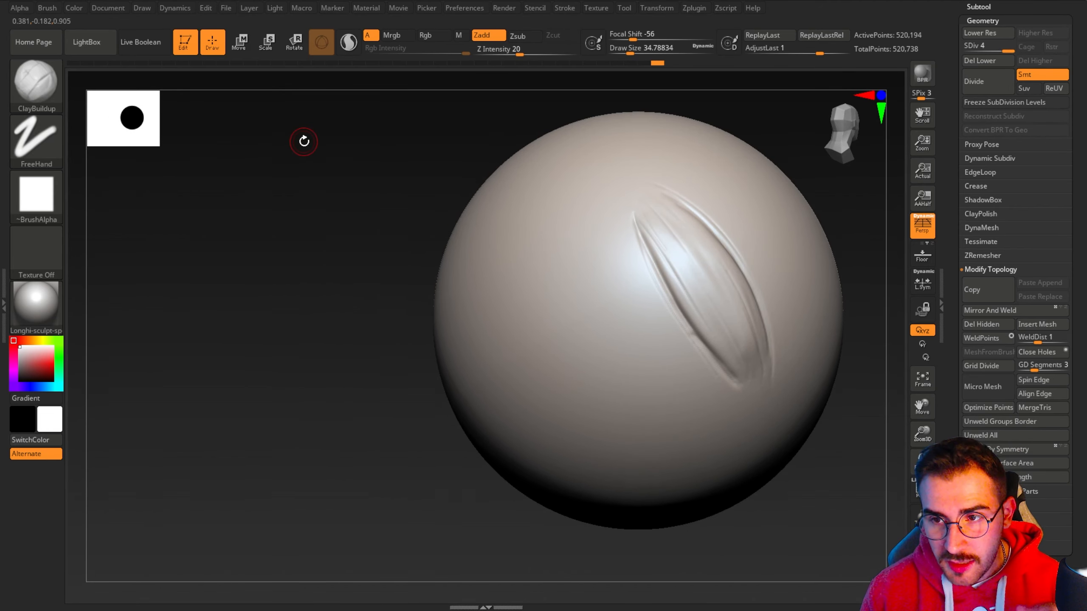
Step: Choose the SnakeHook brush, dismiss its SculptrisPro note and enlarge the draw size to about 400
left_click(54, 91)
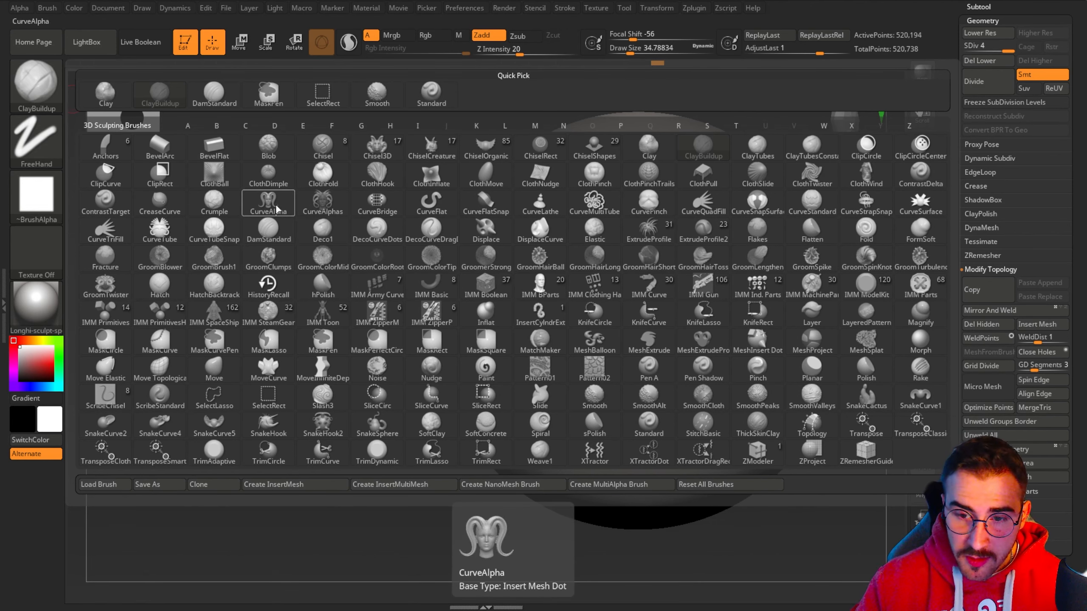
key("s")
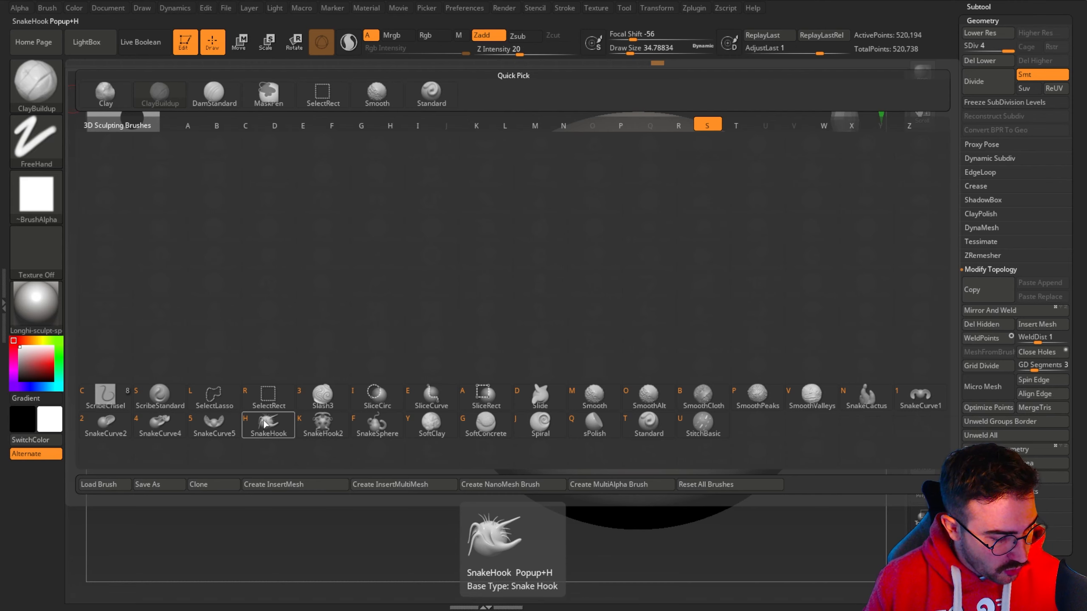
left_click(264, 432)
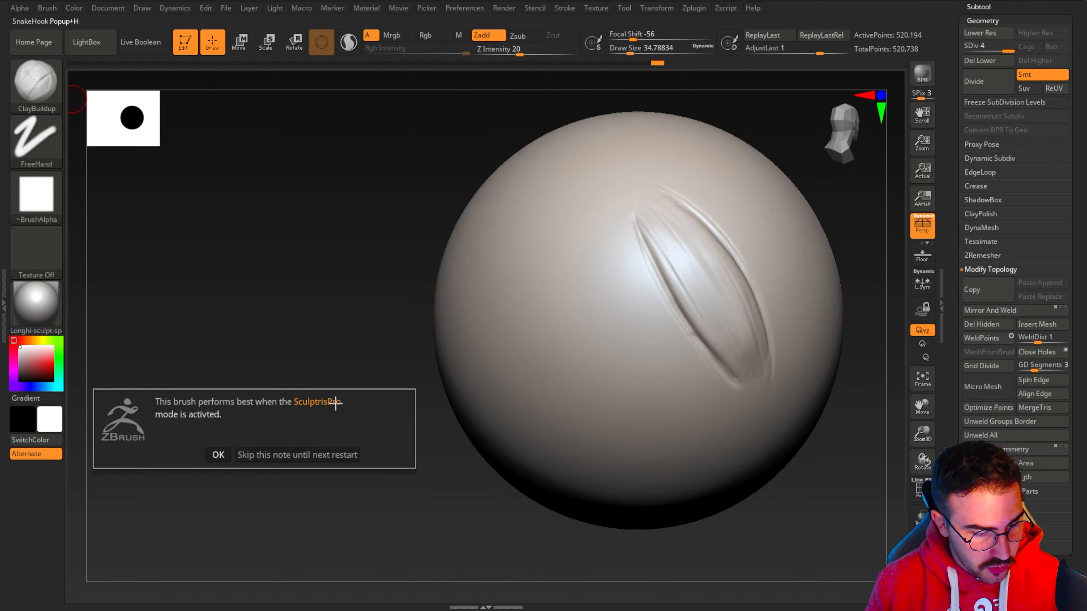
left_click(217, 453)
key("space")
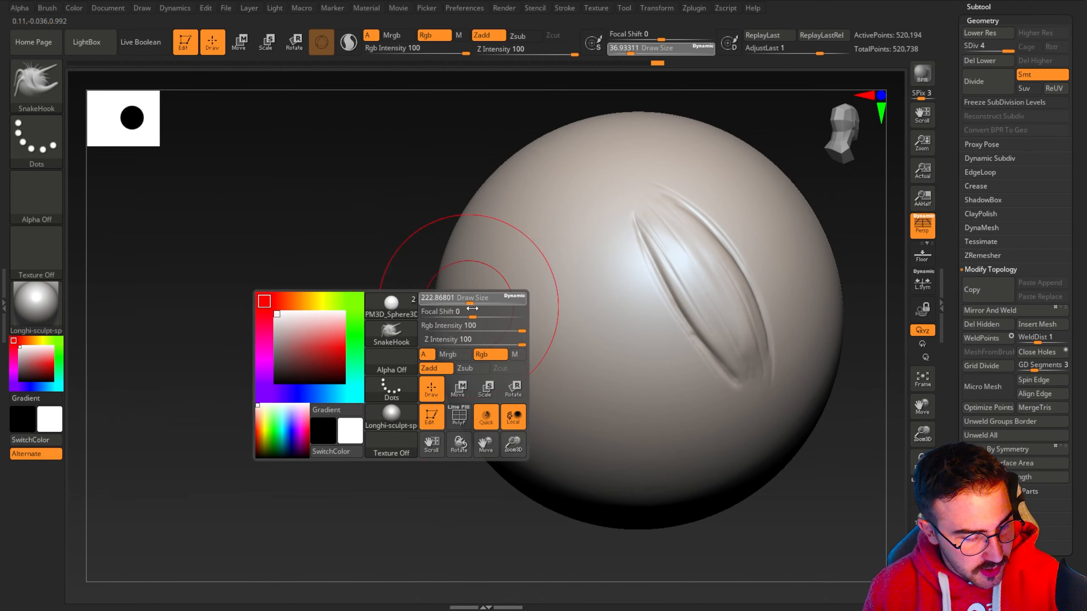
left_click_drag(394, 293, 377, 194)
Step: Pull a large rounded protrusion out of the sphere's side with SnakeHook, bending its tip downward
mouse_move(477, 231)
left_mouse_down()
mouse_move(453, 250)
mouse_move(366, 273)
mouse_move(441, 239)
left_mouse_up()
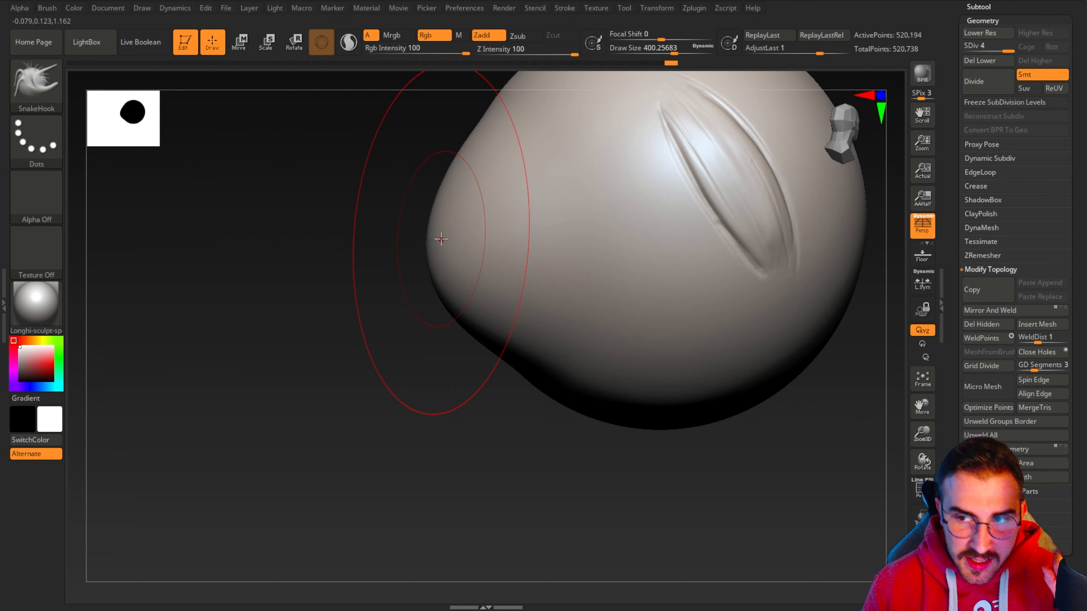
mouse_move(334, 240)
left_mouse_down()
mouse_move(332, 287)
mouse_move(332, 274)
mouse_move(308, 286)
mouse_move(321, 279)
mouse_move(322, 251)
left_mouse_up()
mouse_move(390, 344)
left_mouse_down()
mouse_move(375, 348)
mouse_move(378, 371)
mouse_move(349, 360)
left_mouse_up()
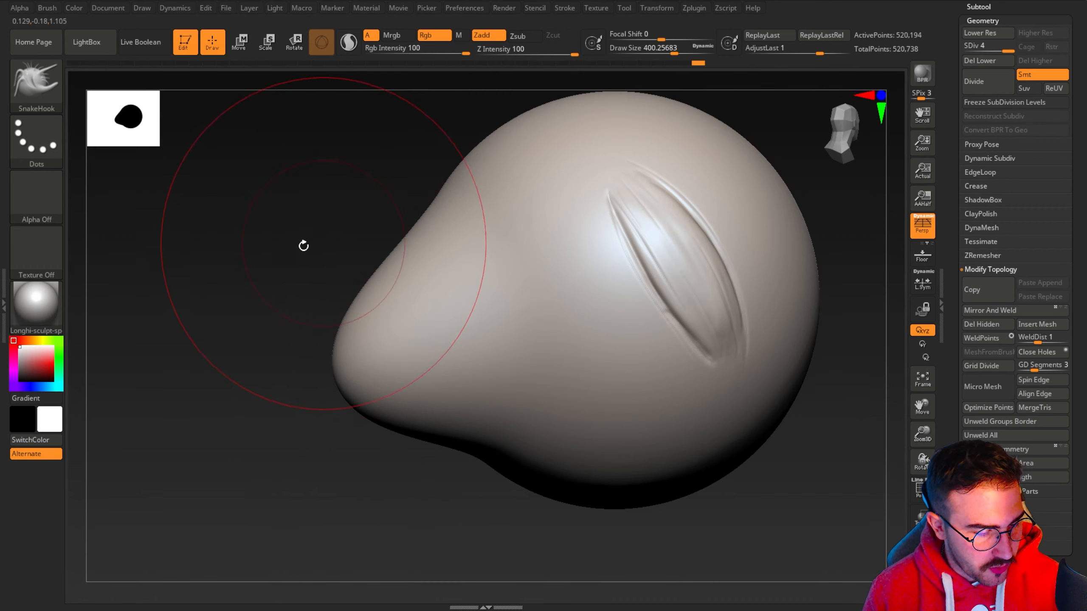
left_click_drag(303, 245, 302, 272)
Step: Refine the large protrusion into a blunt nose shape, adjusting its upper slope and sides
mouse_move(205, 216)
left_mouse_down("alt")
mouse_move(281, 240)
mouse_move(286, 254)
mouse_move(235, 260)
mouse_move(347, 249)
left_mouse_up("alt")
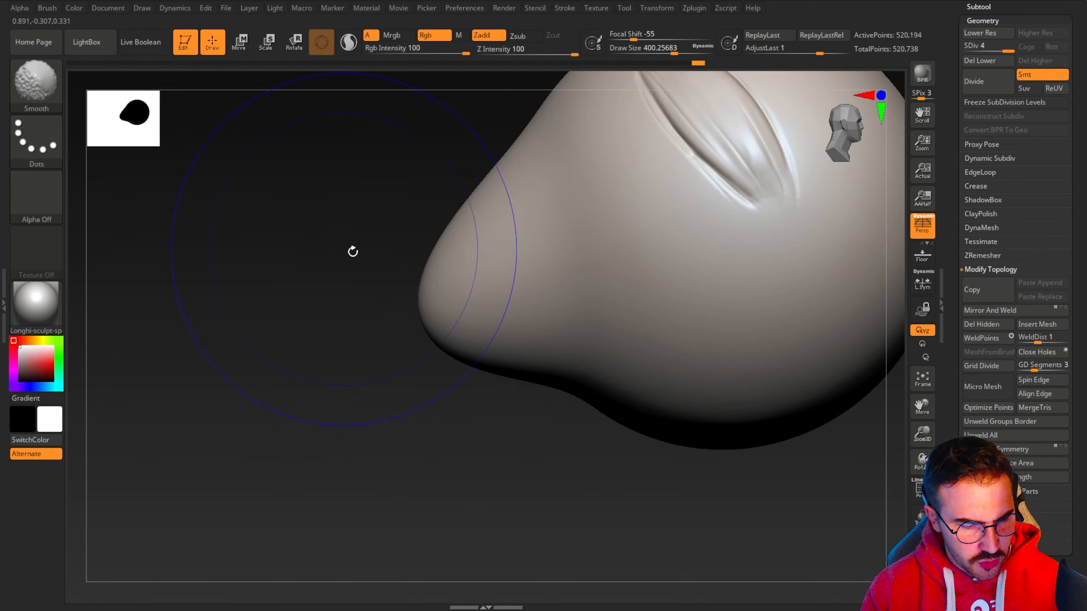
left_click_drag(420, 243, 357, 246)
right_click_drag(563, 295, 289, 270)
mouse_move(165, 277)
left_mouse_down("alt")
mouse_move(289, 283)
mouse_move(193, 280)
left_mouse_up("alt")
left_click_drag(460, 327, 430, 319)
left_click_drag(327, 304, 358, 329)
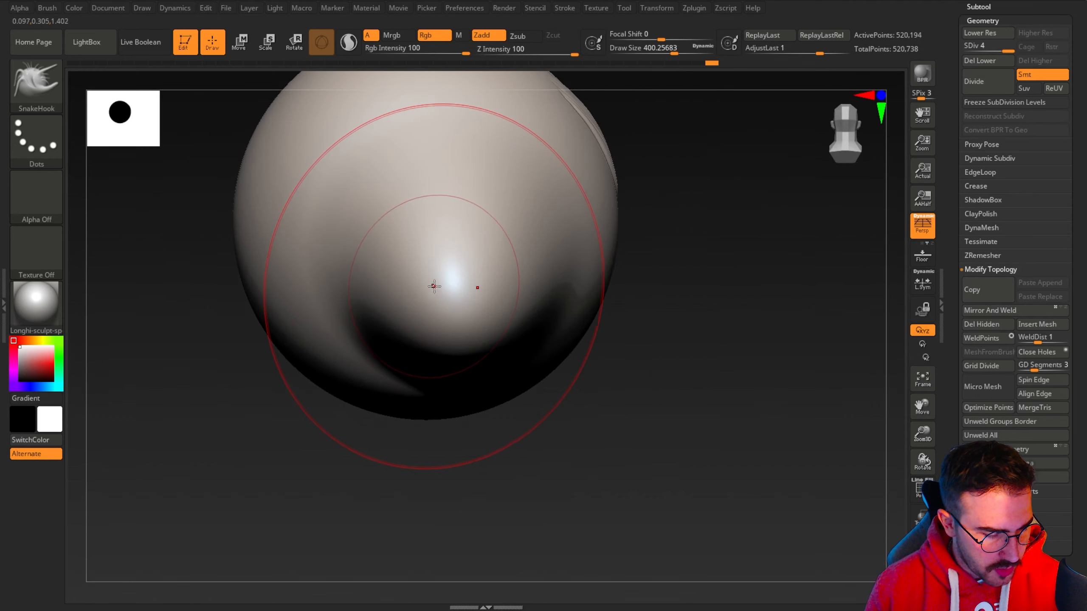
Step: Reduce the SnakeHook draw size to about 207 and push in the underside where the nose meets the sphere
mouse_move(189, 260)
left_mouse_down()
mouse_move(172, 260)
mouse_move(284, 257)
mouse_move(247, 252)
left_mouse_up()
key("space")
left_click_drag(511, 266, 493, 266)
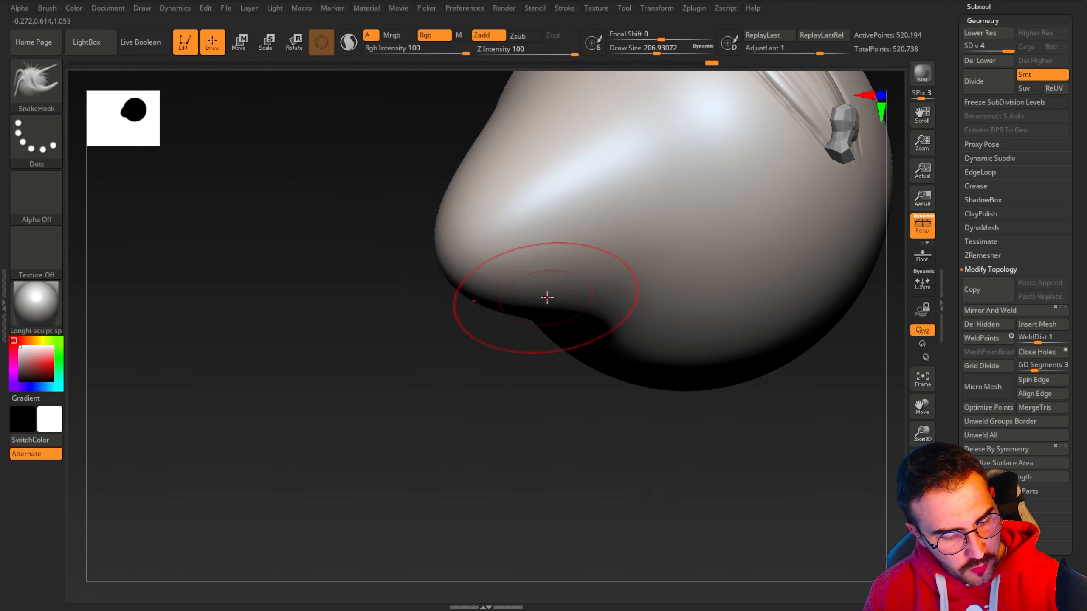
left_click_drag(547, 297, 561, 266)
left_click_drag(456, 282, 504, 279)
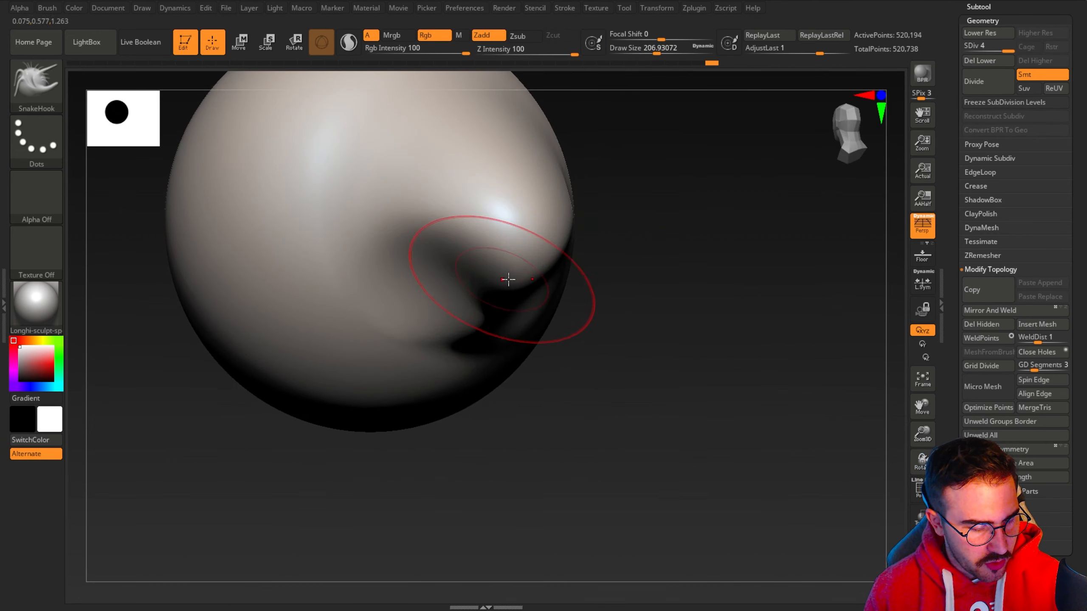
mouse_move(586, 392)
left_mouse_down()
mouse_move(599, 450)
mouse_move(594, 376)
mouse_move(605, 367)
mouse_move(397, 269)
left_mouse_up()
left_click_drag(533, 401, 504, 377)
Step: Shape the nose's sides into nostril wings with SnakeHook pulls beside the tip
left_click_drag(388, 213, 432, 209)
mouse_move(187, 171)
left_mouse_down("alt")
mouse_move(223, 257)
mouse_move(295, 260)
left_mouse_up("alt")
left_click_drag(428, 223, 445, 226)
left_click_drag(124, 220, 461, 206)
left_click_drag(572, 465, 594, 427, "alt")
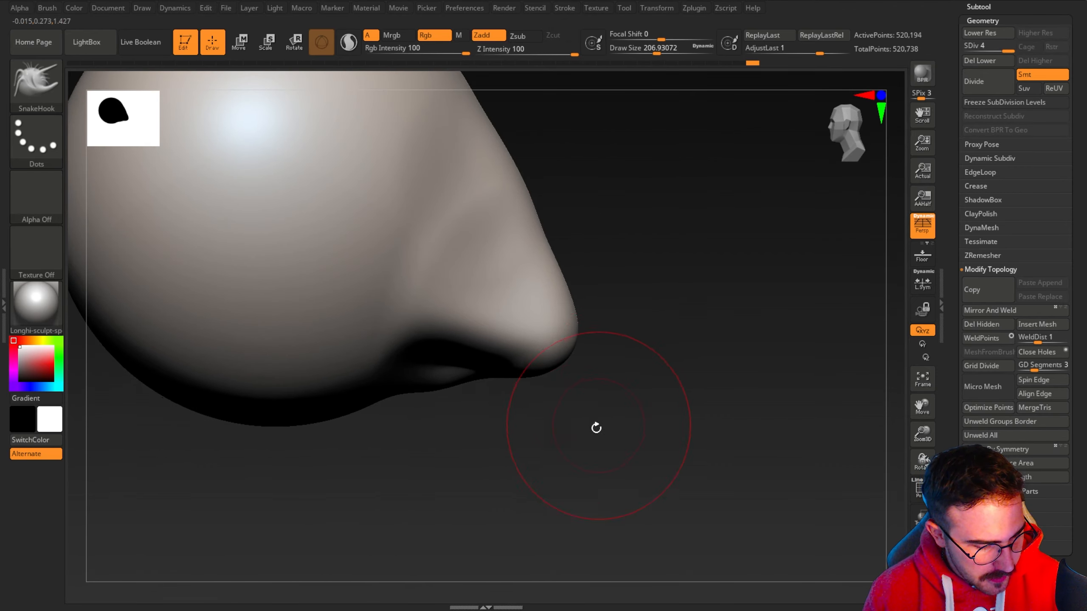
Step: Reduce the SnakeHook draw size to about 182 and adjust the nostril wing and underside of the nose
left_click(36, 84)
mouse_move(494, 523)
left_mouse_down()
mouse_move(478, 442)
mouse_move(454, 428)
left_mouse_up()
key("space")
left_click_drag(428, 305, 424, 305)
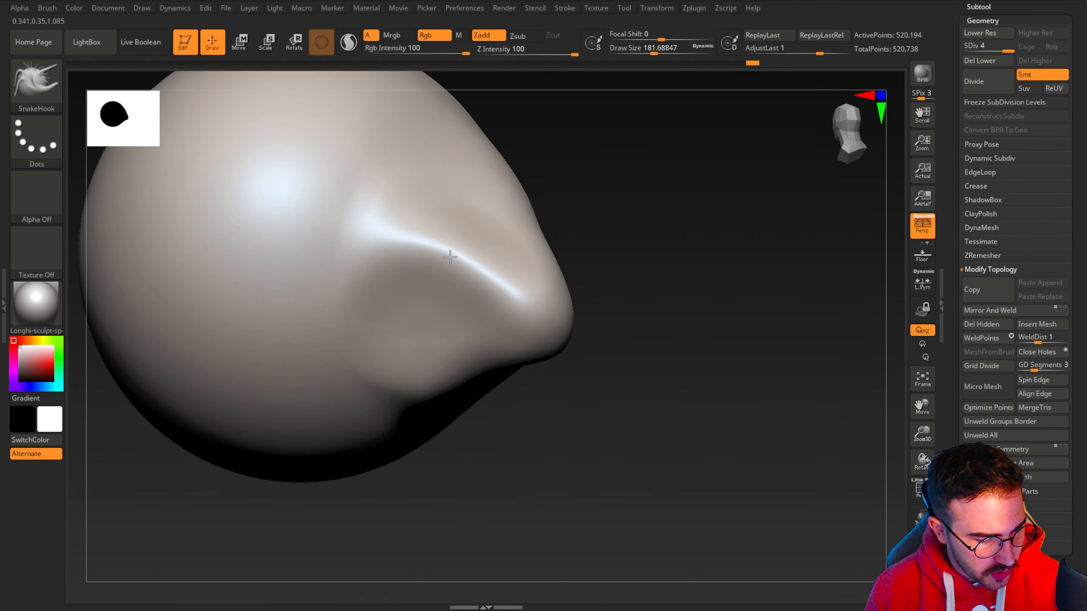
left_click_drag(637, 386, 519, 373)
left_click_drag(334, 207, 193, 212)
left_click_drag(317, 300, 315, 301)
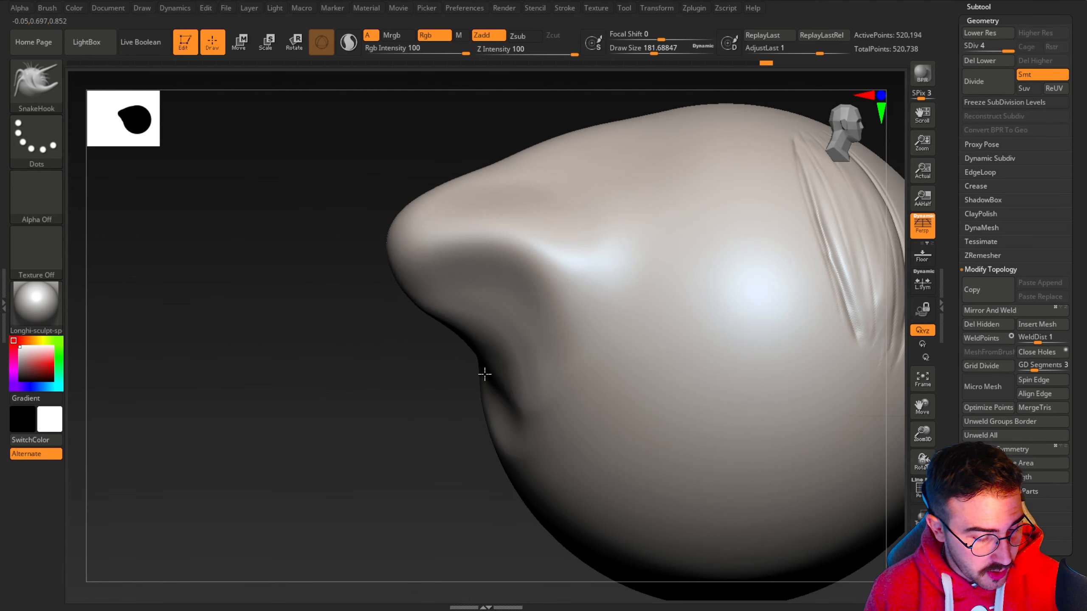
Step: Reduce the SnakeHook draw size to about 94 and push nostril hollows into the underside of the nose
key("space")
left_click_drag(490, 307, 480, 307)
left_click_drag(492, 315, 506, 295)
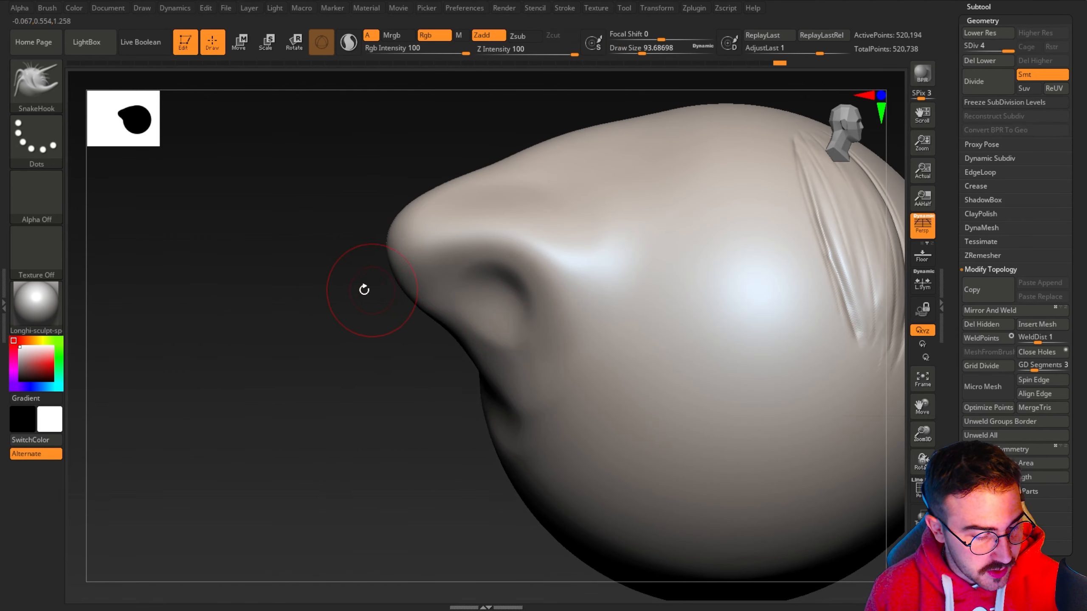
left_click_drag(369, 289, 362, 290)
left_click_drag(451, 286, 463, 277)
mouse_move(295, 274)
left_mouse_down()
mouse_move(281, 274)
mouse_move(380, 282)
left_mouse_up()
left_click_drag(133, 216, 192, 237)
left_click_drag(400, 280, 407, 273)
left_click_drag(518, 360, 626, 383)
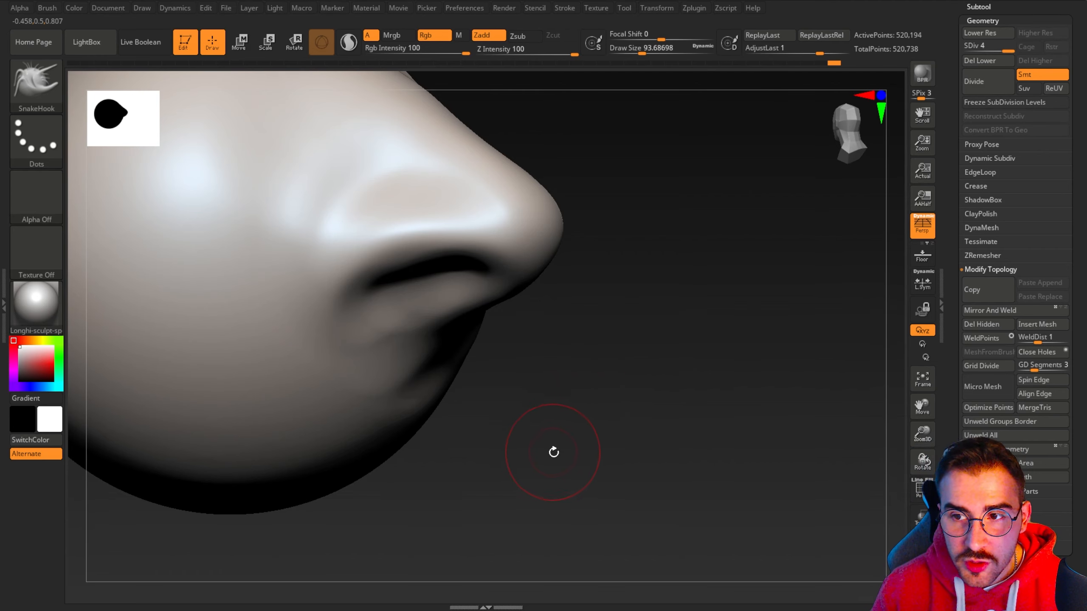
Step: Adjust the nostril and tip in profile, set the draw size to about 163 and pull the nose bridge outward
left_click_drag(531, 369, 485, 303)
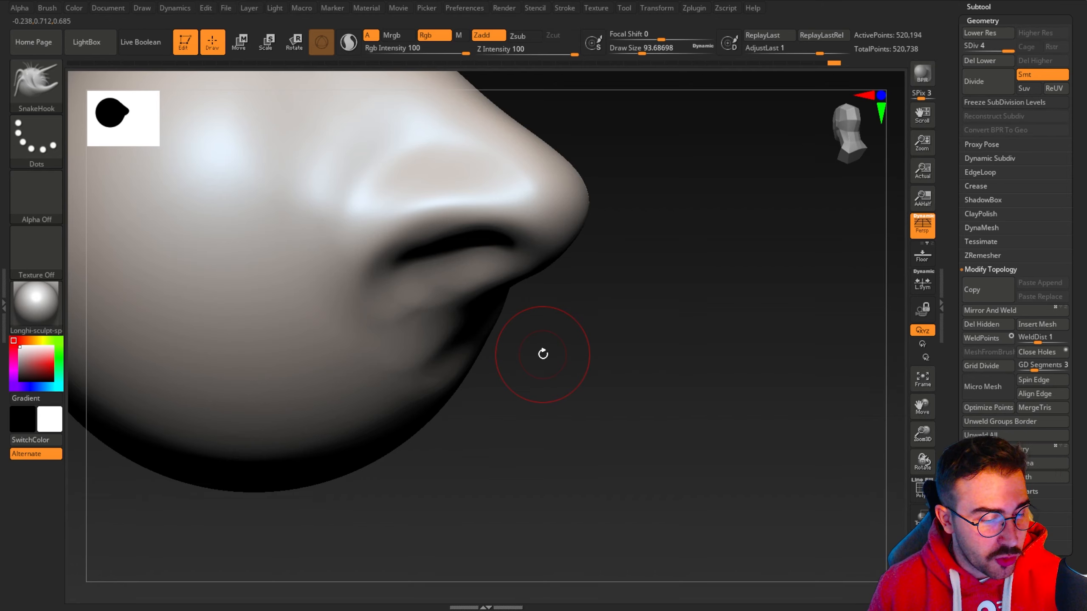
mouse_move(549, 385)
left_mouse_down()
mouse_move(497, 303)
mouse_move(572, 417)
mouse_move(594, 408)
mouse_move(600, 385)
mouse_move(623, 437)
mouse_move(630, 417)
mouse_move(607, 434)
left_mouse_up()
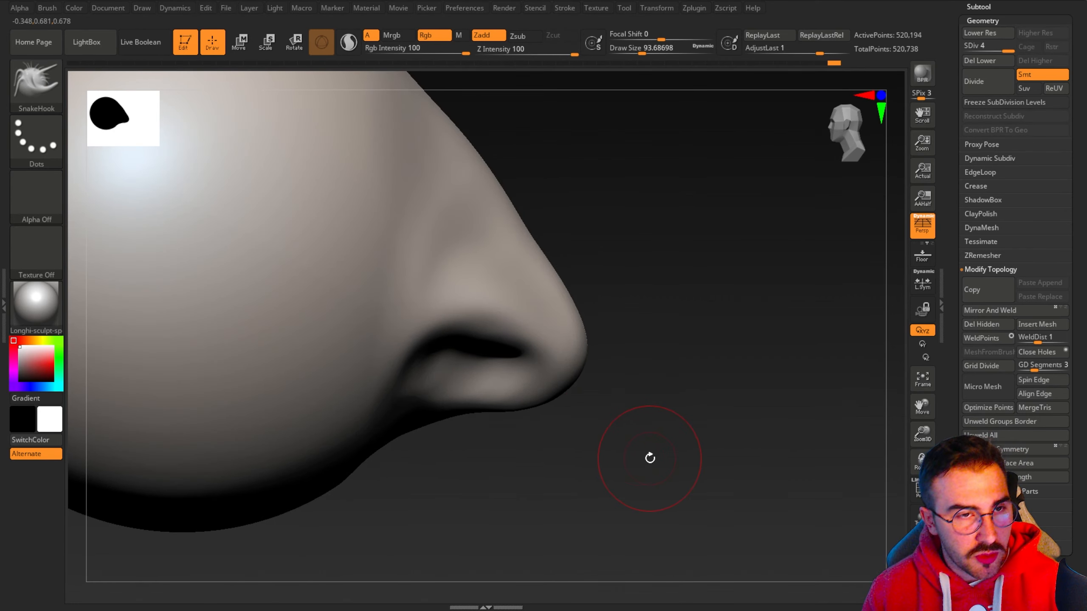
left_click_drag(519, 346, 508, 331)
key("space")
left_click_drag(475, 166, 485, 167)
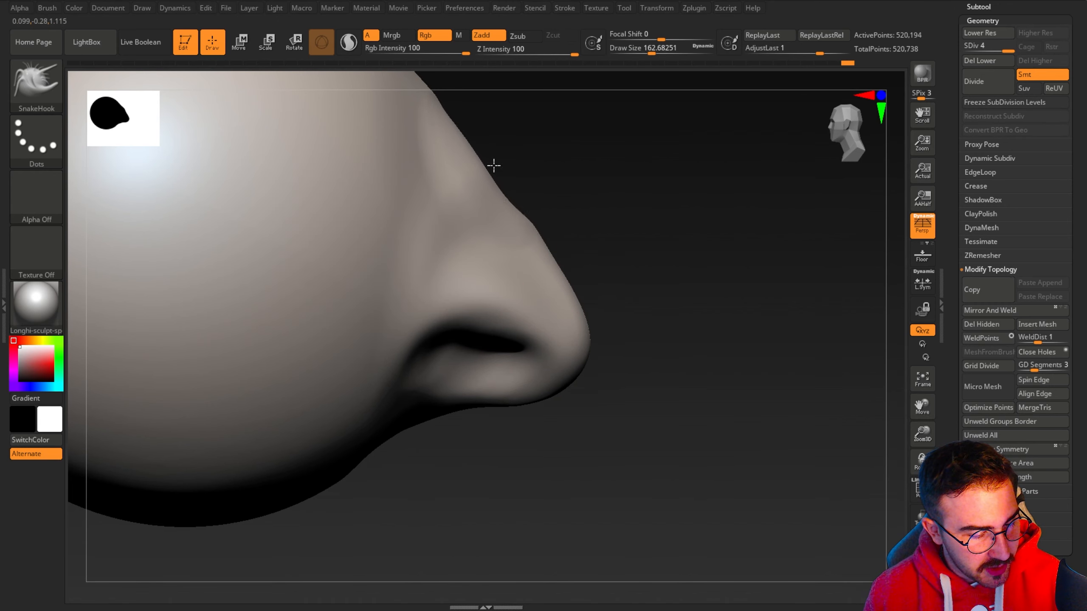
left_click_drag(599, 320, 573, 378)
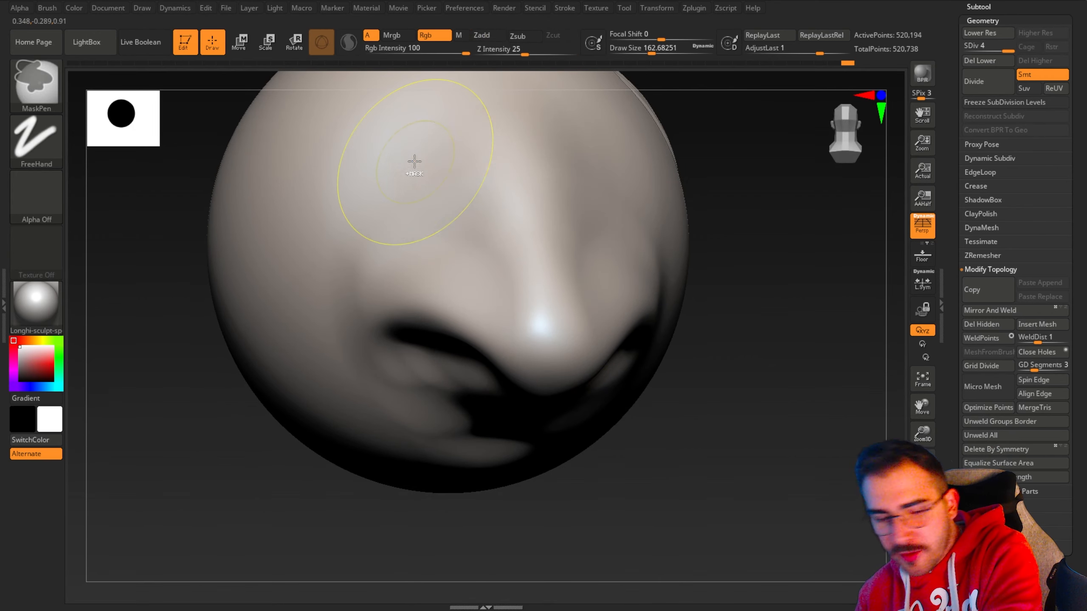
Step: Undo the last stroke and narrow the nose bridge by pushing in the areas beside it with SnakeHook
key("ctrl+z")
right_click_drag(414, 161, 315, 191)
left_click_drag(411, 206, 445, 191)
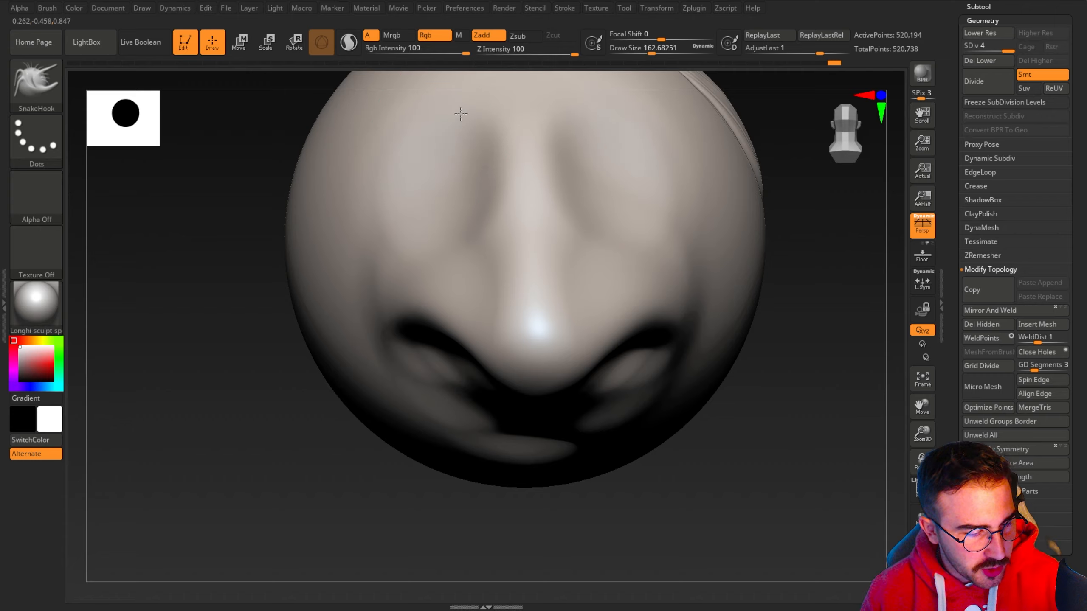
left_click_drag(133, 203, 267, 197)
mouse_move(454, 157)
left_mouse_down()
mouse_move(465, 143)
mouse_move(468, 159)
left_mouse_up()
left_click_drag(604, 422, 556, 393)
Step: Reshape the outer edge of the nostril wing where it joins the cheek with SnakeHook
left_click_drag(102, 165, 165, 202)
left_click_drag(434, 340, 455, 350)
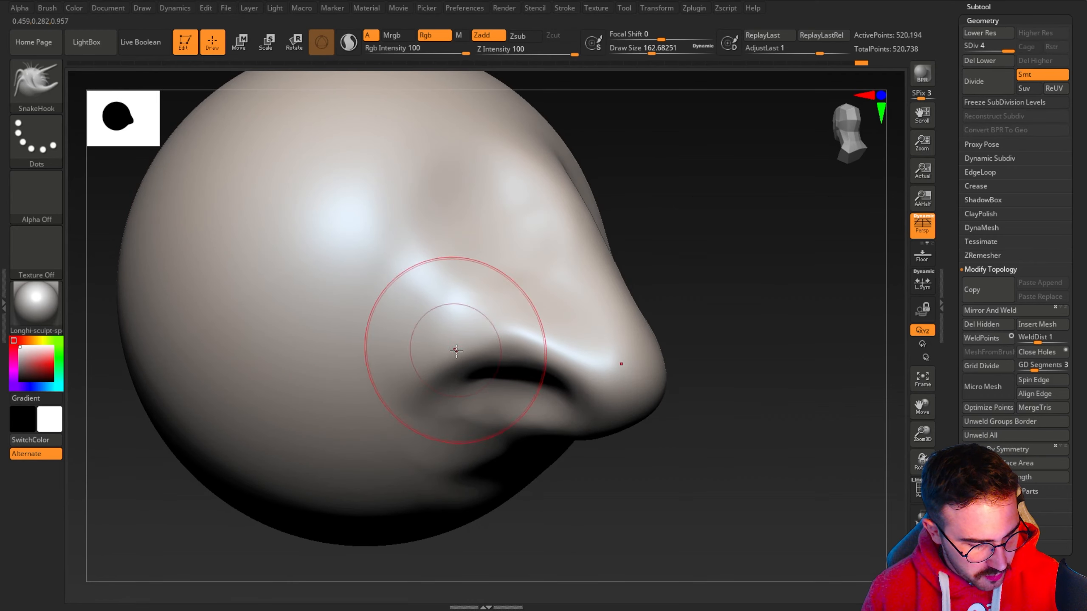
left_click_drag(596, 520, 550, 441)
Step: Choose the DamStandard brush and set its draw size to 112
left_click(36, 84)
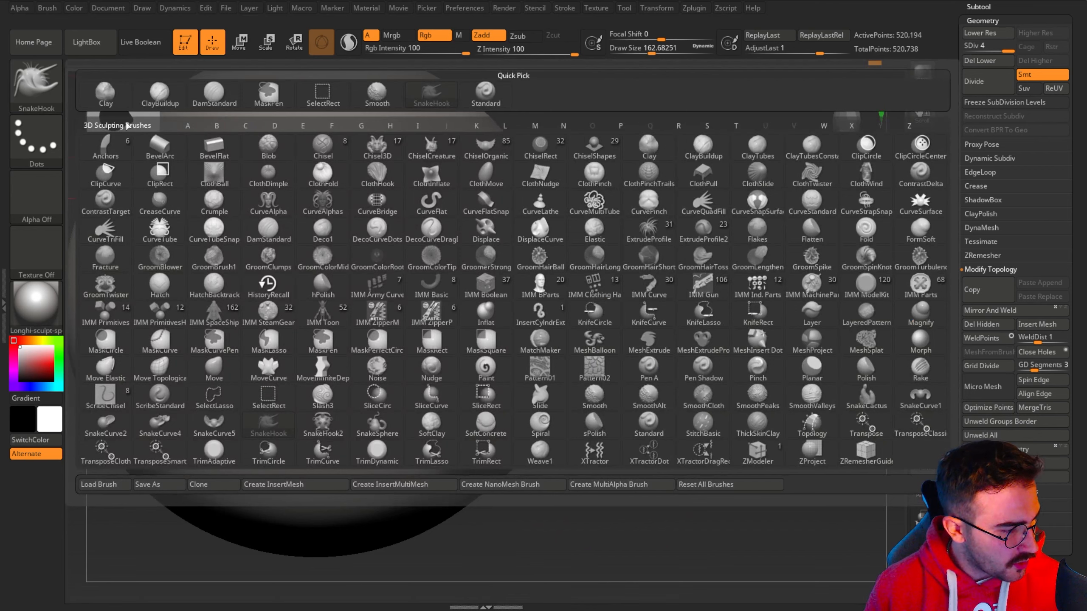
left_click(218, 100)
key("space")
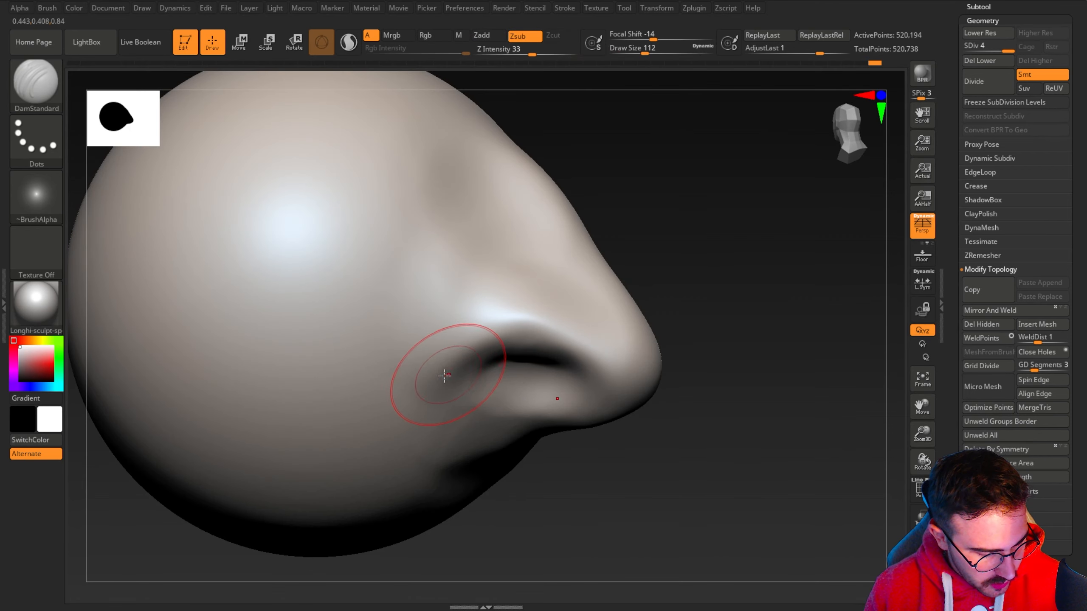
Step: Switch to the SnakeHook brush and adjust the nostril opening from a view beneath the nose
left_click(38, 90)
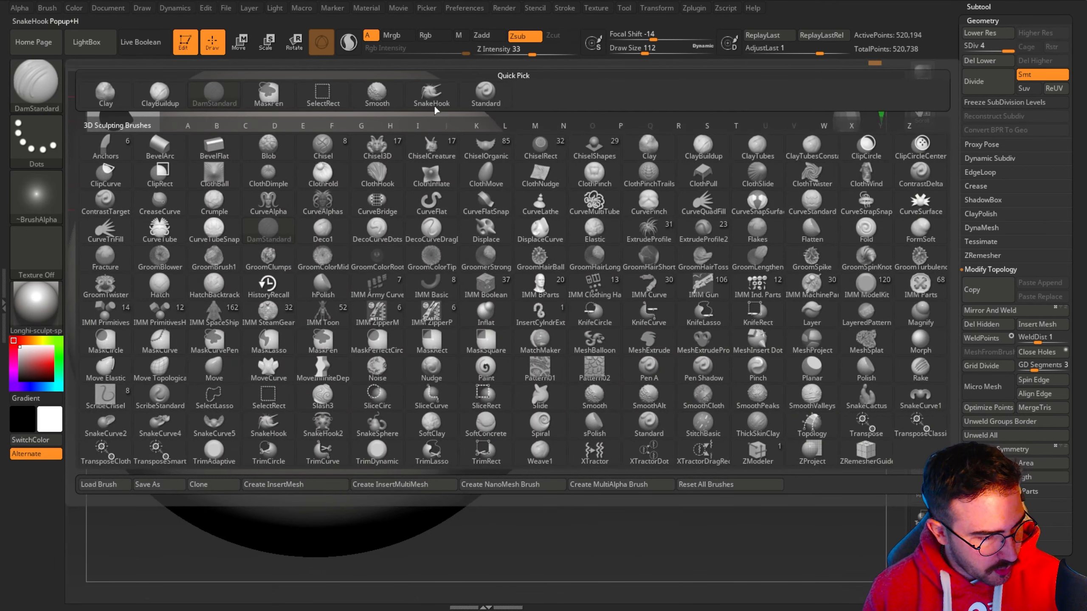
left_click(431, 95)
left_click(393, 125)
mouse_move(556, 520)
left_mouse_down()
mouse_move(556, 441)
mouse_move(532, 432)
left_mouse_up()
mouse_move(635, 561)
left_mouse_down()
mouse_move(640, 509)
mouse_move(599, 477)
left_mouse_up()
left_click_drag(512, 397, 504, 395)
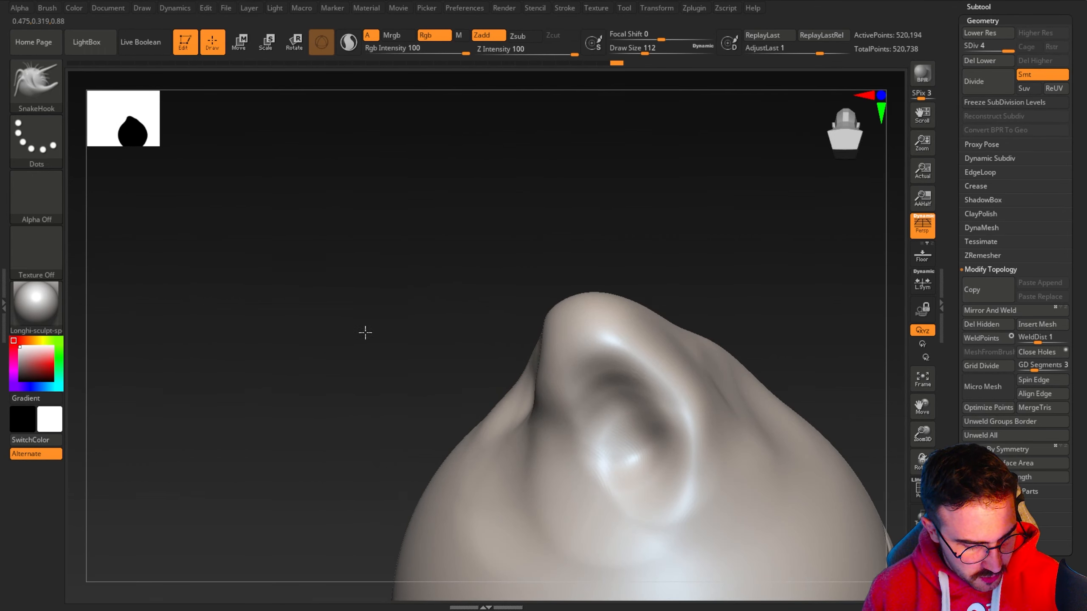
Step: Undo the last SnakeHook stroke and reshape the floor of the nostril beside the nose base
left_click_drag(364, 333, 422, 323)
key("ctrl+z")
left_click_drag(288, 255, 342, 329)
mouse_move(559, 453)
left_mouse_down()
mouse_move(572, 445)
mouse_move(562, 425)
left_mouse_up()
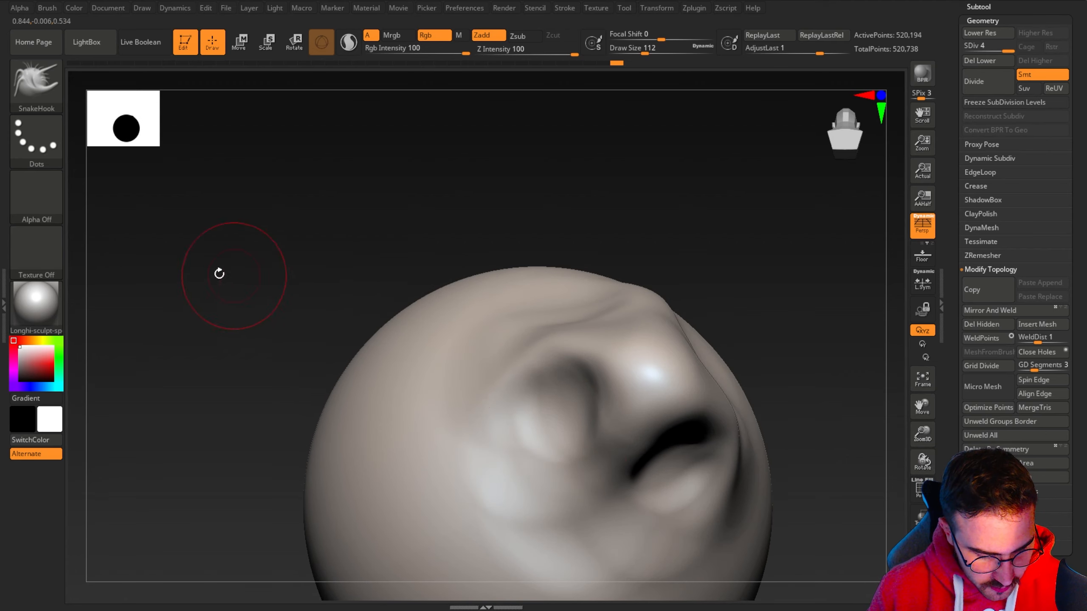
left_click_drag(219, 272, 279, 316)
left_click_drag(567, 447, 563, 481)
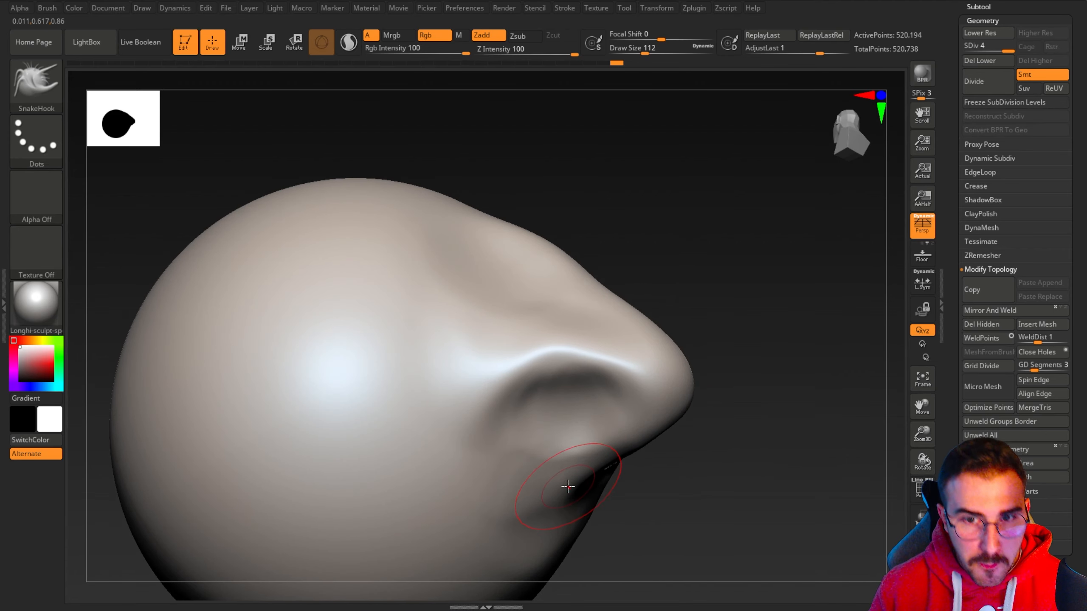
left_click_drag(185, 151, 207, 117)
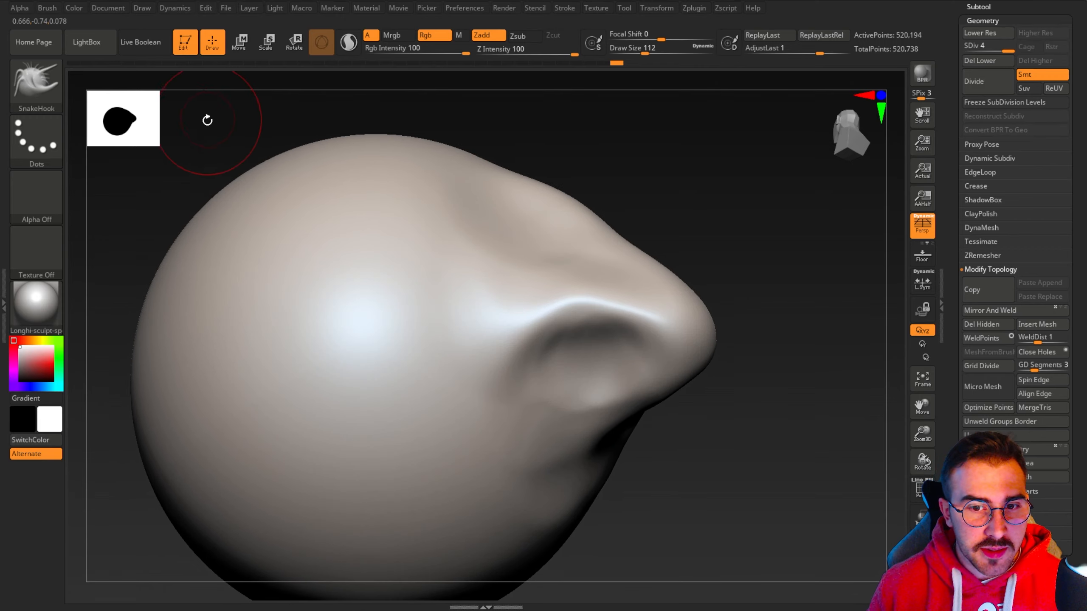
Step: Reduce the SnakeHook draw size to about 59 and push the nostril cavity deeper into the nose
mouse_move(732, 484)
left_mouse_down()
mouse_move(714, 539)
mouse_move(674, 520)
left_mouse_up()
left_click_drag(665, 478, 651, 437)
key("space")
mouse_move(581, 348)
left_mouse_down()
mouse_move(571, 349)
mouse_move(596, 366)
left_mouse_up()
left_click_drag(682, 439, 650, 416)
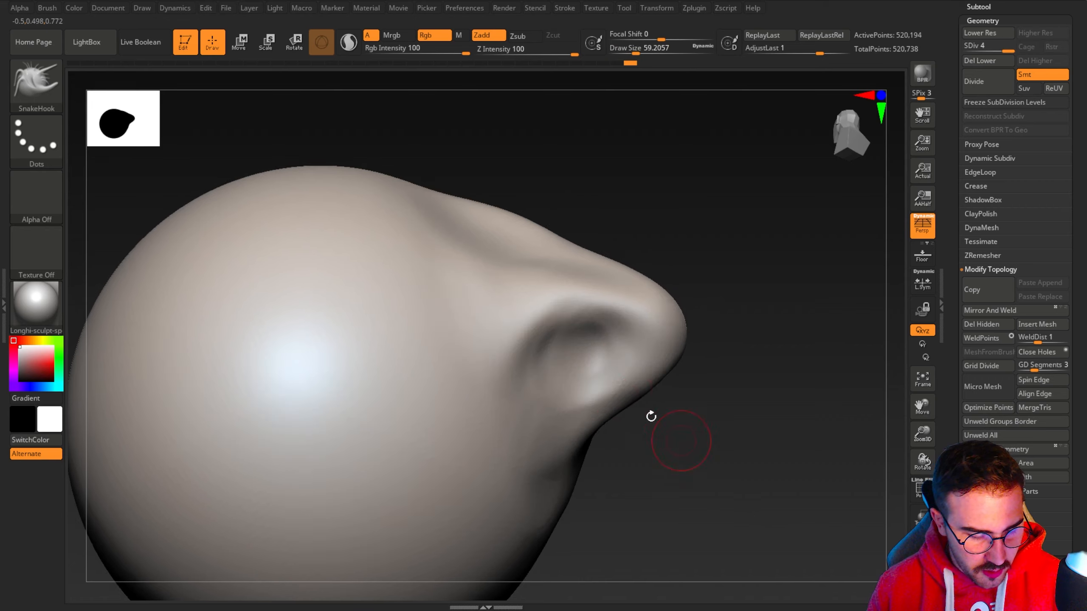
left_click_drag(574, 362, 571, 352)
mouse_move(670, 434)
left_mouse_down()
mouse_move(674, 522)
mouse_move(638, 444)
left_mouse_up()
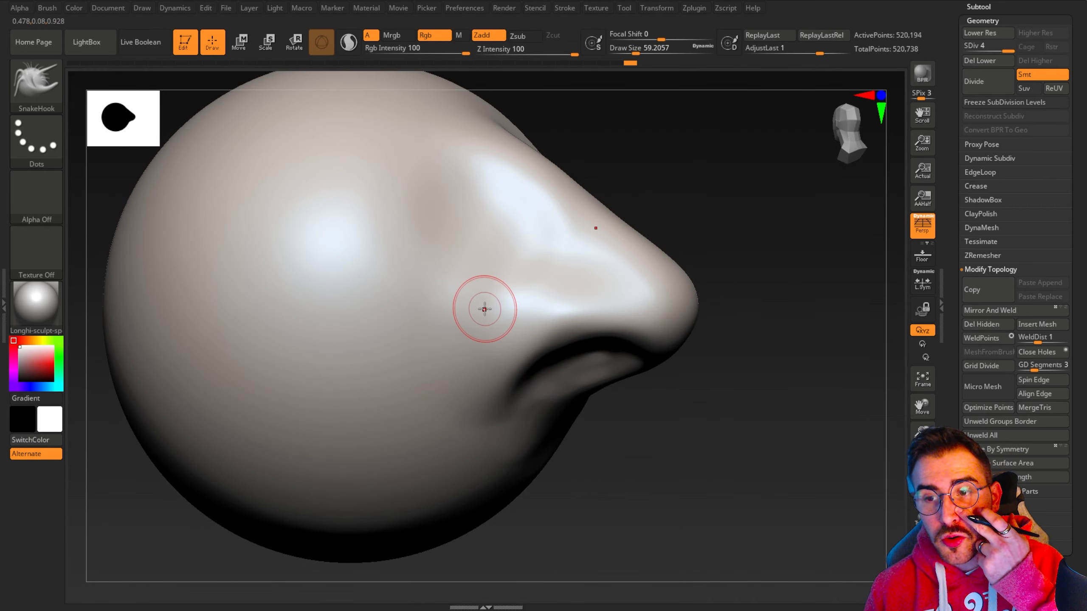
Step: Carve a curved crease around the outer edge of the nostril wing with DamStandard at a draw size of about 108
left_click(36, 84)
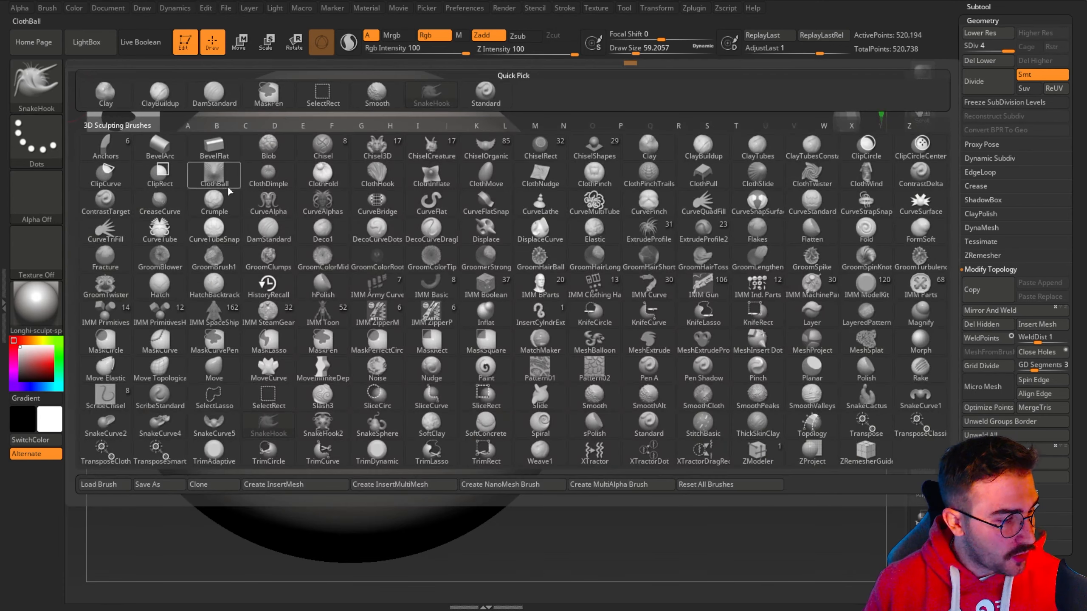
left_click(212, 105)
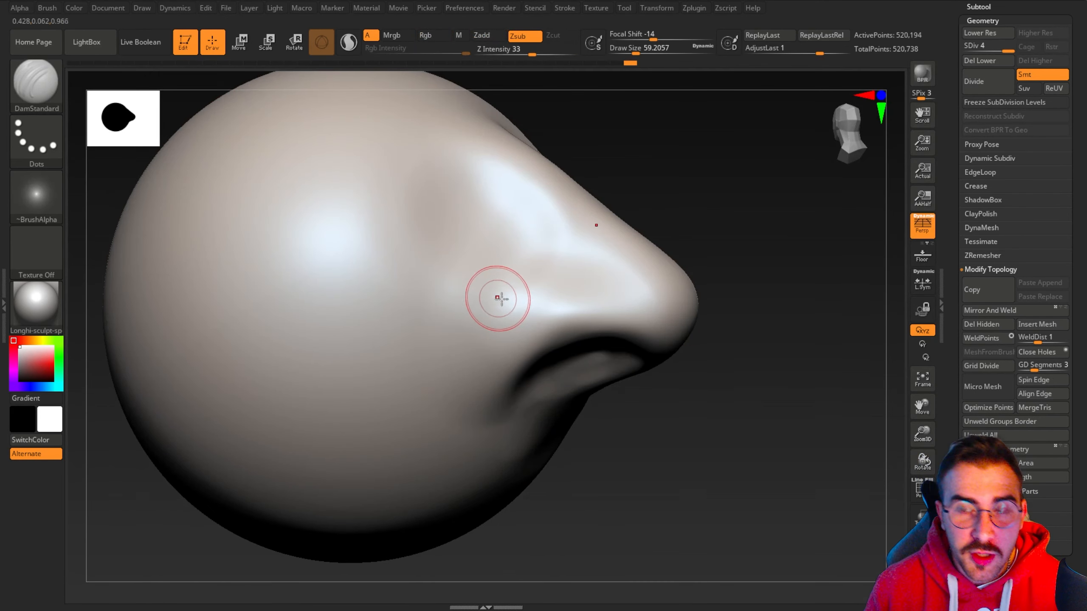
key("space")
mouse_move(483, 301)
left_mouse_down()
mouse_move(493, 301)
mouse_move(479, 335)
mouse_move(506, 372)
left_mouse_up()
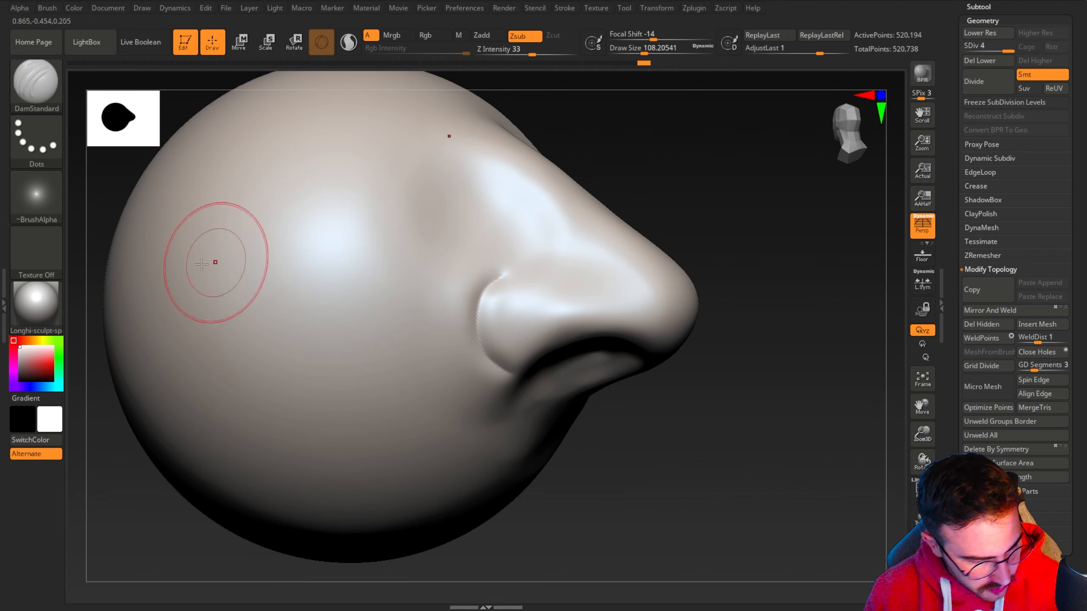
left_click_drag(108, 198, 135, 185)
left_click_drag(476, 332, 508, 372)
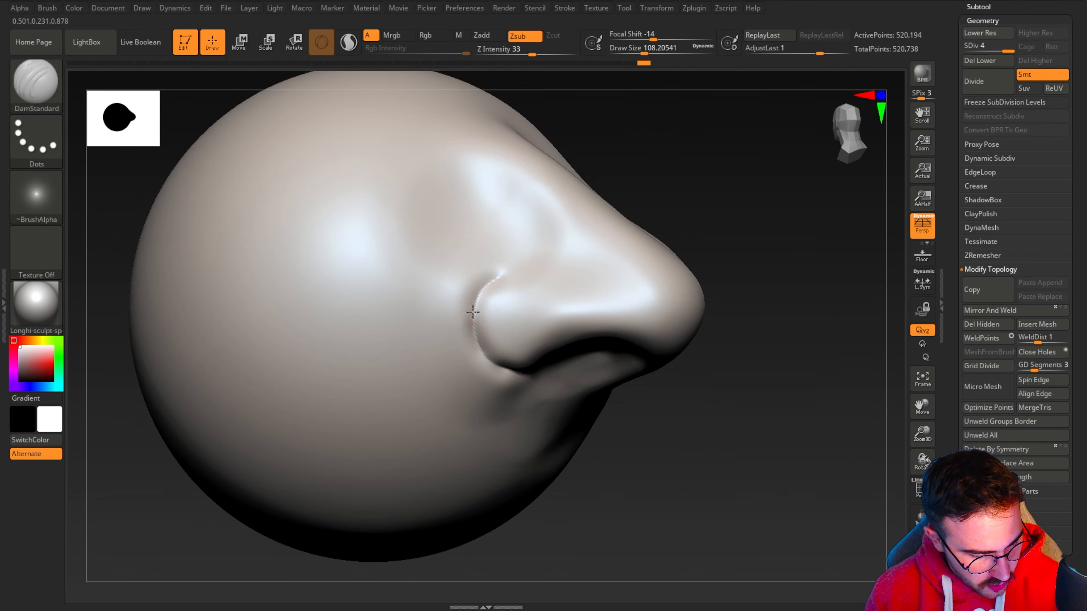
mouse_move(503, 270)
left_mouse_down()
mouse_move(474, 320)
mouse_move(513, 370)
left_mouse_up()
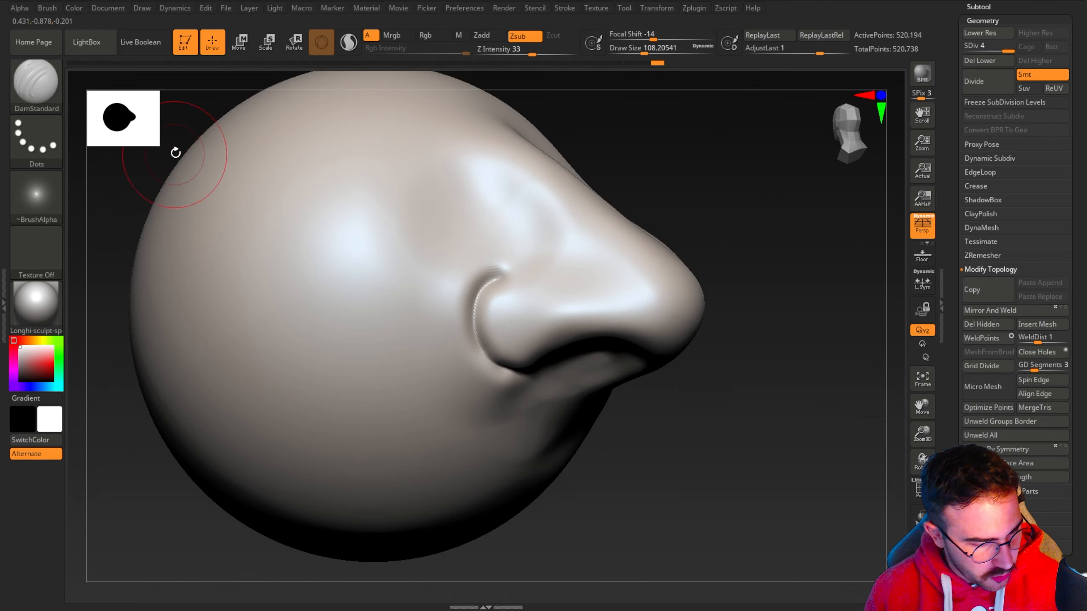
left_click_drag(174, 150, 518, 374)
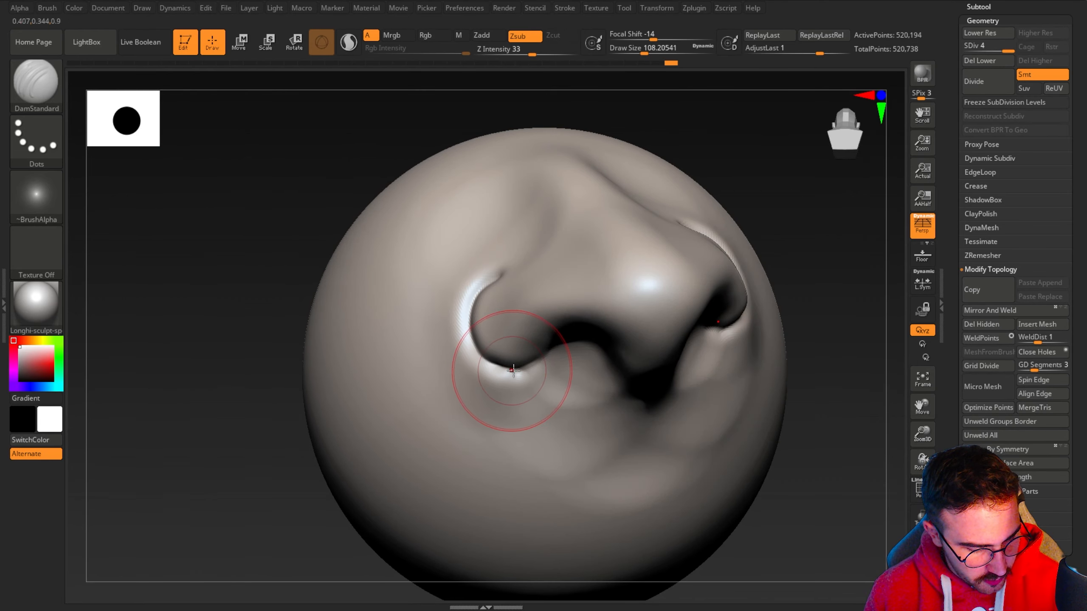
left_click_drag(250, 233, 314, 212)
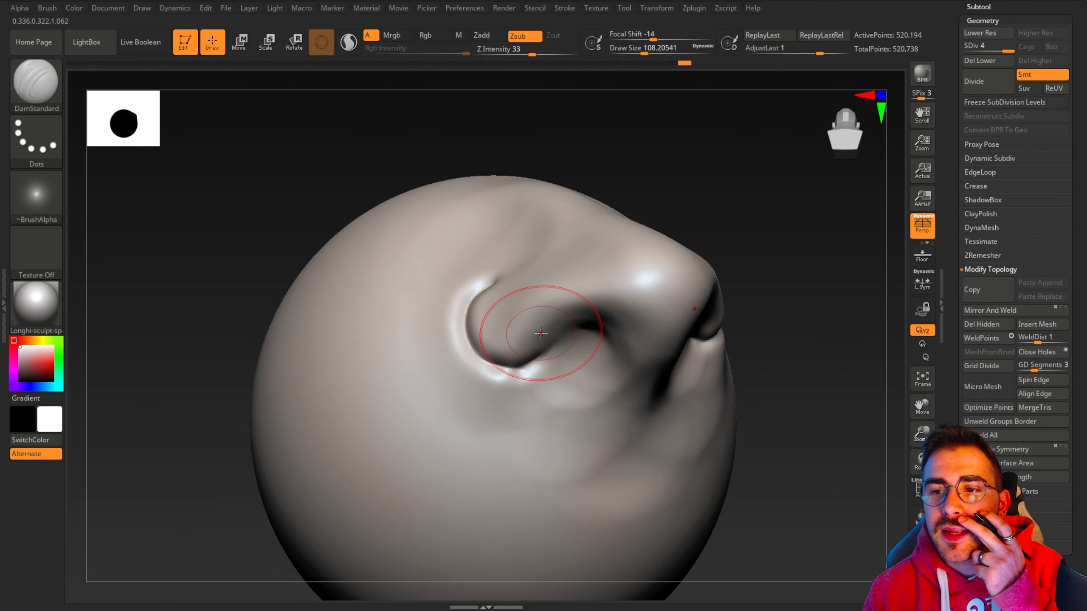
Step: Sculpt the lower nostril rim and cavity with ClayBuildup at a draw size of about 54, smoothing where the wing meets the cheek
left_click(42, 95)
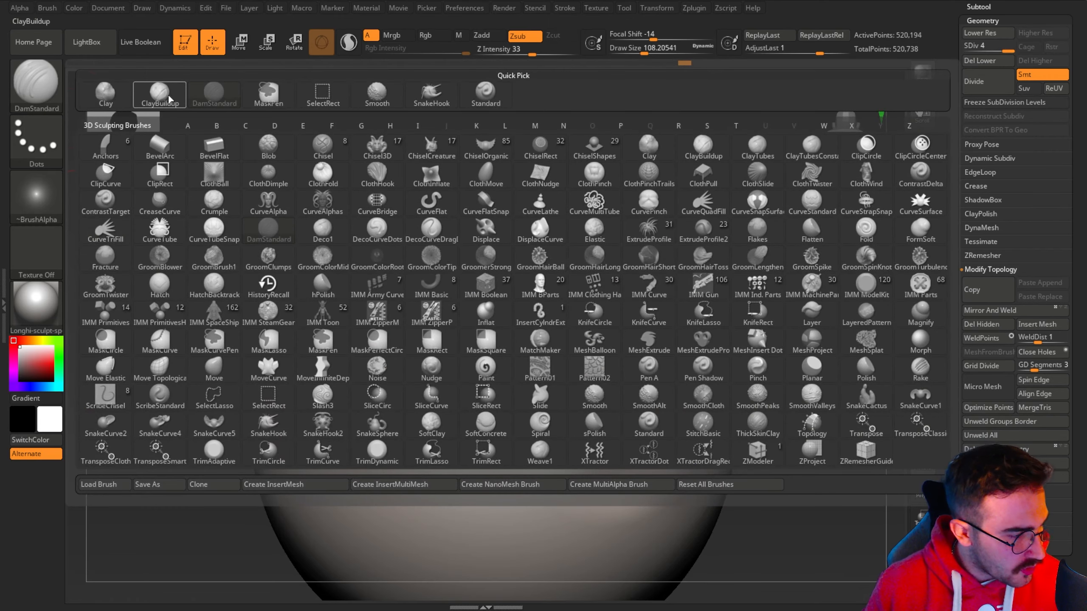
left_click(162, 98)
left_click_drag(506, 365, 531, 361)
key("space")
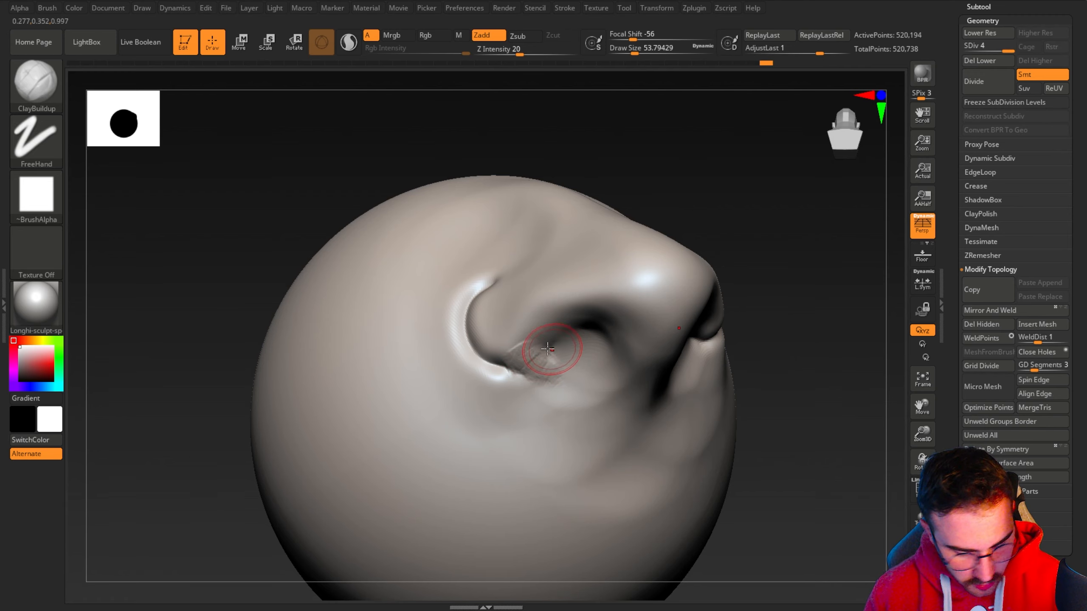
left_click_drag(226, 235, 257, 240)
left_click_drag(563, 351, 585, 335)
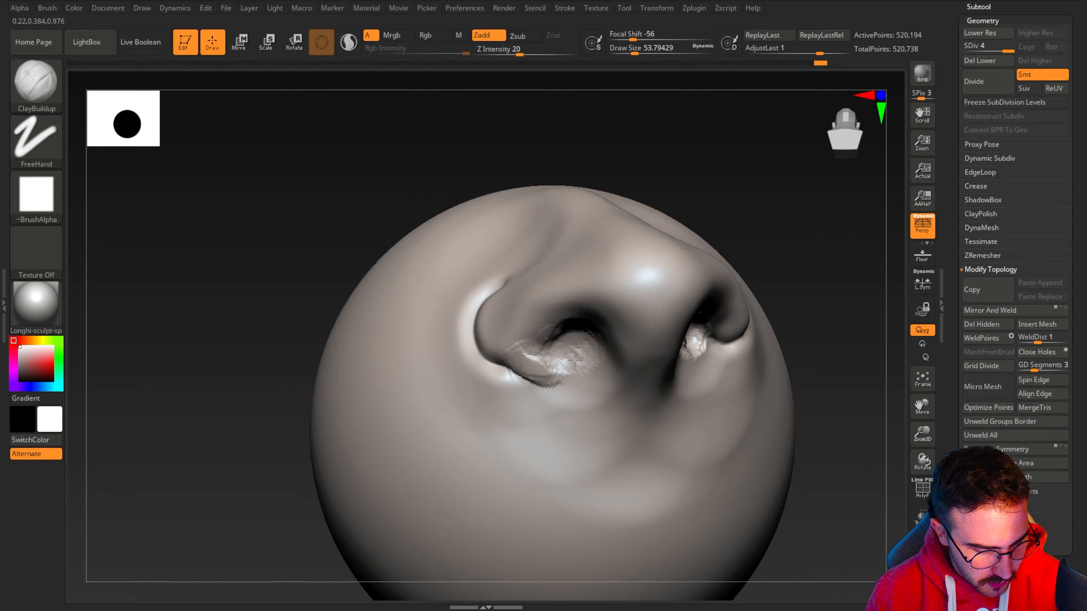
left_click_drag(571, 362, 579, 360)
mouse_move(303, 257)
left_mouse_down()
mouse_move(317, 262)
mouse_move(286, 277)
left_mouse_up()
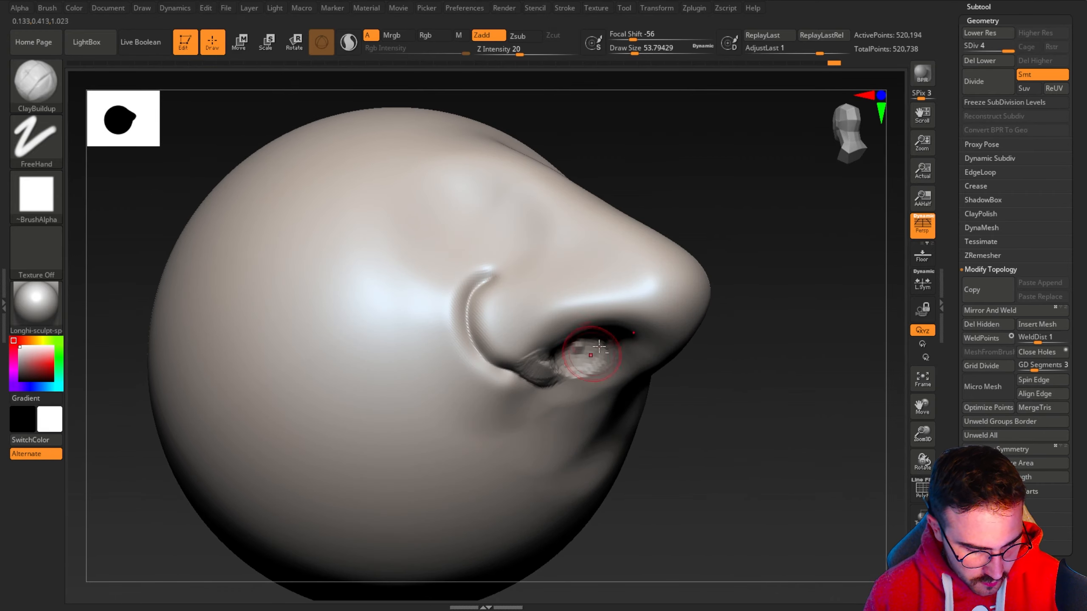
right_click_drag(585, 357, 545, 368)
mouse_move(546, 368)
left_mouse_down("shift")
mouse_move(480, 365)
mouse_move(511, 370)
left_mouse_up("shift")
left_click_drag(680, 530, 574, 486)
left_click_drag(98, 231, 177, 255)
Step: Reshape the nostril wing and its outer crease with SnakeHook at a draw size of about 167
left_click(36, 83)
left_click(431, 93)
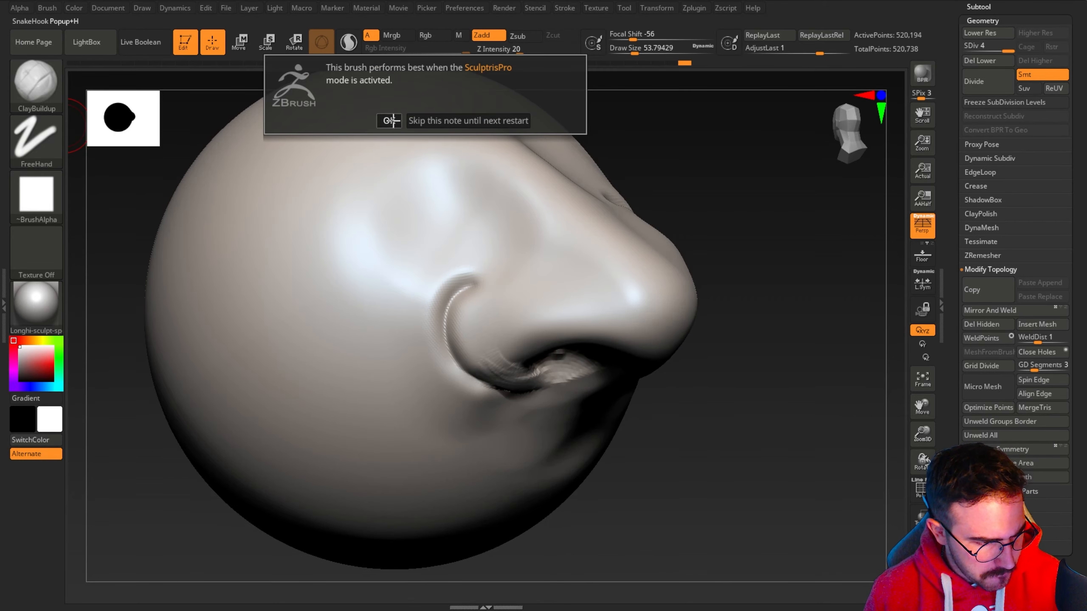
key("space")
left_click_drag(415, 317, 437, 316)
left_click_drag(476, 279, 488, 301)
Step: Refine the nostril shape in profile with SnakeHook and smooth the crease around the wing
mouse_move(568, 479)
left_mouse_down()
mouse_move(636, 486)
mouse_move(636, 417)
mouse_move(641, 480)
left_mouse_up()
mouse_move(620, 447)
left_mouse_down("shift")
mouse_move(647, 412)
mouse_move(606, 473)
mouse_move(590, 410)
left_mouse_up("shift")
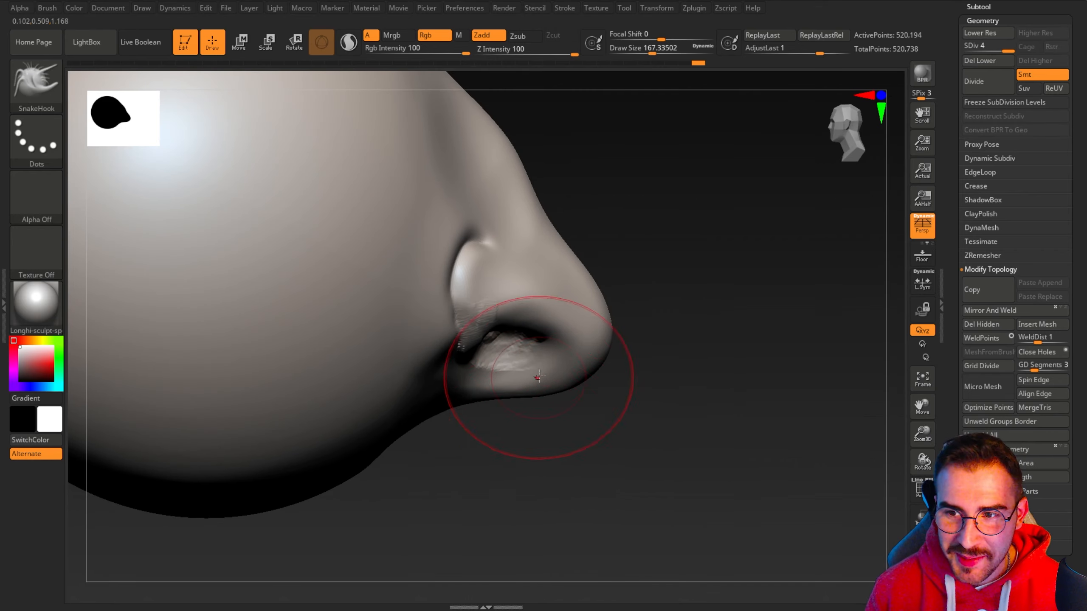
mouse_move(535, 495)
left_mouse_down()
mouse_move(531, 461)
mouse_move(517, 456)
mouse_move(532, 454)
mouse_move(506, 481)
mouse_move(473, 420)
left_mouse_up()
mouse_move(513, 450)
left_mouse_down()
mouse_move(542, 474)
mouse_move(453, 356)
left_mouse_up()
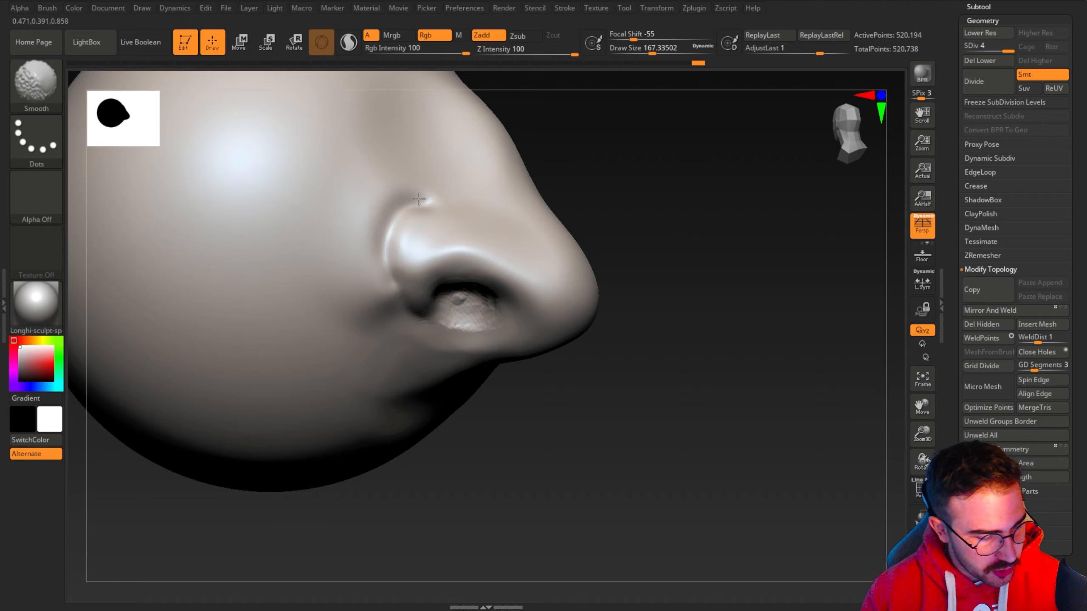
left_click_drag(534, 401, 485, 311)
left_click_drag(133, 204, 315, 279)
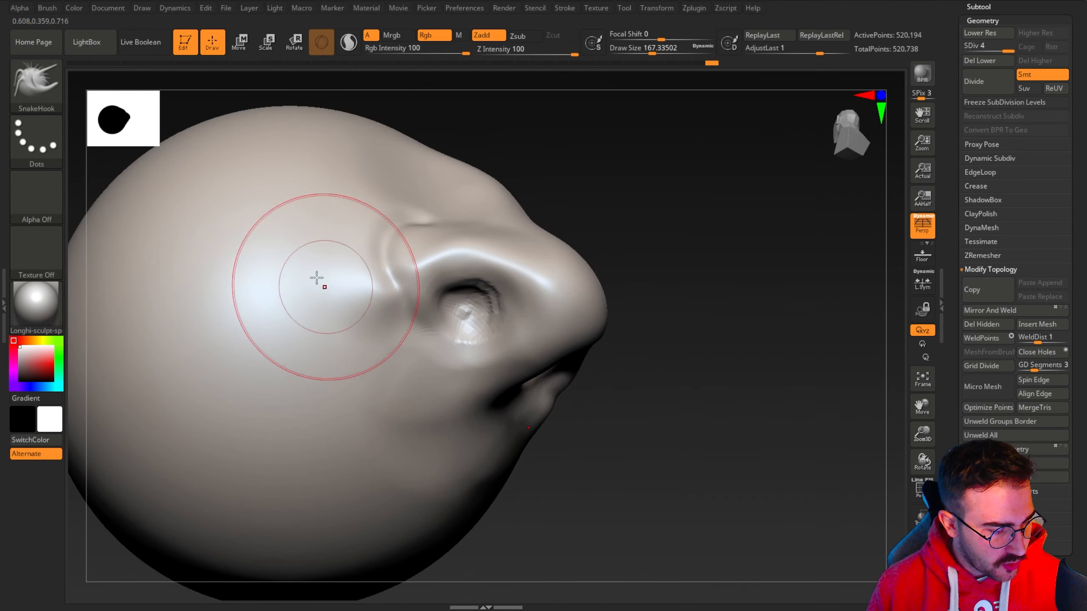
Step: Set the SnakeHook draw size to about 108 and adjust the nostril wing's outer edge and the nostril cavity
left_click(73, 83)
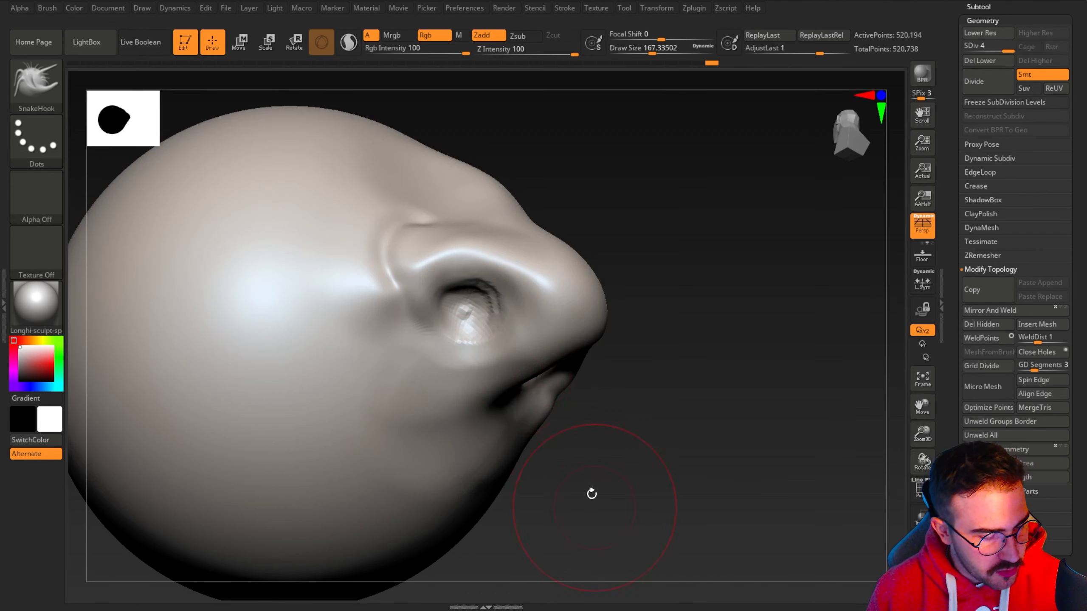
key("space")
mouse_move(569, 453)
left_mouse_down()
mouse_move(602, 491)
mouse_move(573, 438)
mouse_move(572, 406)
mouse_move(576, 495)
mouse_move(520, 424)
left_mouse_up()
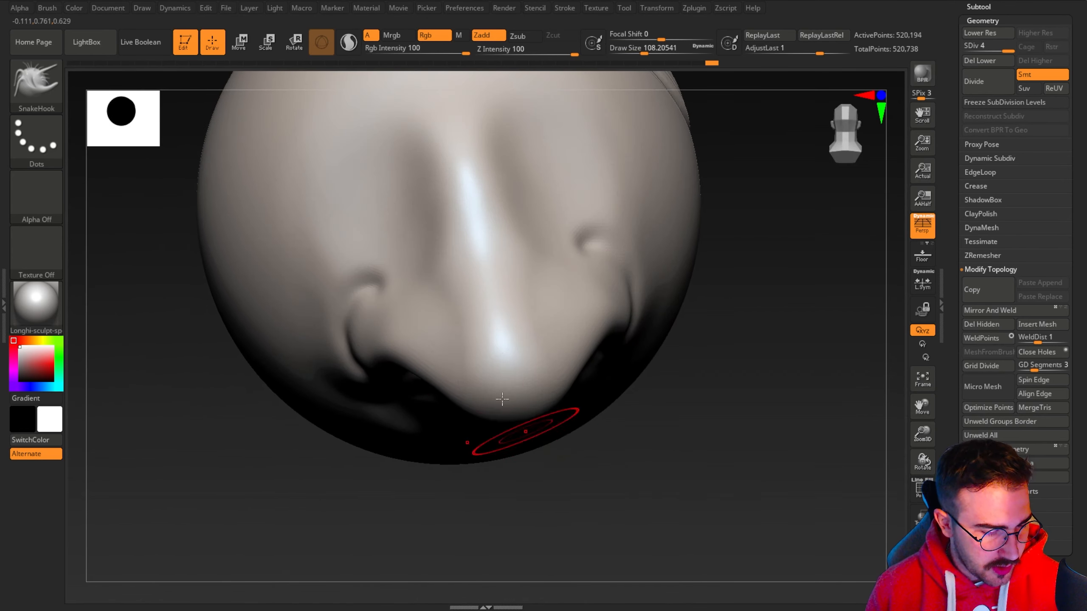
left_click_drag(352, 278, 375, 300)
mouse_move(445, 483)
left_mouse_down()
mouse_move(507, 495)
mouse_move(509, 473)
left_mouse_up()
mouse_move(537, 511)
left_mouse_down()
mouse_move(534, 492)
mouse_move(568, 462)
mouse_move(533, 435)
left_mouse_up()
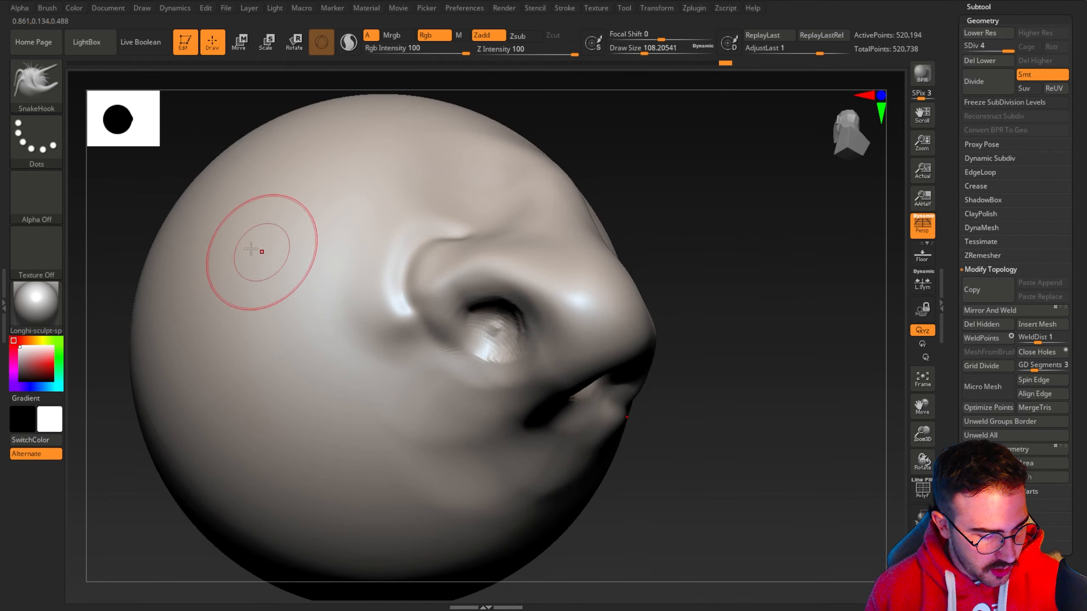
left_click_drag(478, 333, 491, 317)
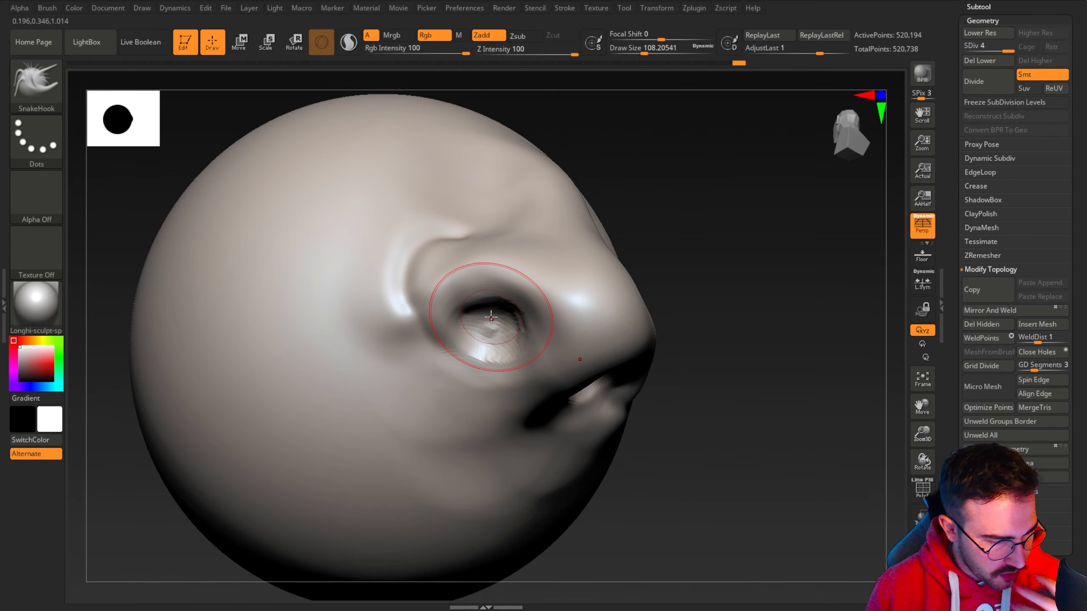
Step: Build up the base of the nostril wing with ClayBuildup at a draw size of about 49 and work the nostril's inner edge
left_click(37, 84)
left_click(160, 104)
left_click_drag(138, 156, 141, 191)
left_click_drag(421, 272, 456, 278)
key("ctrl+z")
key("space")
left_click_drag(443, 253, 465, 277)
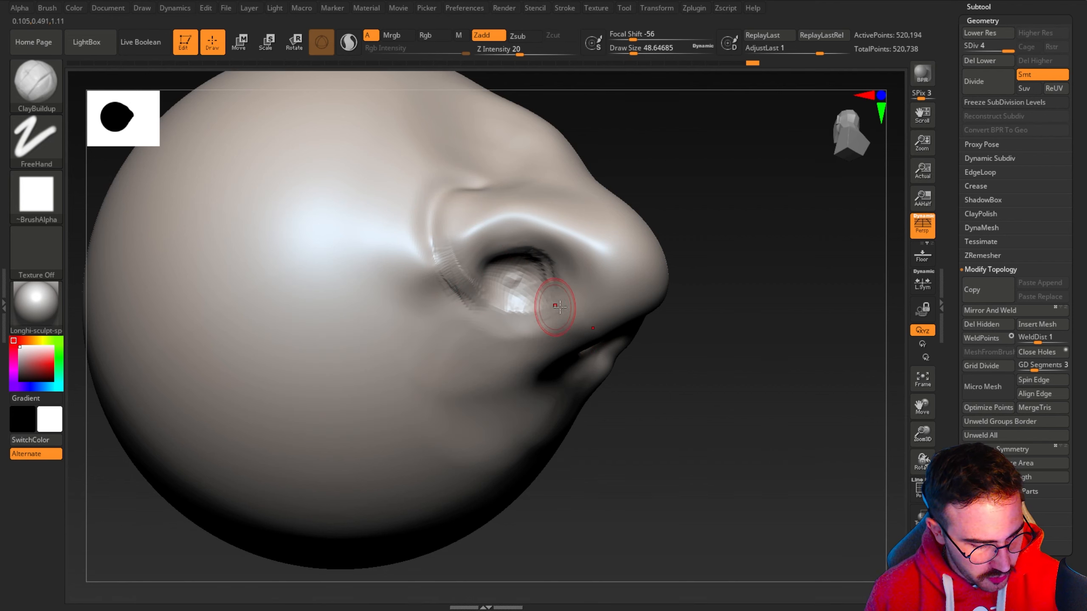
mouse_move(531, 255)
left_mouse_down()
mouse_move(520, 250)
mouse_move(504, 275)
mouse_move(510, 252)
left_mouse_up()
mouse_move(655, 460)
left_mouse_down()
mouse_move(667, 476)
mouse_move(648, 422)
left_mouse_up()
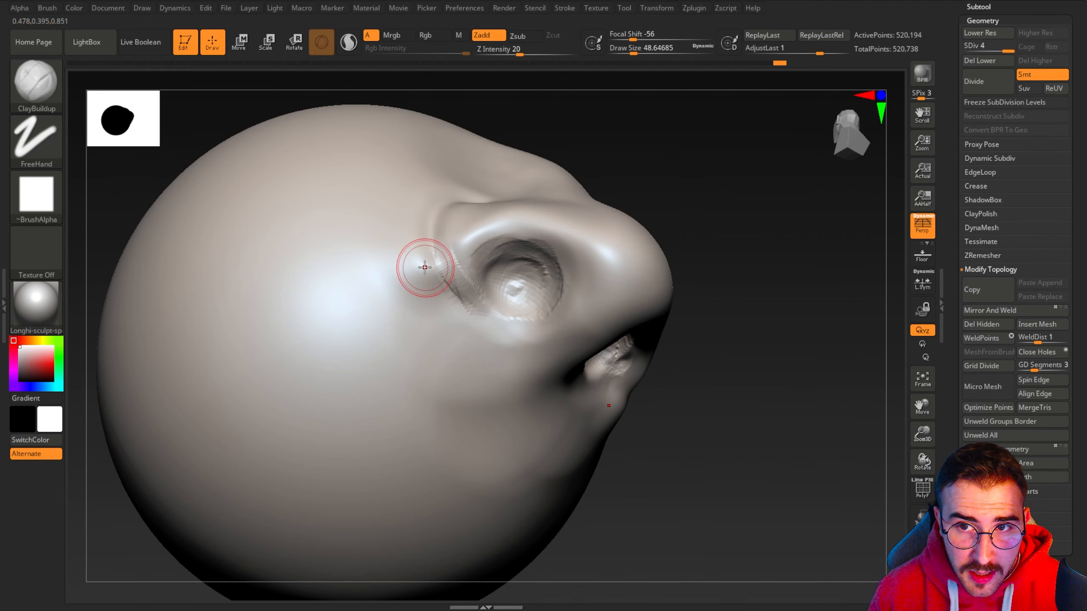
Step: Hollow out the nostril interior with subtractive ClayBuildup strokes and even out the cavity and its lower rim
mouse_move(511, 252)
left_mouse_down("alt")
mouse_move(540, 273)
mouse_move(530, 240)
left_mouse_up("alt")
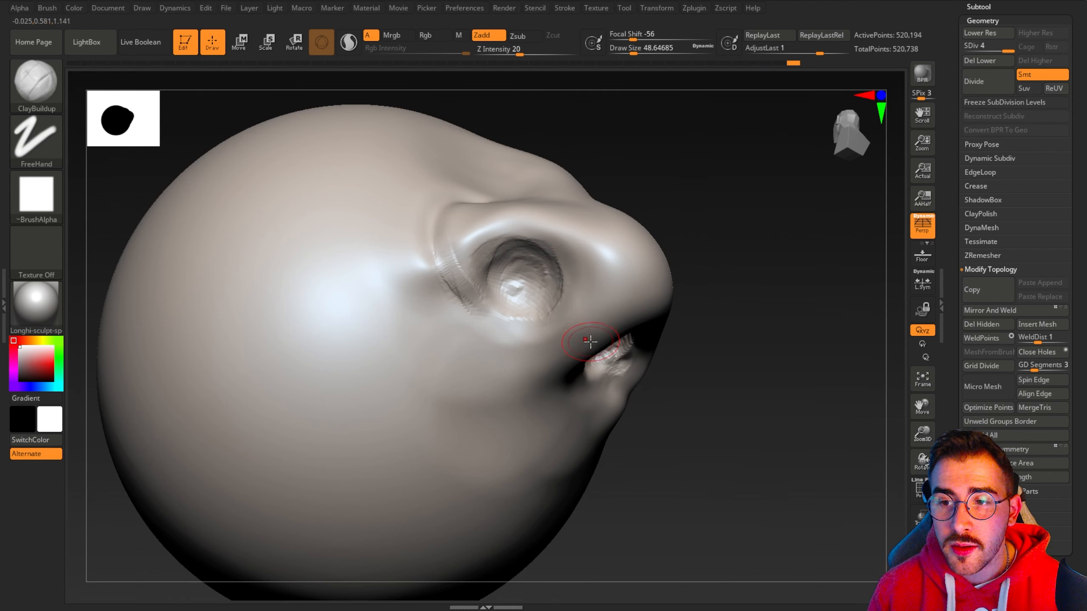
left_click_drag(488, 260, 518, 290, "alt")
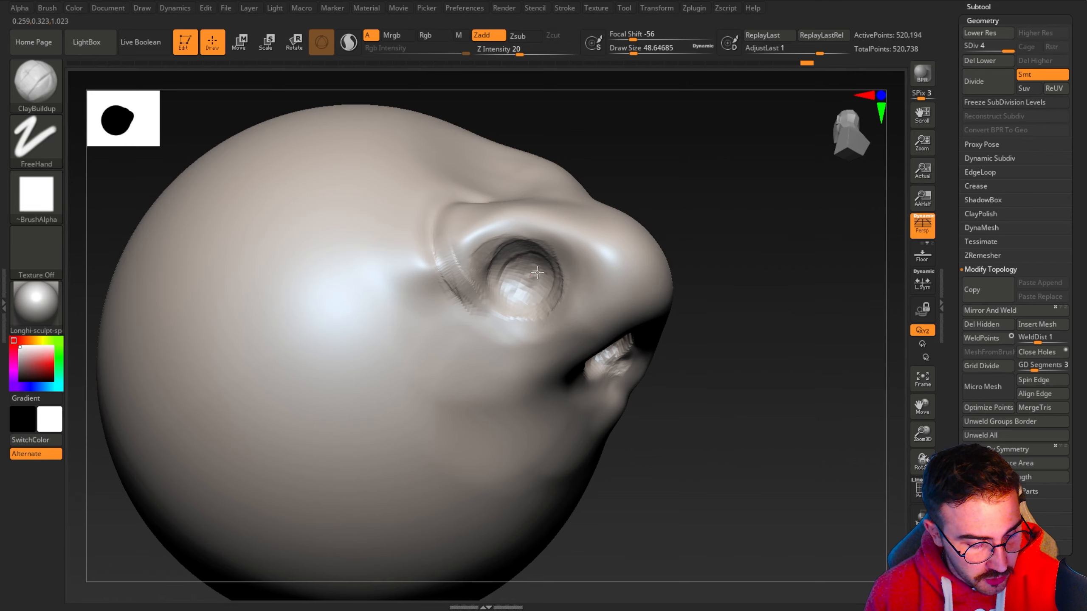
left_click_drag(548, 250, 477, 268, "alt")
mouse_move(538, 241)
left_mouse_down("alt")
mouse_move(485, 279)
mouse_move(539, 235)
left_mouse_up("alt")
left_click_drag(676, 483, 674, 513)
mouse_move(503, 305)
left_mouse_down()
mouse_move(450, 267)
mouse_move(534, 317)
mouse_move(483, 302)
mouse_move(568, 287)
left_mouse_up()
right_click_drag(561, 325, 589, 305)
mouse_move(393, 180)
right_mouse_down()
mouse_move(340, 190)
mouse_move(344, 214)
mouse_move(390, 237)
mouse_move(308, 214)
mouse_move(337, 242)
right_mouse_up()
right_click_drag(207, 130, 230, 223)
mouse_move(592, 471)
right_mouse_down()
mouse_move(577, 422)
mouse_move(520, 361)
mouse_move(456, 213)
right_mouse_up()
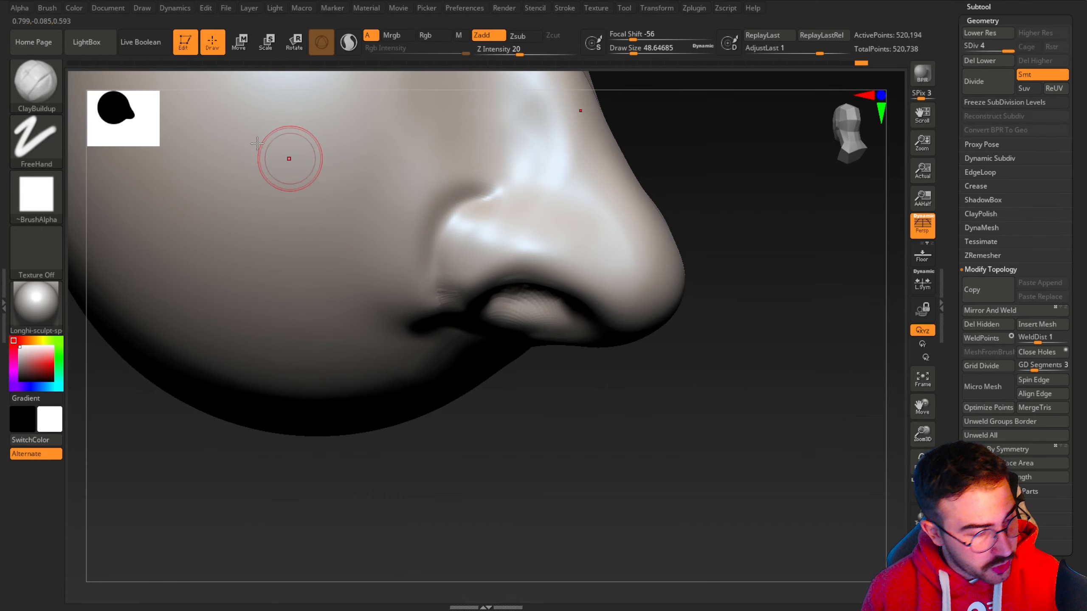
Step: Carve the crease along the upper edge of the nostril wing with DamStandard at a draw size of about 49, softening its front end
key("b")
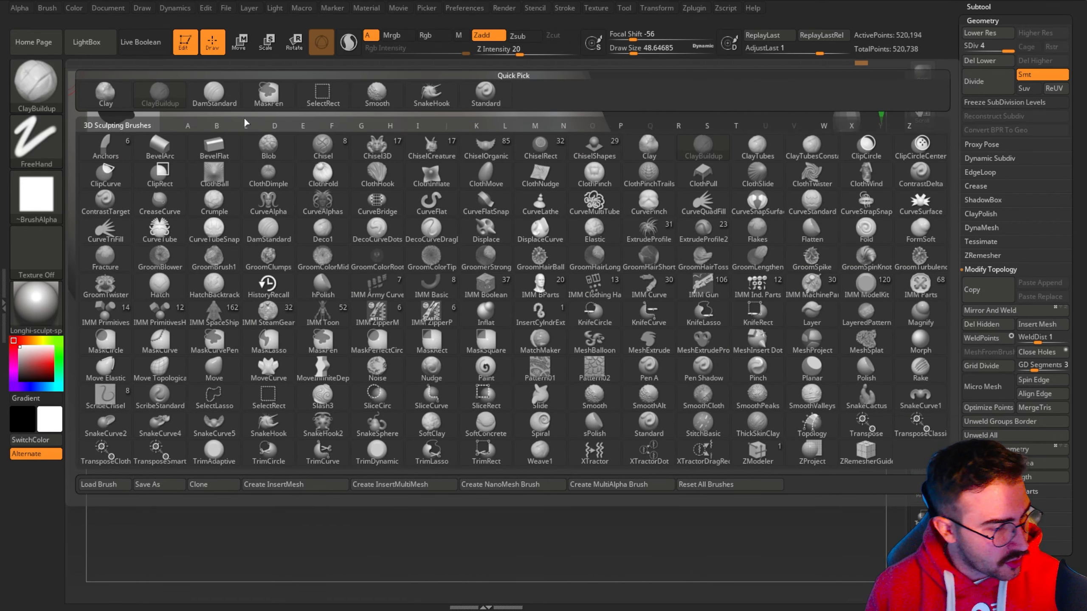
left_click(173, 91)
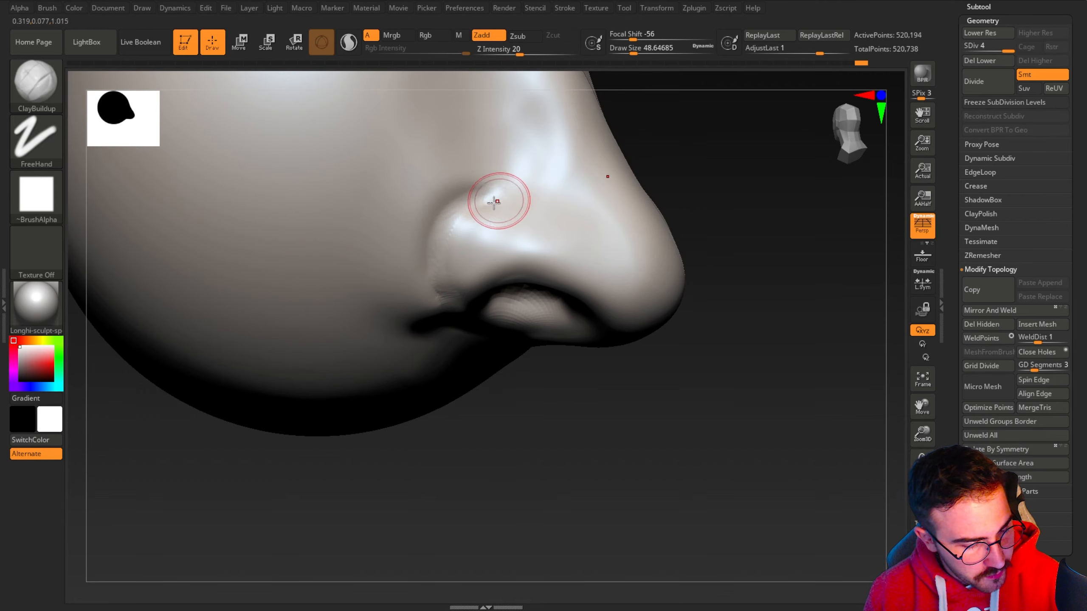
left_click(36, 82)
left_click(214, 93)
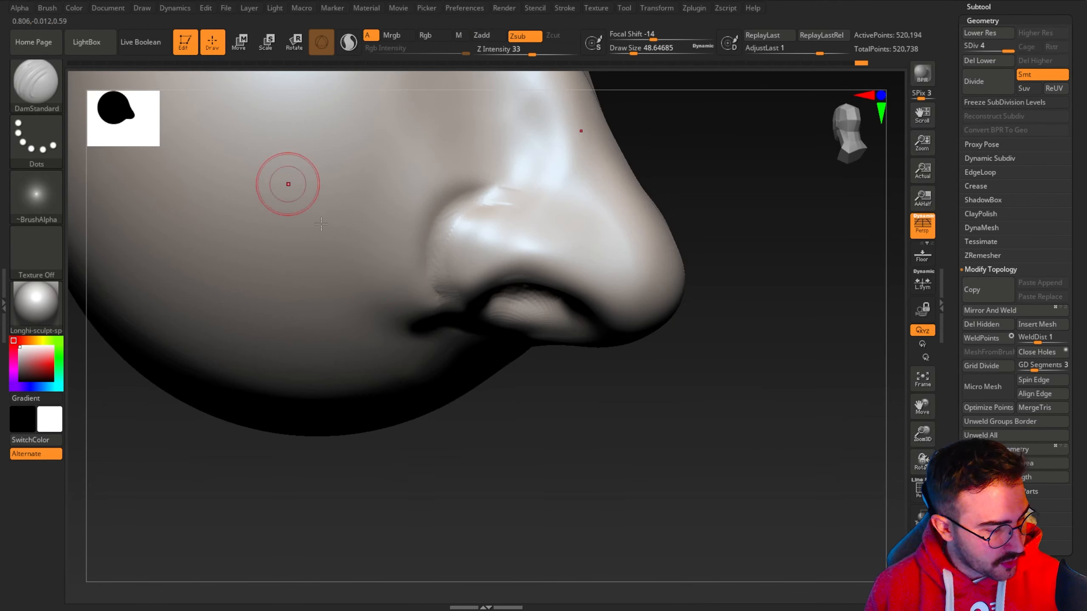
left_click_drag(455, 211, 443, 227)
left_click_drag(541, 208, 492, 195)
mouse_move(572, 220)
left_mouse_down()
mouse_move(499, 191)
mouse_move(459, 204)
left_mouse_up()
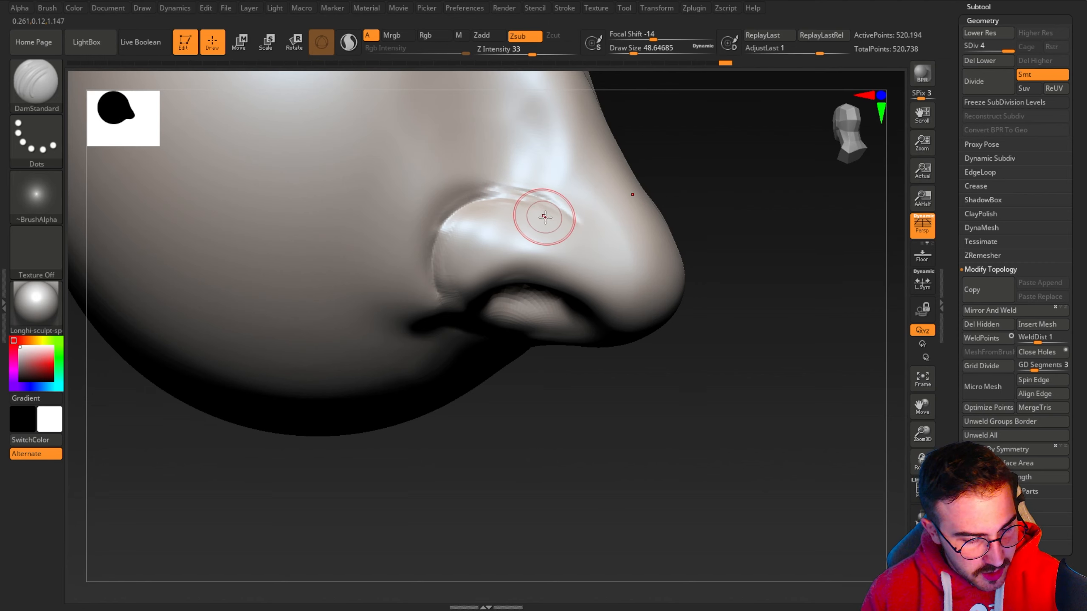
left_click_drag(566, 217, 540, 199, "shift")
Step: Deepen the crease over the top of the nostril wing with more DamStandard strokes and smooth the transition around it
left_click_drag(593, 457, 601, 544, "alt")
left_click_drag(594, 317, 521, 281)
left_click_drag(534, 286, 509, 287)
mouse_move(576, 290)
left_mouse_down()
mouse_move(494, 290)
mouse_move(573, 302)
left_mouse_up()
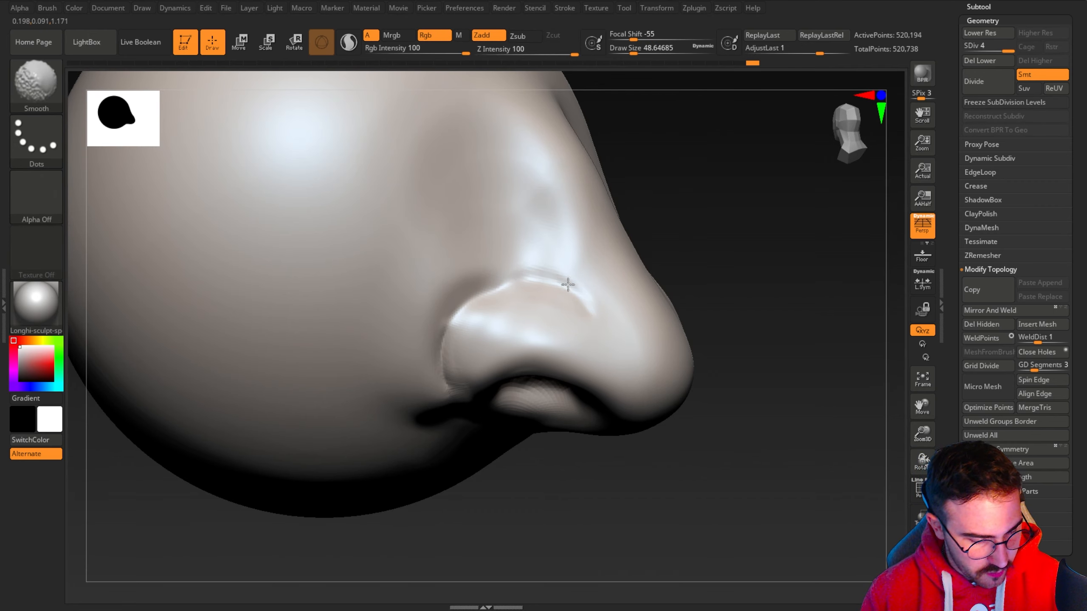
left_click_drag(568, 499, 511, 506)
left_click_drag(503, 310, 547, 300, "shift")
Step: Switch to SnakeHook and adjust the outline of the nostril wing from the front
mouse_move(676, 492)
left_mouse_down()
mouse_move(615, 497)
mouse_move(303, 315)
mouse_move(254, 269)
mouse_move(196, 290)
left_mouse_up()
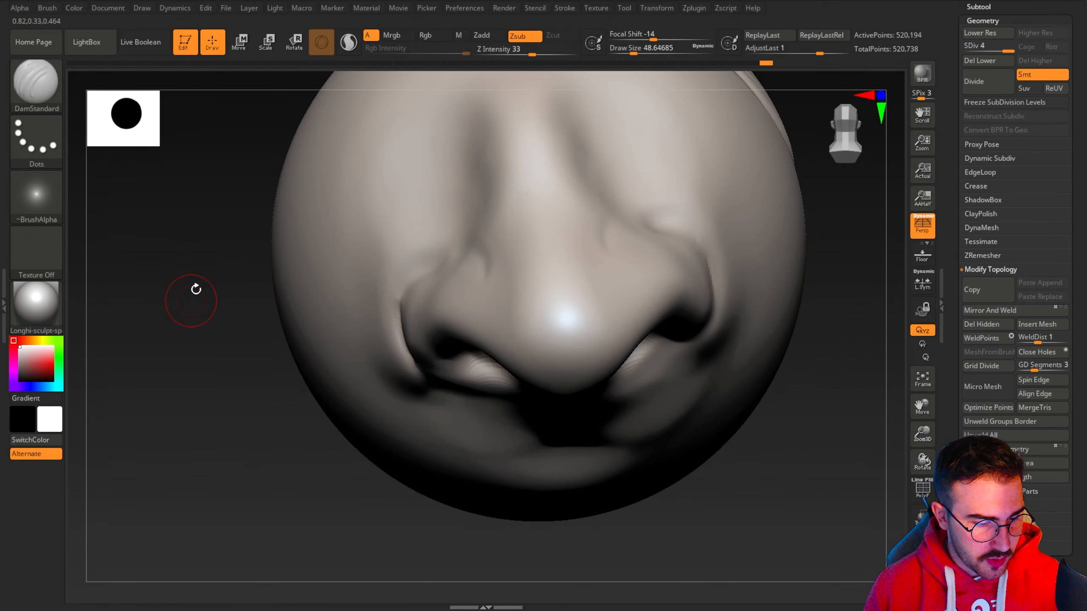
key("space")
left_click_drag(355, 253, 380, 254)
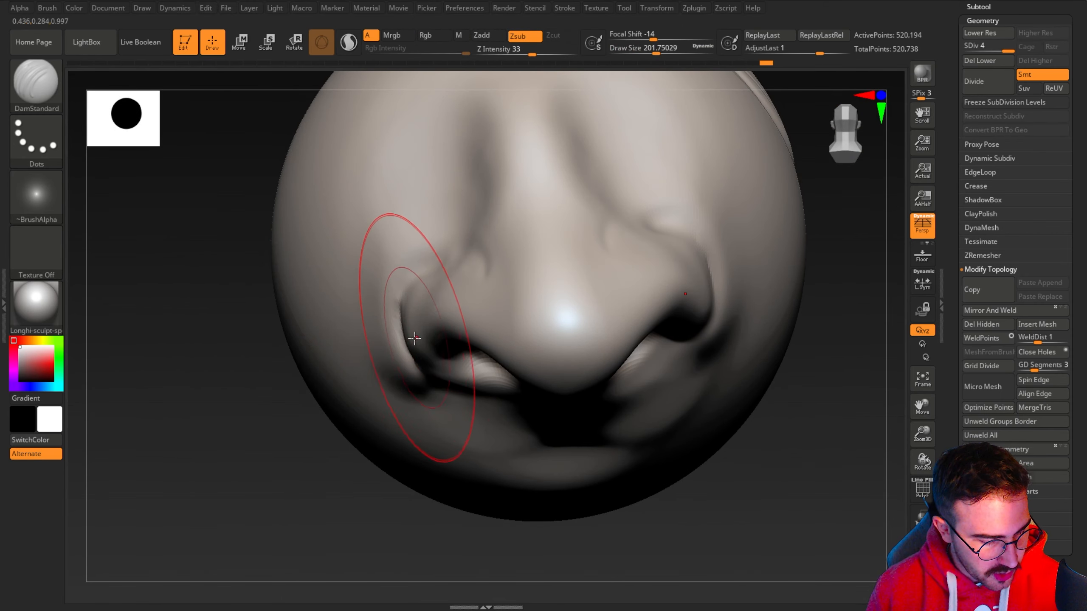
key("space")
left_click_drag(414, 337, 412, 336)
left_click(36, 81)
left_click(431, 95)
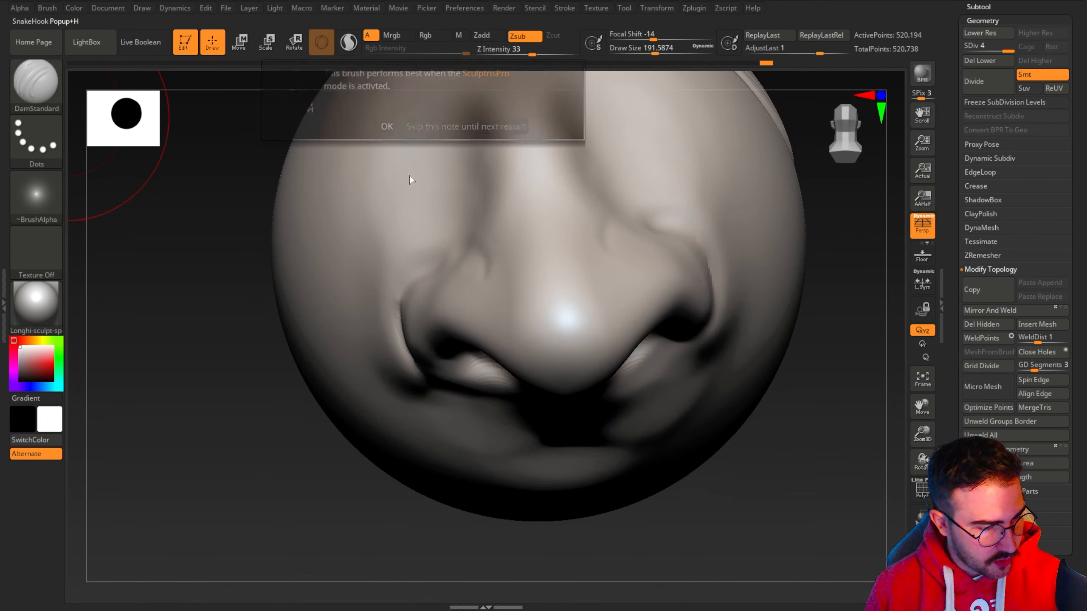
left_click(391, 128)
left_click_drag(407, 321, 458, 334)
mouse_move(447, 289)
left_mouse_down()
mouse_move(483, 286)
mouse_move(439, 330)
left_mouse_up()
Step: Refine the nostril wings from several angles with SnakeHook at a draw size of about 108 and smooth the surface beside the wing
left_click_drag(109, 240, 193, 227)
mouse_move(643, 456)
left_mouse_down("alt")
mouse_move(662, 458)
mouse_move(641, 490)
mouse_move(582, 461)
left_mouse_up("alt")
mouse_move(233, 262)
left_mouse_down()
mouse_move(206, 248)
mouse_move(245, 234)
left_mouse_up()
key("space")
mouse_move(555, 318)
left_mouse_down()
mouse_move(546, 317)
mouse_move(554, 309)
mouse_move(569, 324)
left_mouse_up()
left_click_drag(233, 252, 309, 259)
left_click_drag(416, 357, 424, 367)
left_click_drag(156, 259, 245, 268)
left_click_drag(428, 301, 356, 291, "shift")
left_click_drag(133, 257, 160, 255)
left_click_drag(496, 396, 520, 395, "alt")
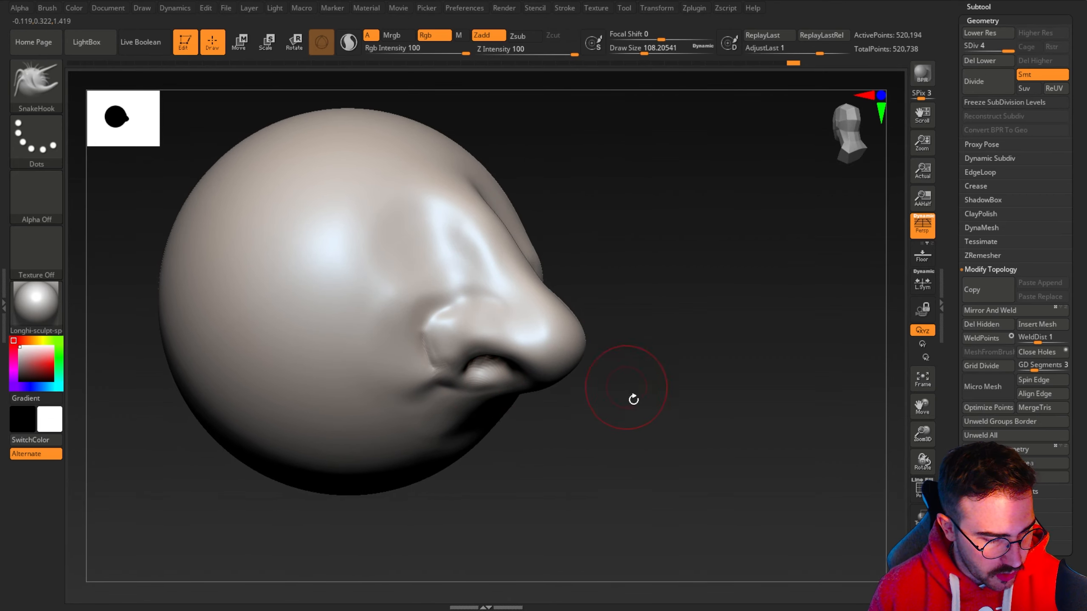
Step: Stretch the surface around the nostril opening with SnakeHook at a draw size of about 145, then undo the deformation
left_click_drag(629, 391, 572, 420)
mouse_move(223, 245)
left_mouse_down()
mouse_move(235, 260)
mouse_move(282, 244)
left_mouse_up()
left_click_drag(513, 401, 456, 377, "alt")
key("space")
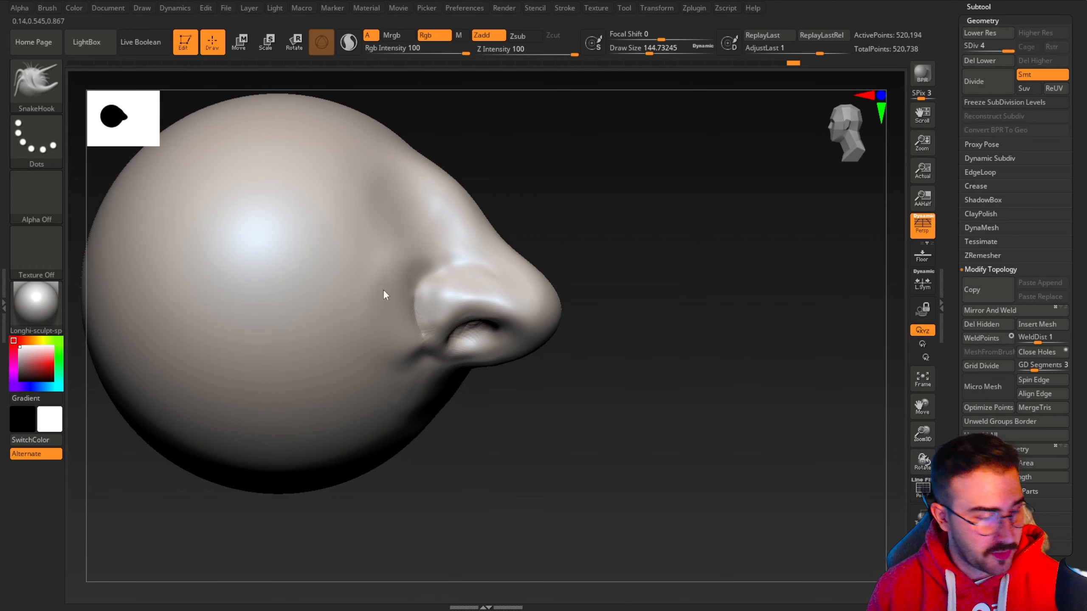
left_click(43, 81)
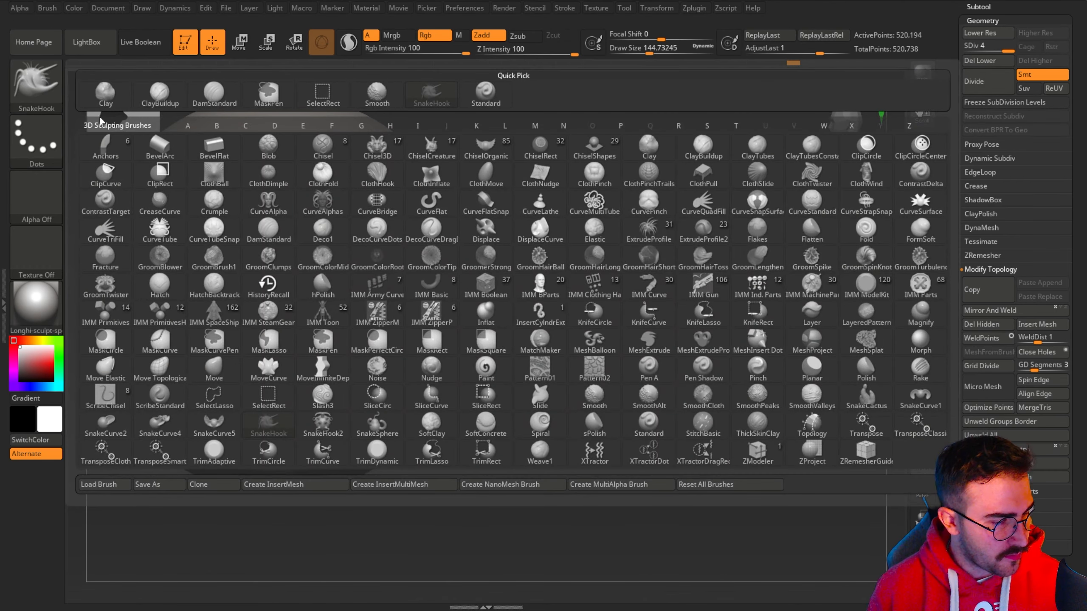
key("space")
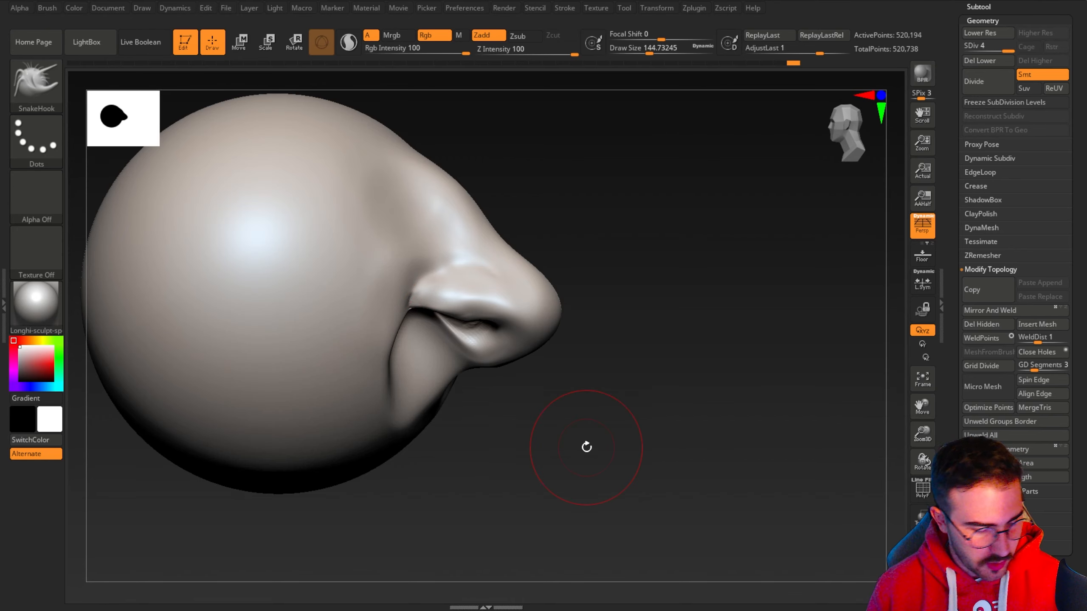
mouse_move(612, 409)
left_mouse_down()
mouse_move(561, 444)
mouse_move(642, 449)
mouse_move(634, 463)
left_mouse_up()
left_click_drag(186, 177, 211, 220, "alt")
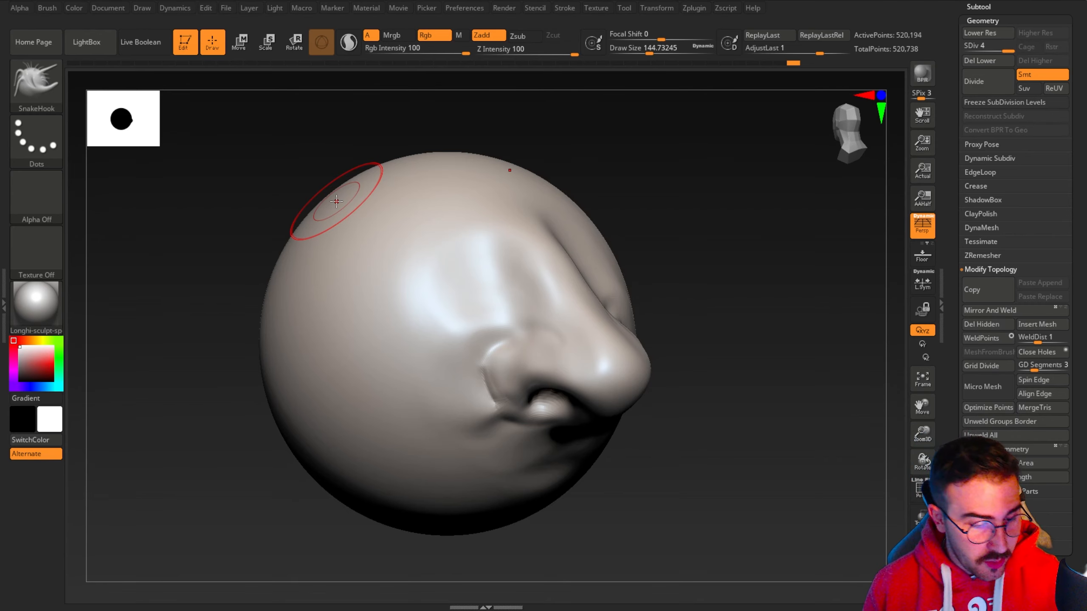
Step: Switch to the Move brush and bring the nose into profile
left_click(37, 83)
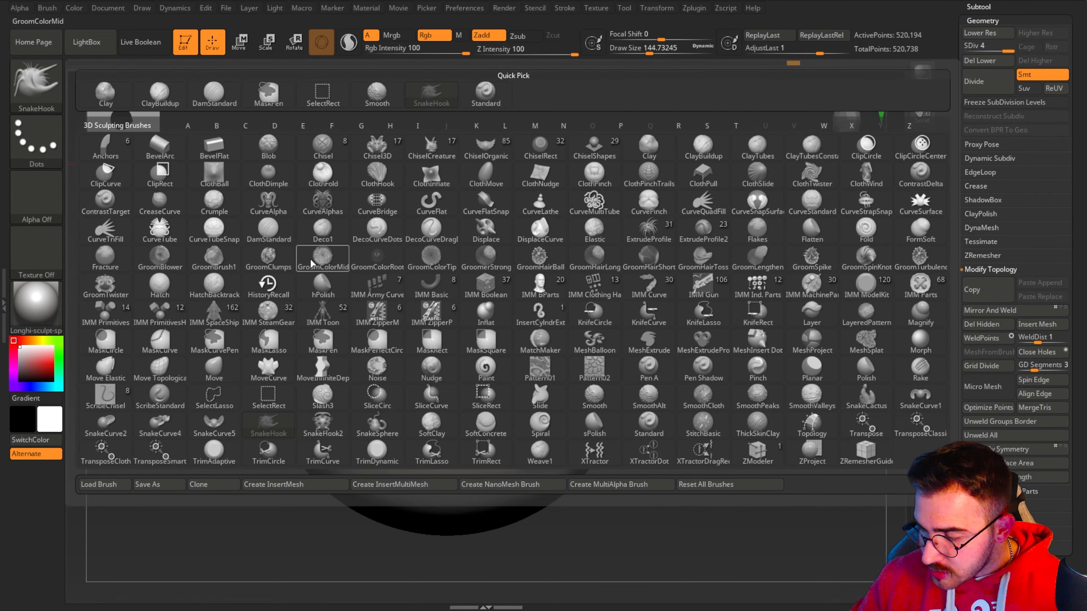
key("m")
left_click(214, 366)
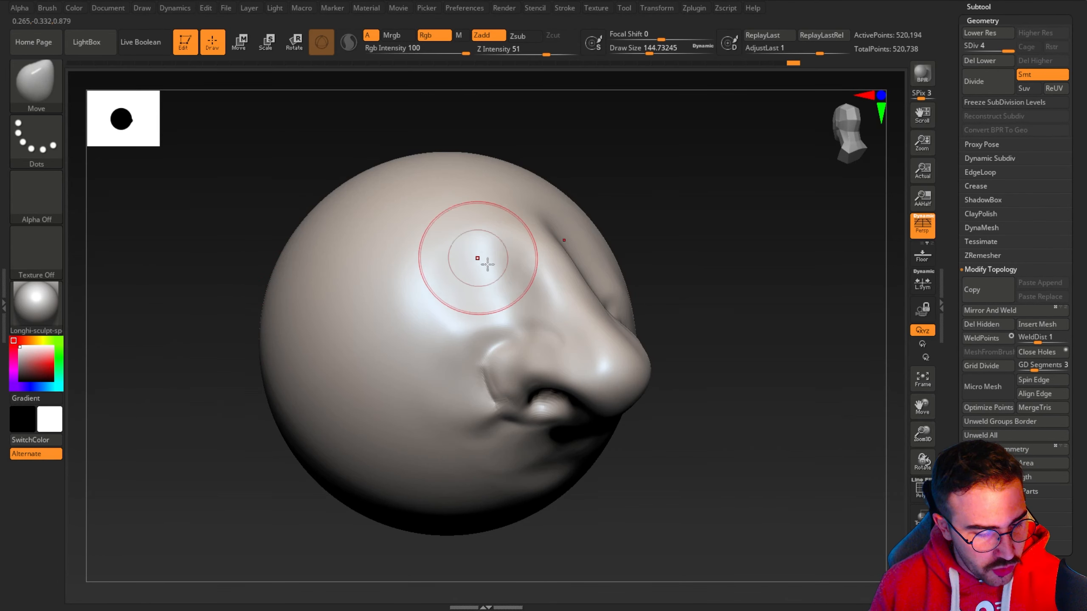
mouse_move(242, 174)
left_mouse_down()
mouse_move(592, 473)
mouse_move(621, 434)
mouse_move(605, 310)
mouse_move(473, 213)
mouse_move(558, 352)
mouse_move(558, 427)
left_mouse_up()
Step: Pull two long spikes out of the nose tip with SnakeHook at a draw size of about 197, then undo them
left_click(36, 84)
left_click(476, 104)
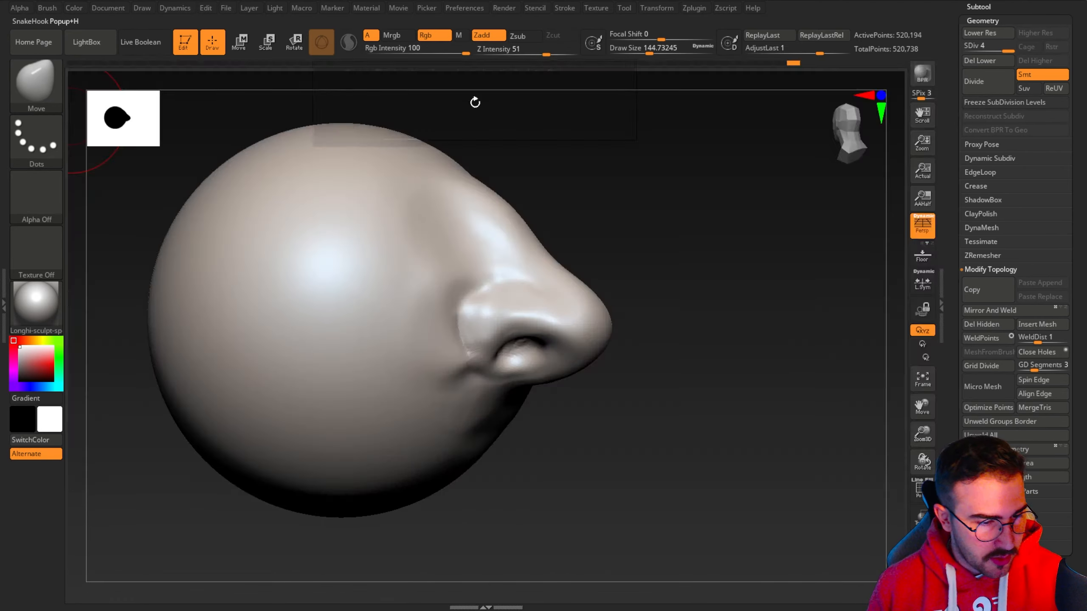
left_click(436, 127)
mouse_move(642, 376)
left_mouse_down()
mouse_move(492, 447)
mouse_move(316, 371)
mouse_move(315, 361)
left_mouse_up()
key("space")
left_click_drag(407, 320, 90, 315)
left_click_drag(255, 408, 410, 464)
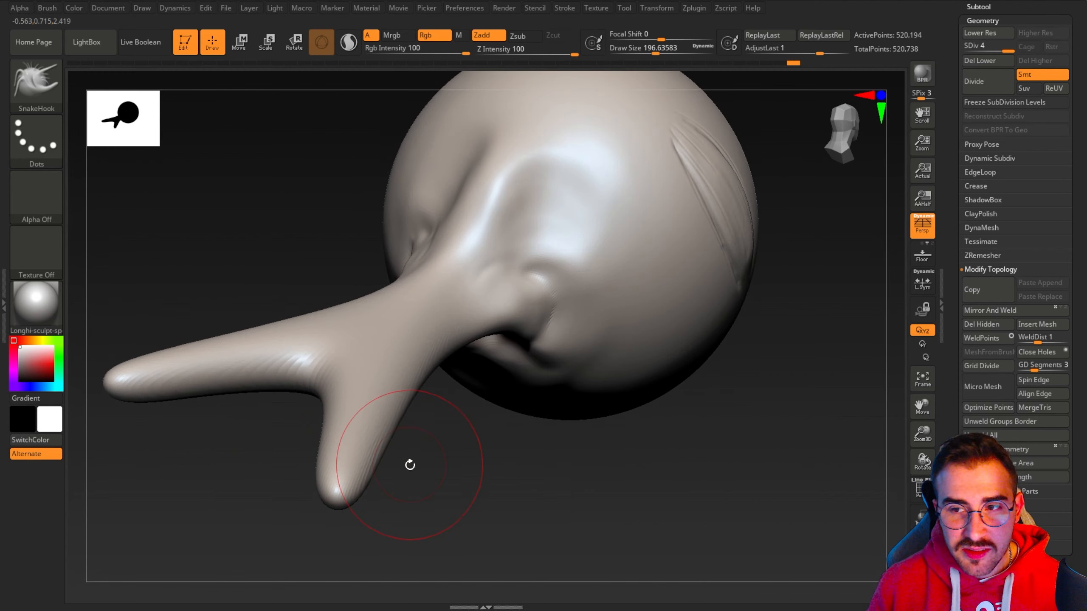
mouse_move(502, 477)
left_mouse_down()
mouse_move(456, 516)
mouse_move(438, 441)
left_mouse_up()
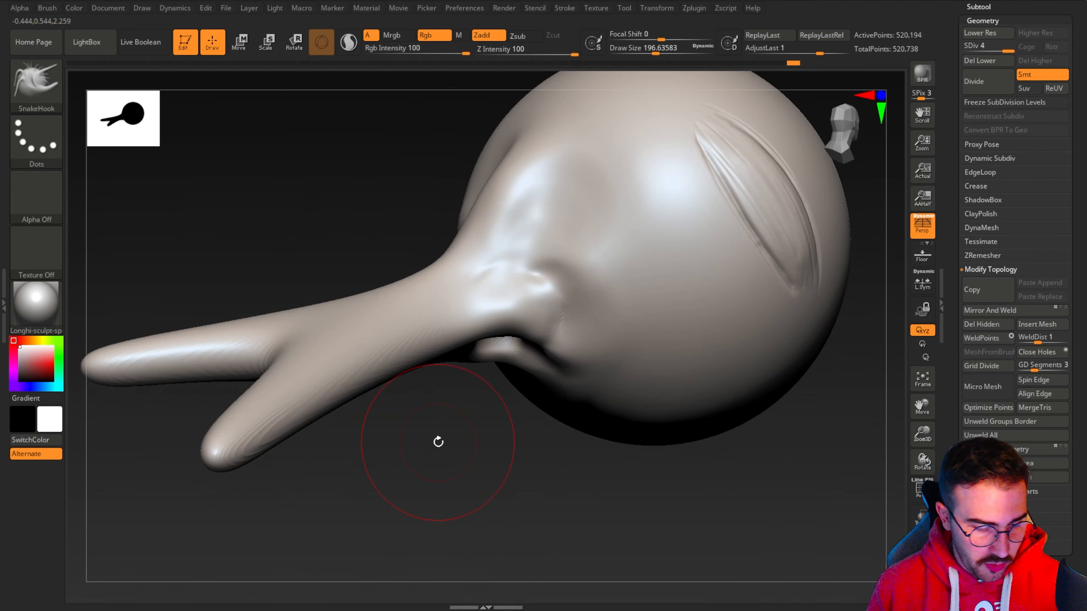
key("ctrl+z")
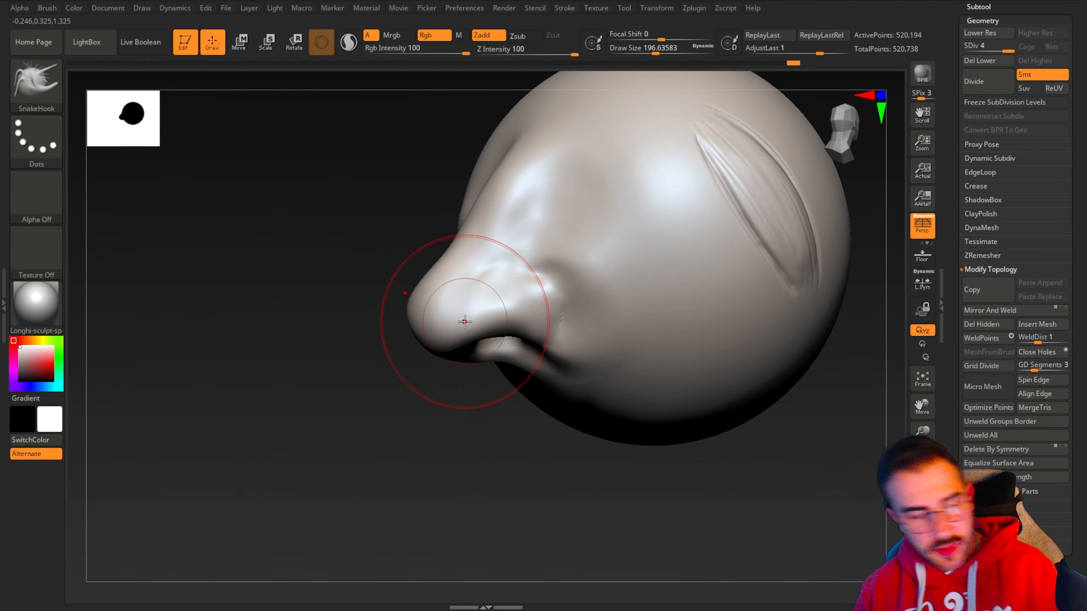
Step: Select the Move brush again and try pulling the nose tip with it for comparison with SnakeHook
left_click(60, 91)
left_click(326, 94)
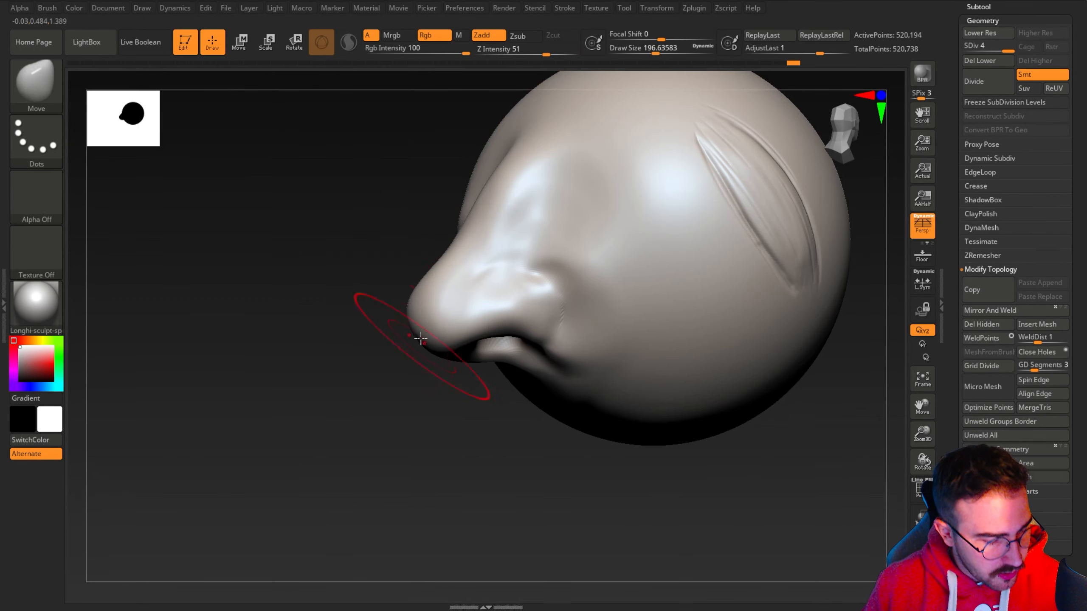
mouse_move(397, 320)
left_mouse_down()
mouse_move(315, 320)
mouse_move(363, 347)
mouse_move(266, 389)
mouse_move(397, 335)
mouse_move(206, 432)
mouse_move(381, 359)
mouse_move(291, 418)
mouse_move(497, 292)
left_mouse_up()
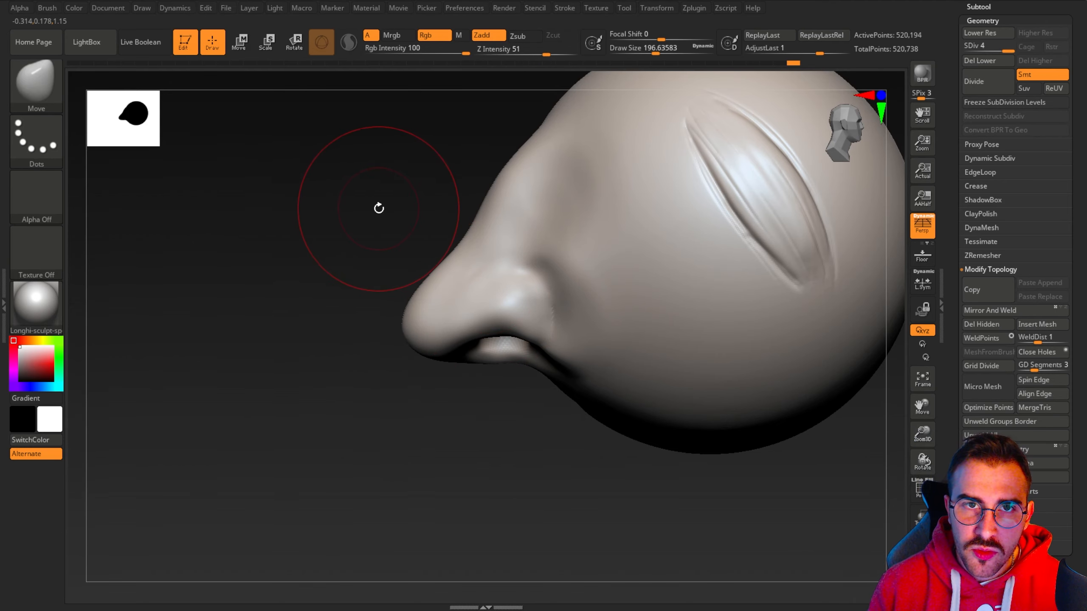
Step: Reshape the nose tip in profile with the Move brush at a draw size of about 145
mouse_move(417, 220)
left_mouse_down()
mouse_move(316, 260)
mouse_move(301, 235)
mouse_move(351, 228)
left_mouse_up()
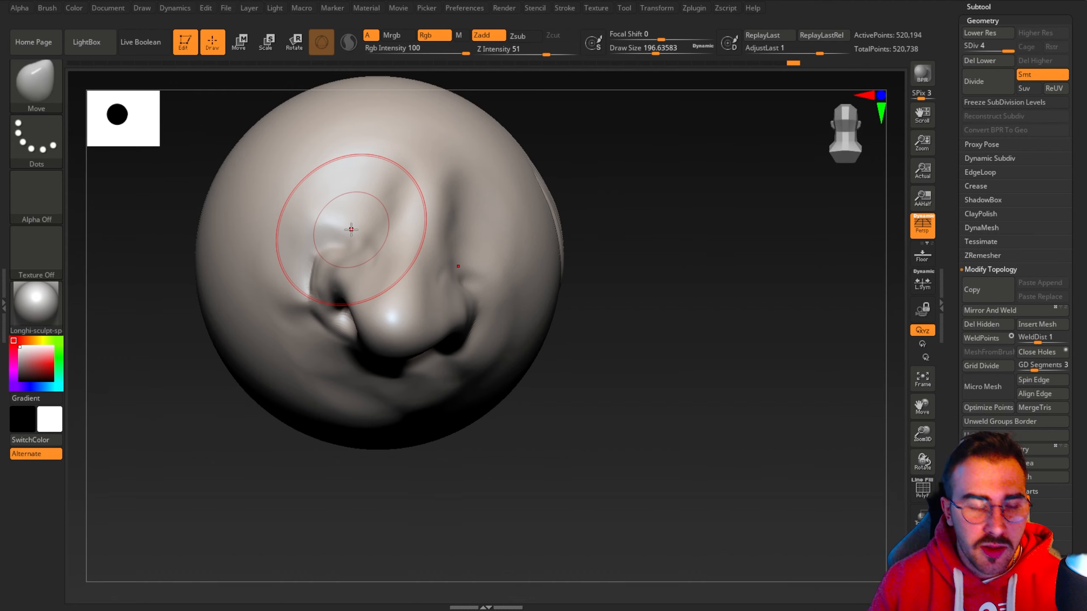
left_click_drag(167, 203, 223, 235)
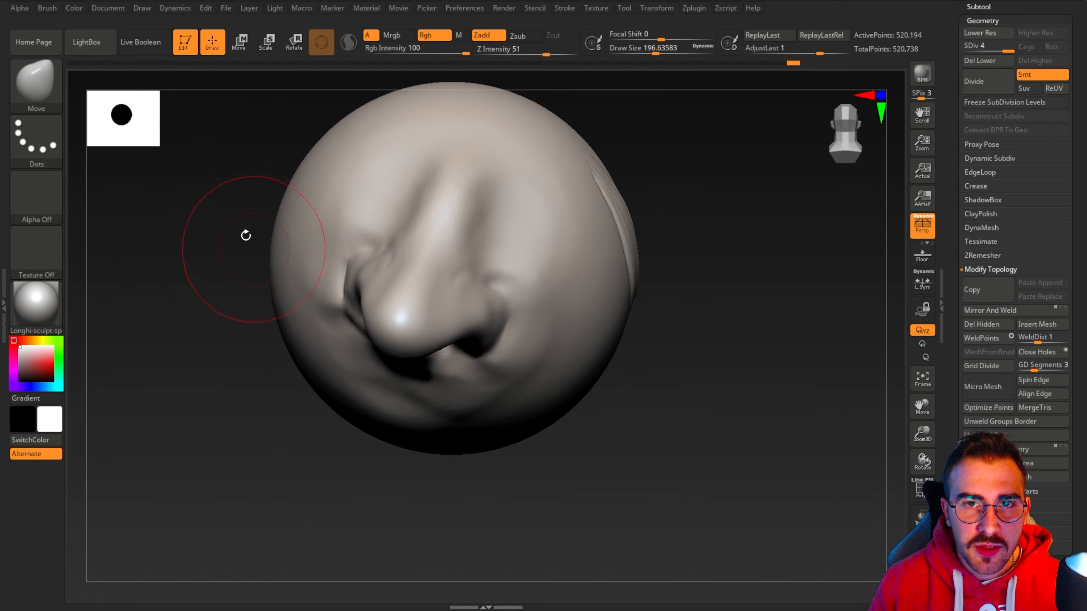
mouse_move(186, 203)
left_mouse_down()
mouse_move(281, 243)
mouse_move(279, 162)
mouse_move(211, 182)
left_mouse_up()
mouse_move(573, 432)
left_mouse_down("alt")
mouse_move(578, 451)
mouse_move(575, 423)
left_mouse_up("alt")
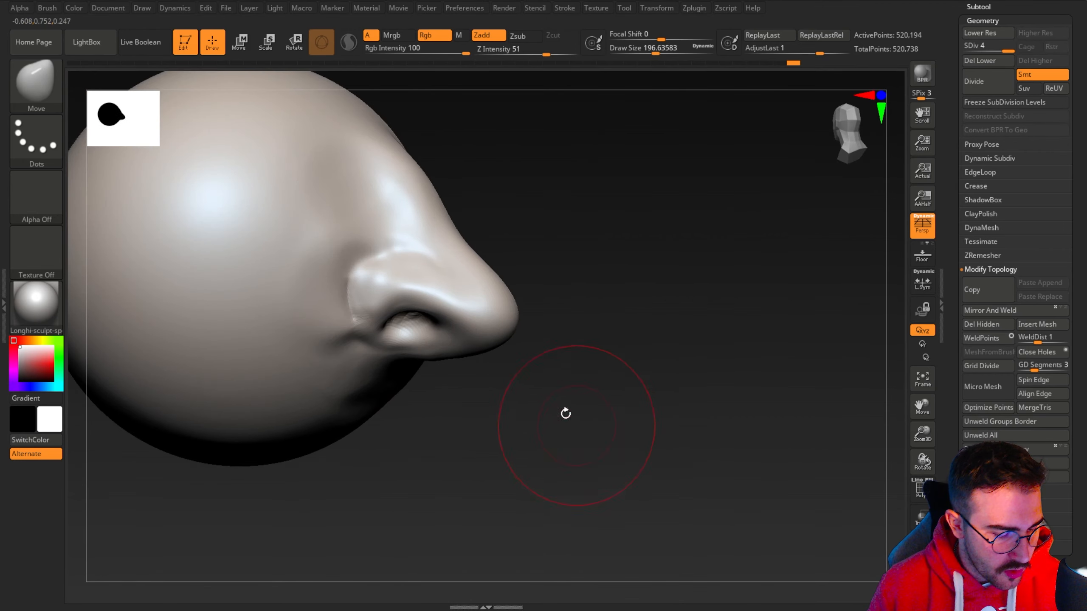
key("space")
left_click_drag(504, 325, 505, 316)
mouse_move(536, 407)
left_mouse_down()
mouse_move(519, 412)
mouse_move(446, 357)
left_mouse_up()
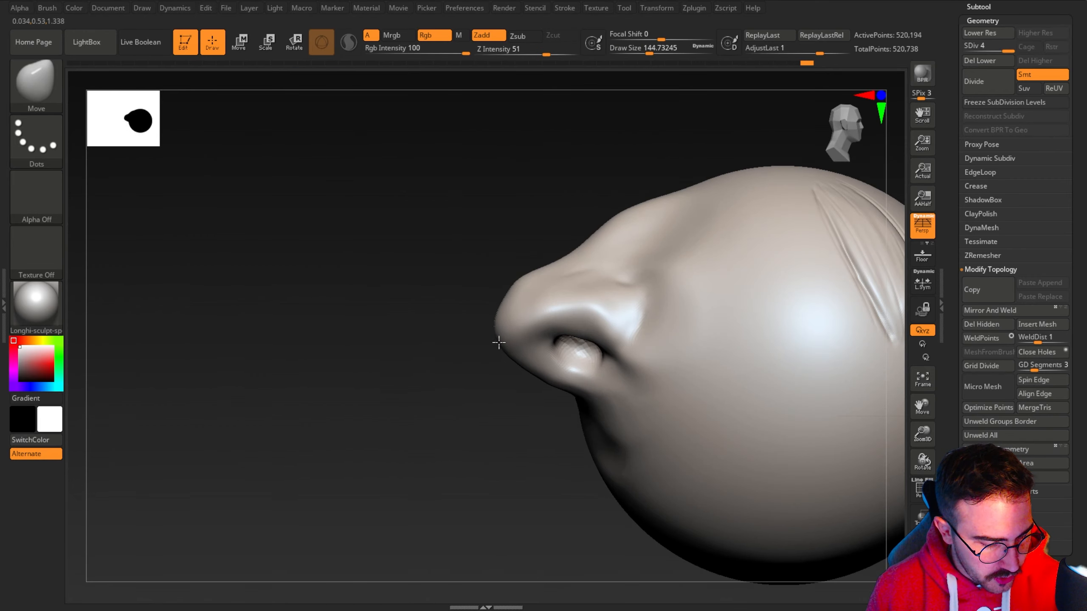
left_click_drag(480, 294, 310, 318)
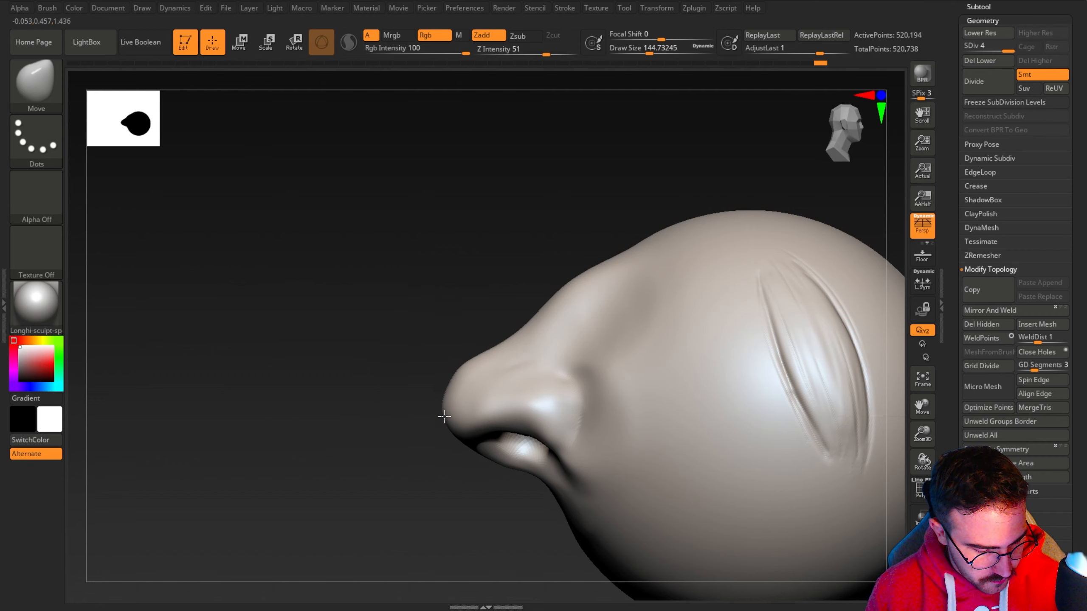
left_click_drag(356, 417, 382, 351)
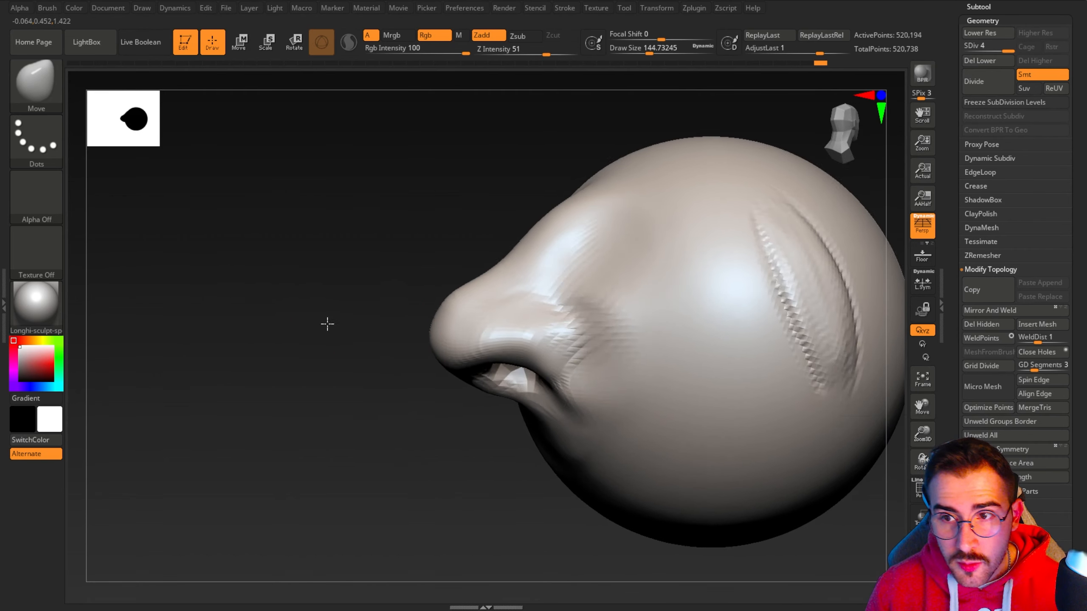
mouse_move(327, 323)
left_mouse_down()
mouse_move(271, 254)
mouse_move(207, 271)
mouse_move(413, 262)
left_mouse_up()
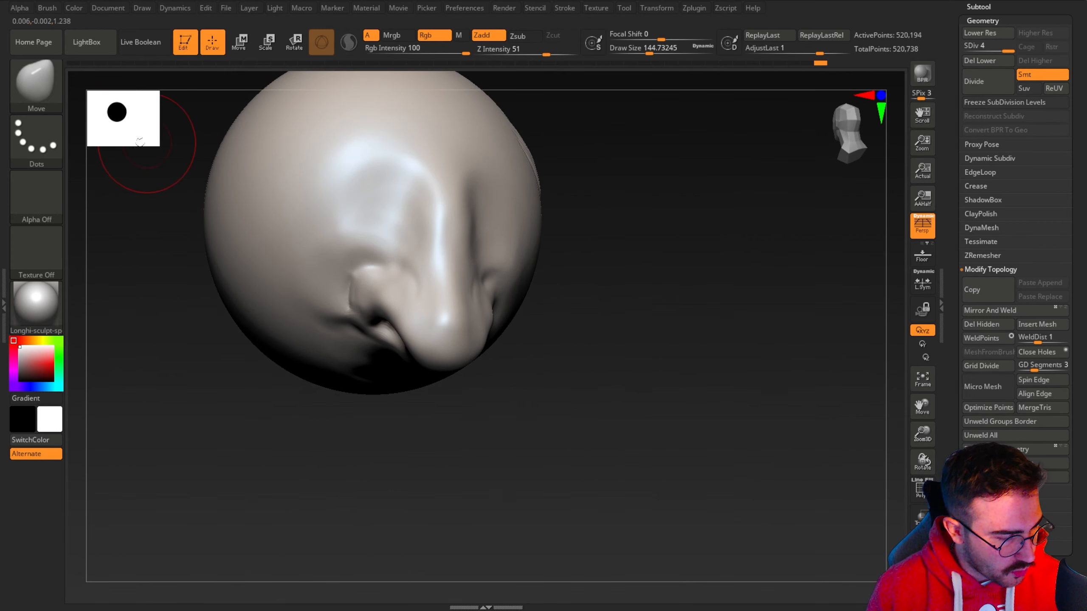
Step: Switch to the Standard brush at a draw size of about 49 and bring the side of the sphere into view
left_click(44, 82)
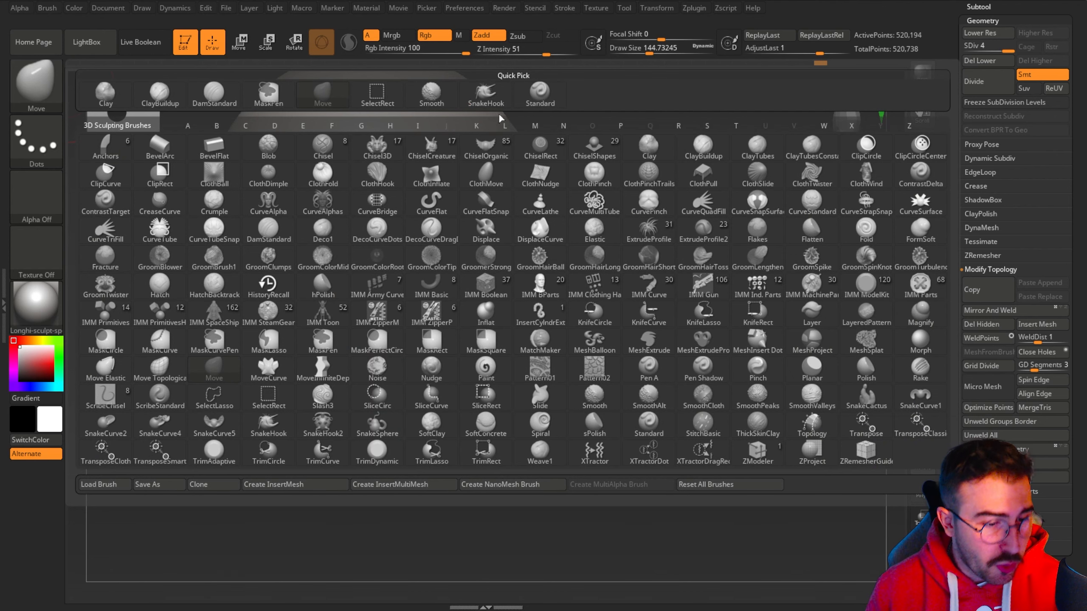
left_click(540, 95)
mouse_move(575, 432)
left_mouse_down()
mouse_move(221, 278)
mouse_move(234, 276)
left_mouse_up()
mouse_move(201, 169)
left_mouse_down("alt")
mouse_move(250, 236)
mouse_move(274, 233)
mouse_move(263, 232)
left_mouse_up("alt")
key("space")
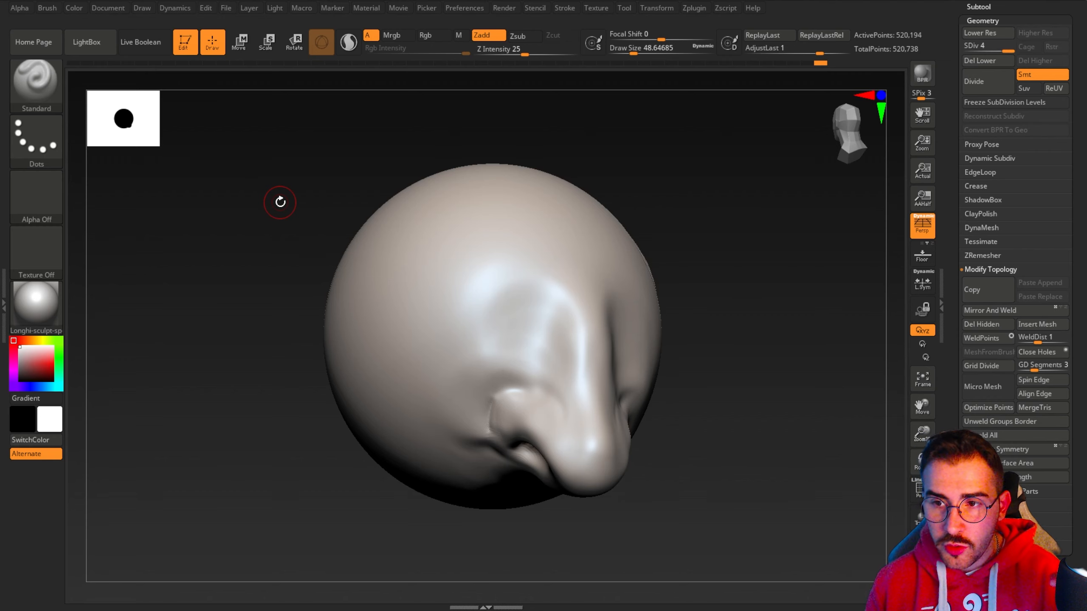
Step: Demonstrate the Standard brush with raised strokes on the side of the sphere, then undo them
left_click_drag(323, 173, 407, 272)
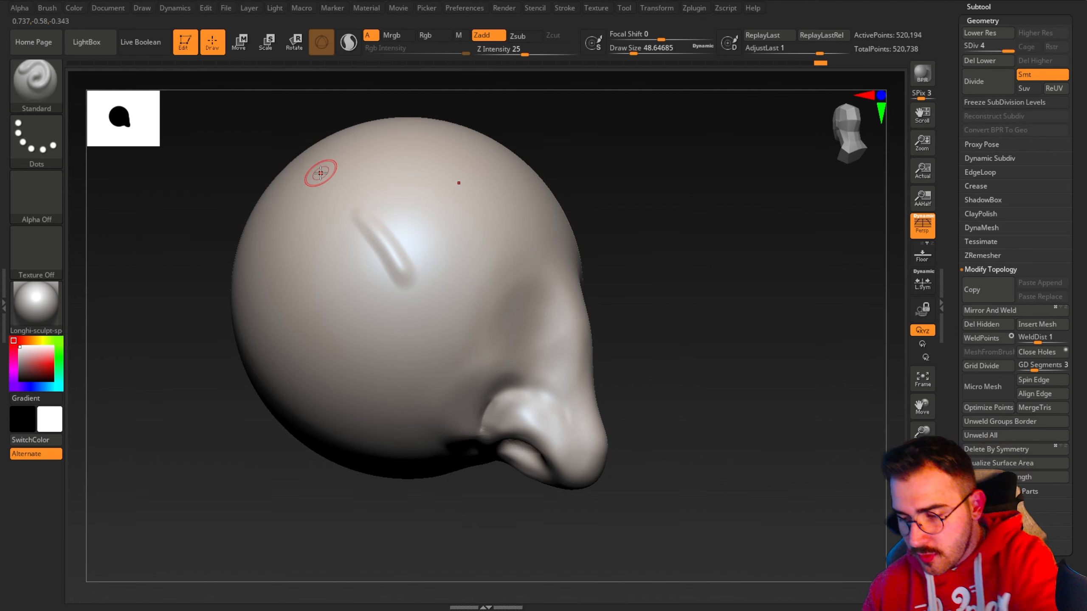
key("ctrl+z")
mouse_move(335, 182)
left_mouse_down()
mouse_move(387, 242)
mouse_move(400, 304)
left_mouse_up()
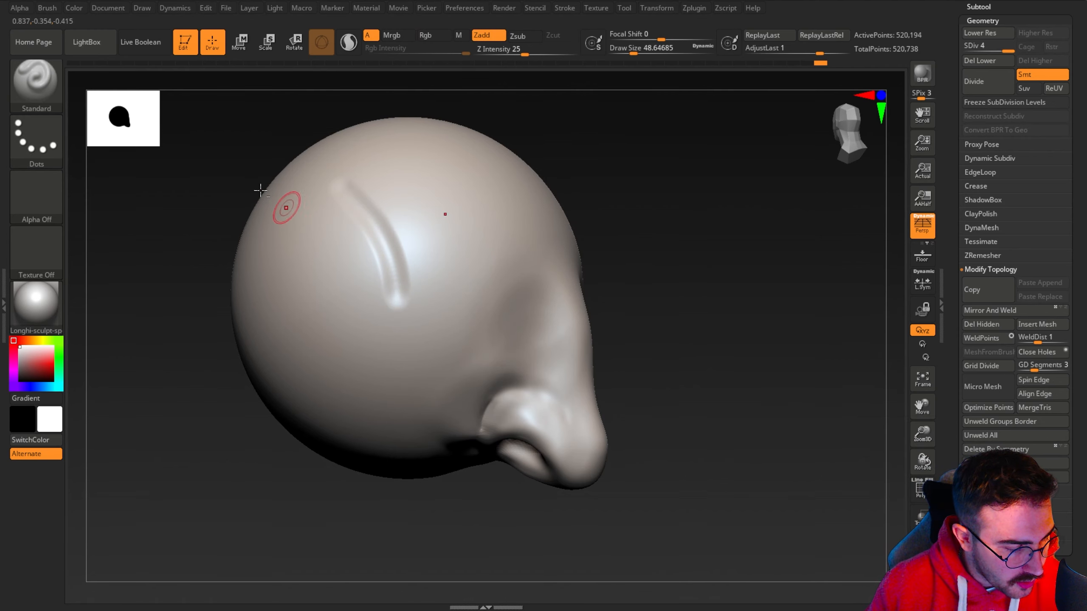
left_click_drag(223, 171, 259, 195)
left_click_drag(368, 186, 436, 283)
left_click_drag(197, 160, 163, 150)
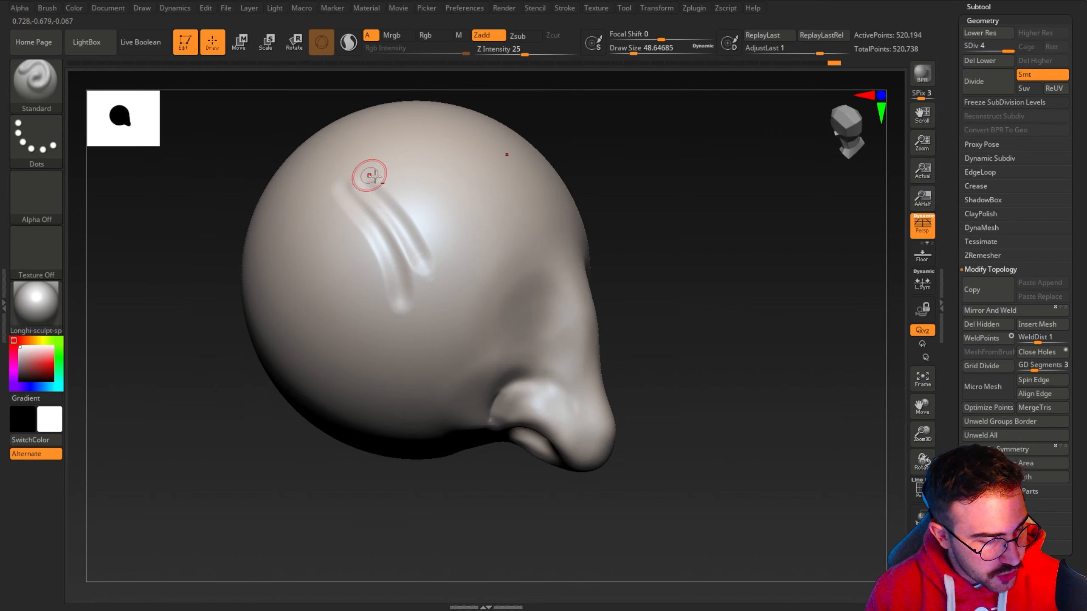
key("ctrl")
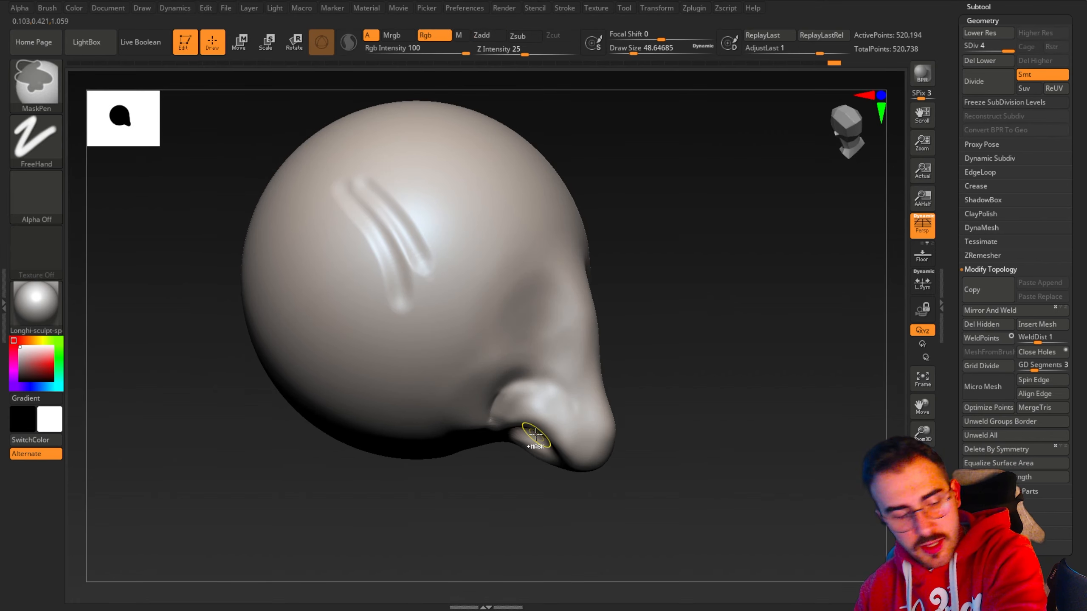
key("ctrl+z")
key("ctrl+z")
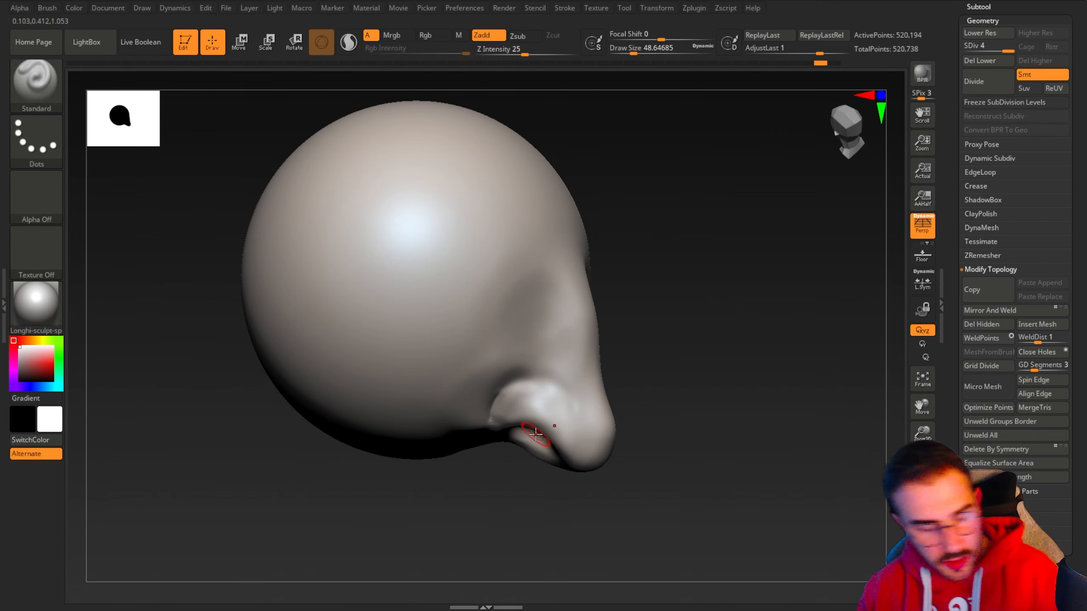
Step: Sculpt several parallel raised strokes on the side of the sphere with the Standard brush
left_click_drag(356, 197, 424, 295)
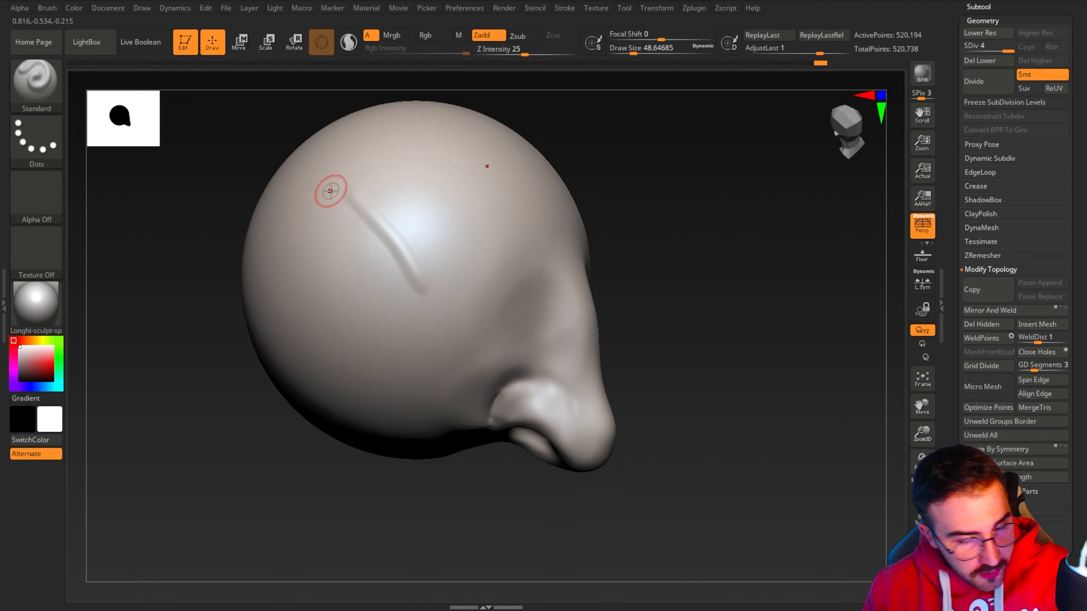
left_click_drag(240, 162, 259, 168)
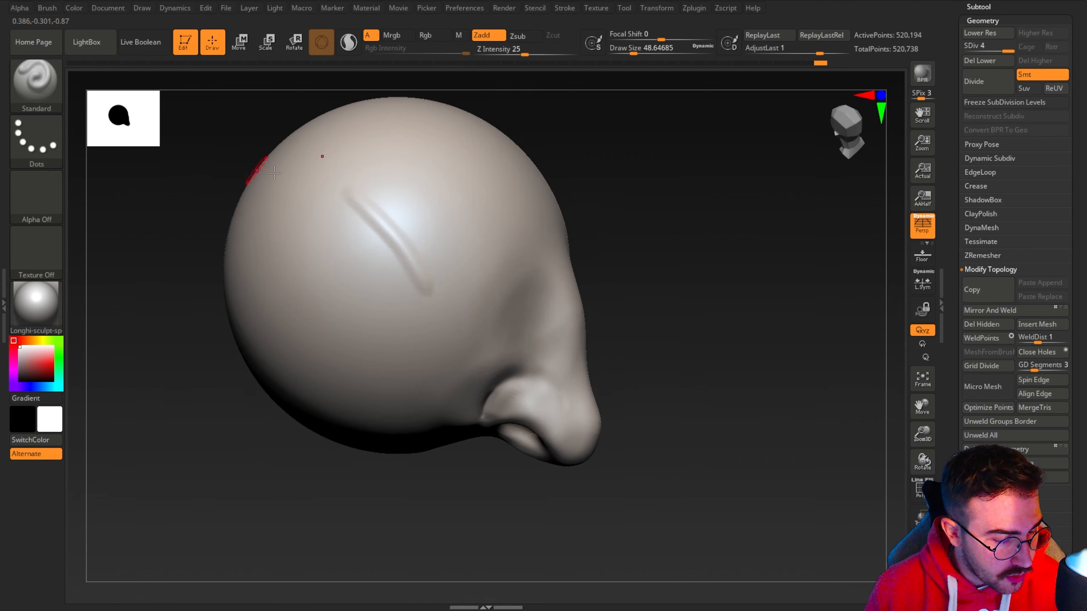
mouse_move(365, 192)
left_mouse_down()
mouse_move(428, 261)
mouse_move(403, 216)
mouse_move(444, 290)
left_mouse_up()
left_click_drag(355, 211, 408, 285)
left_click_drag(197, 276, 161, 261)
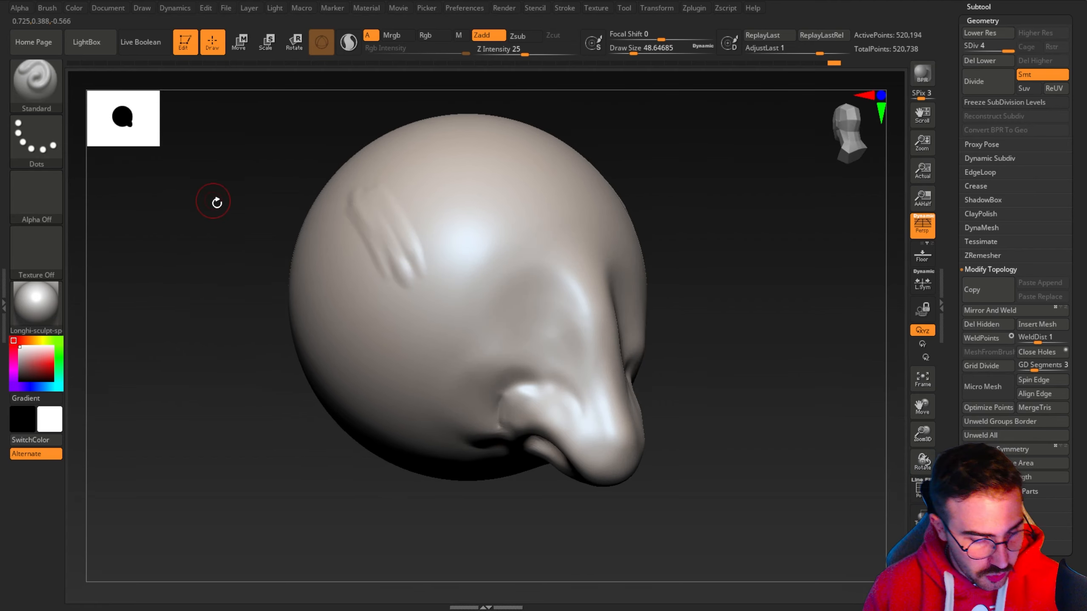
Step: Set the Standard brush's draw size to about 90 and add volume to the nostril wing
left_click_drag(214, 202, 209, 144)
mouse_move(189, 197)
left_mouse_down()
mouse_move(201, 250)
mouse_move(177, 182)
mouse_move(180, 193)
left_mouse_up()
key("space")
left_click_drag(508, 183, 518, 182)
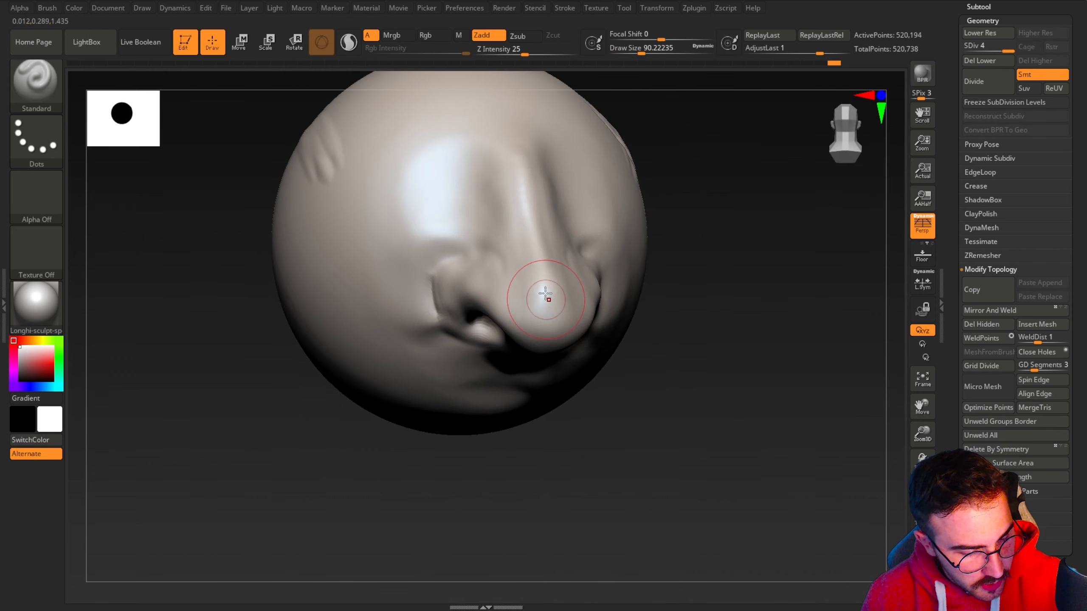
left_click_drag(188, 189, 248, 197)
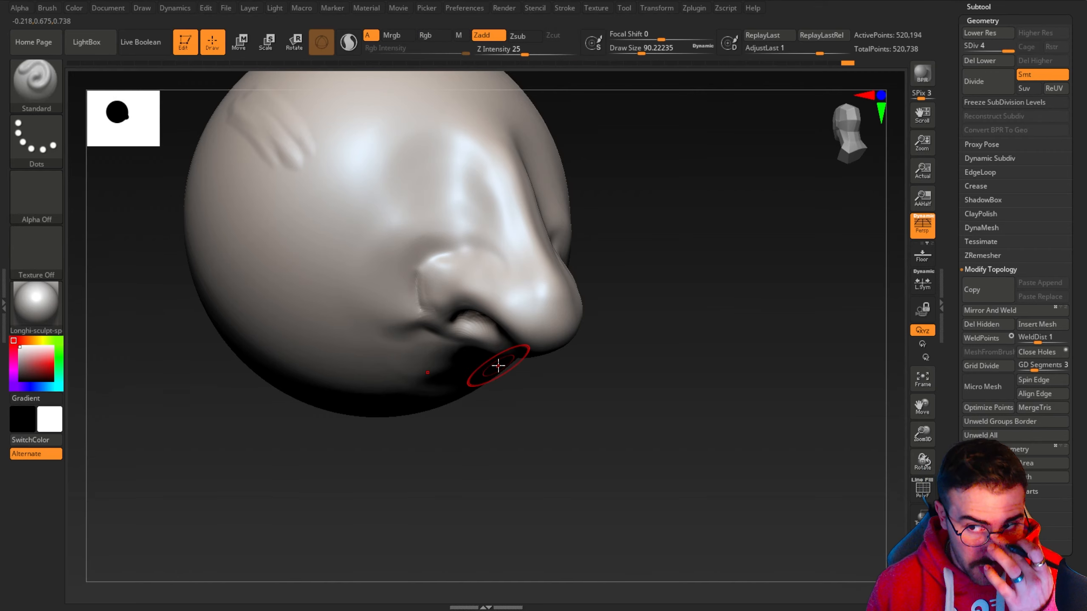
mouse_move(529, 413)
left_mouse_down()
mouse_move(539, 444)
mouse_move(533, 428)
left_mouse_up()
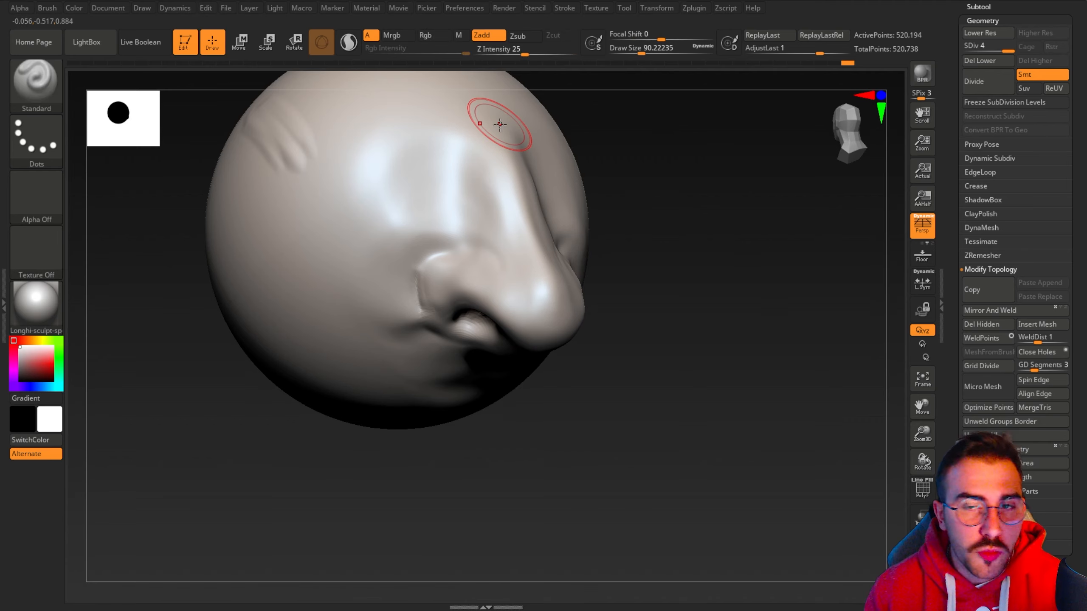
left_click_drag(553, 421, 564, 455, "alt")
mouse_move(482, 291)
left_mouse_down()
mouse_move(503, 306)
mouse_move(455, 336)
mouse_move(464, 301)
left_mouse_up()
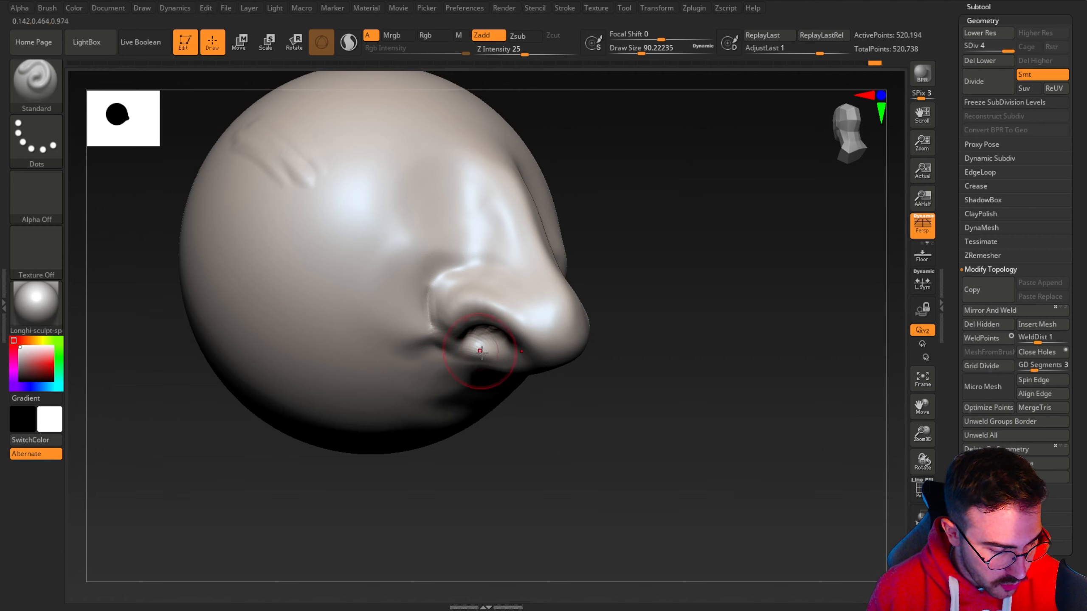
Step: Build up the nostril wing and the side of the nose with the Standard brush, smoothing the surface between strokes
left_click_drag(534, 436, 531, 383)
left_click_drag(511, 316, 531, 341)
left_click_drag(616, 461, 623, 512)
mouse_move(498, 307)
left_mouse_down("shift")
mouse_move(493, 279)
mouse_move(466, 286)
left_mouse_up("shift")
mouse_move(529, 438)
left_mouse_down()
mouse_move(573, 457)
mouse_move(555, 464)
left_mouse_up()
left_click_drag(454, 286, 458, 311)
Step: Raise the ridge along the nose bridge with Standard brush strokes starting at its upper end
mouse_move(634, 396)
left_mouse_down("alt")
mouse_move(635, 463)
mouse_move(610, 457)
left_mouse_up("alt")
left_click_drag(480, 208, 494, 279)
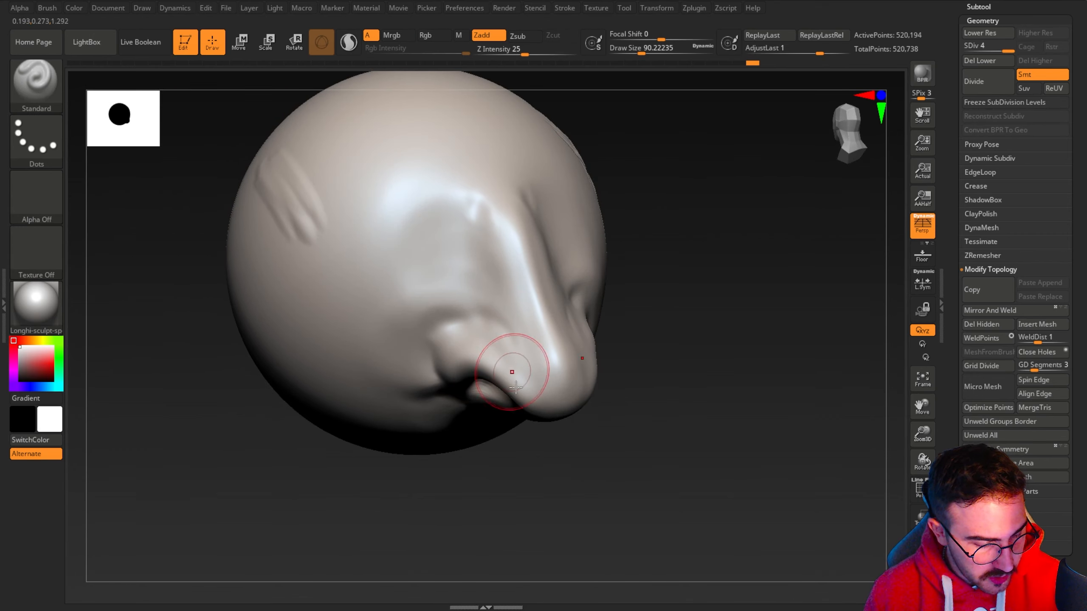
left_click_drag(701, 480, 580, 490)
left_click_drag(531, 202, 540, 257)
mouse_move(428, 377)
left_mouse_down()
mouse_move(342, 282)
mouse_move(308, 261)
left_mouse_up()
Step: Switch to the DamStandard brush, carve the crease around the nostril wing and smooth the surrounding surface
left_click(41, 92)
left_click(205, 101)
left_click_drag(565, 273, 566, 224)
left_click_drag(291, 193, 340, 211)
mouse_move(559, 275)
left_mouse_down()
mouse_move(548, 280)
mouse_move(562, 229)
mouse_move(535, 207)
left_mouse_up()
left_click_drag(246, 249, 291, 291)
left_click_drag(550, 239, 537, 227, "shift")
left_click_drag(188, 232, 475, 256)
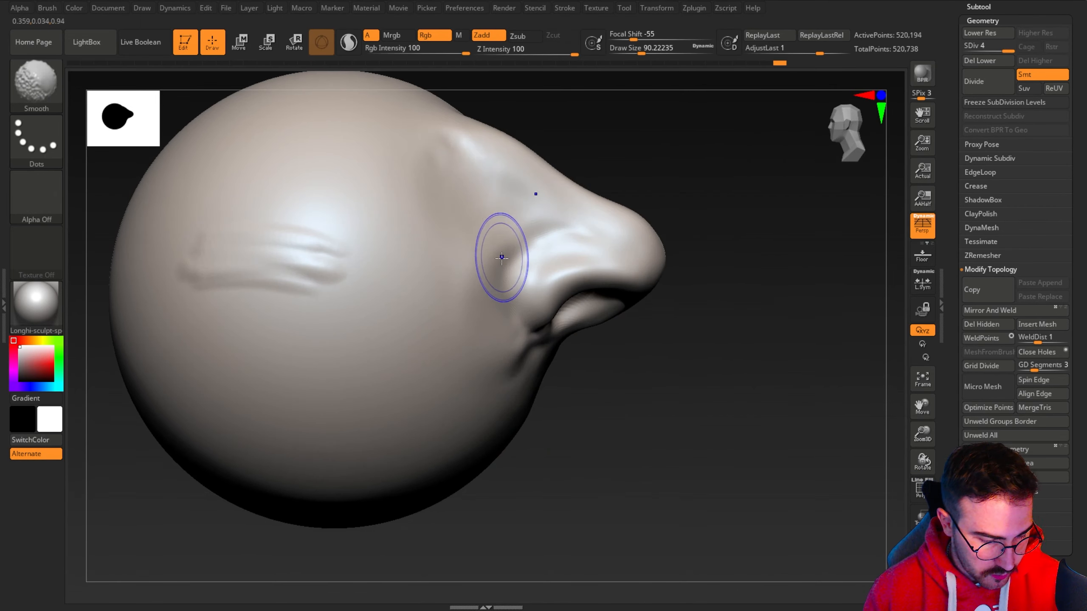
Step: Reduce DamStandard's draw size to about 59 and deepen the crease behind the nostril wing
left_click_drag(620, 449, 601, 407)
left_click_drag(527, 323, 514, 271)
mouse_move(688, 414)
left_mouse_down()
mouse_move(682, 484)
mouse_move(634, 402)
left_mouse_up()
key("space")
left_click_drag(525, 356, 495, 329)
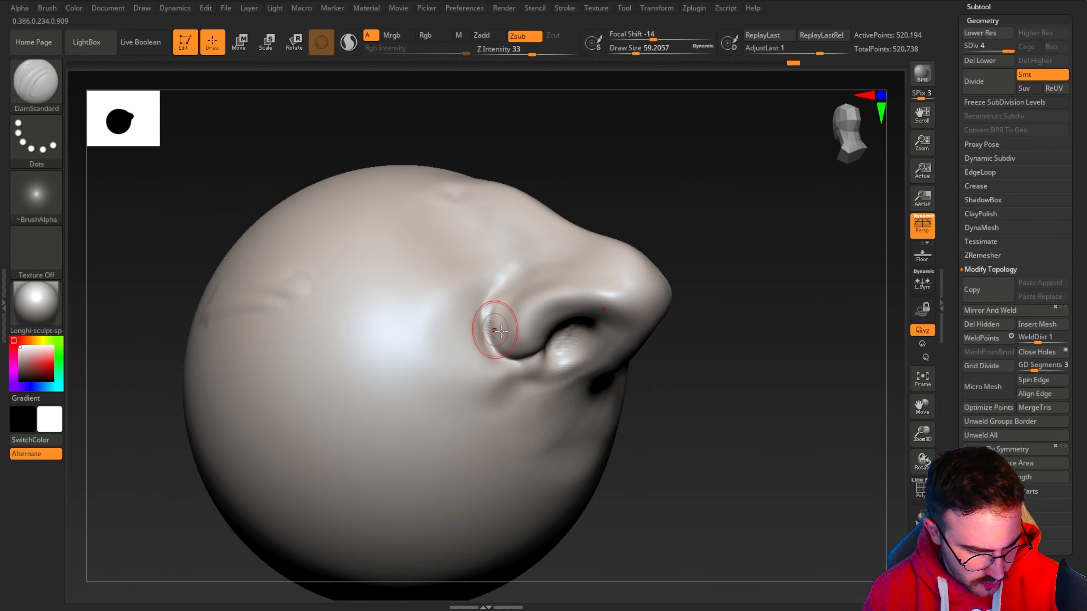
left_click_drag(658, 368, 659, 413)
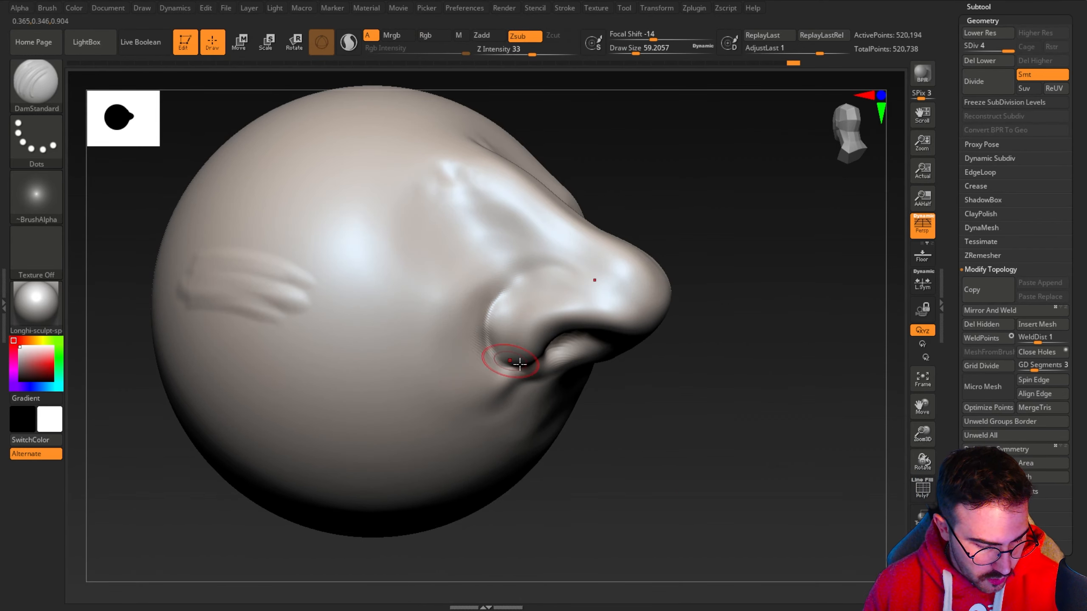
Step: Refine the crease outlining the nostril wing with DamStandard at a draw size of about 44
left_click_drag(576, 415, 512, 353, "alt")
key("space")
left_click_drag(524, 424, 530, 355)
mouse_move(484, 281)
left_mouse_down()
mouse_move(431, 294)
mouse_move(422, 274)
left_mouse_up()
mouse_move(630, 321)
left_mouse_down()
mouse_move(618, 397)
mouse_move(595, 403)
mouse_move(706, 473)
mouse_move(724, 430)
left_mouse_up()
mouse_move(724, 431)
left_mouse_down("alt")
mouse_move(634, 478)
mouse_move(590, 365)
left_mouse_up("alt")
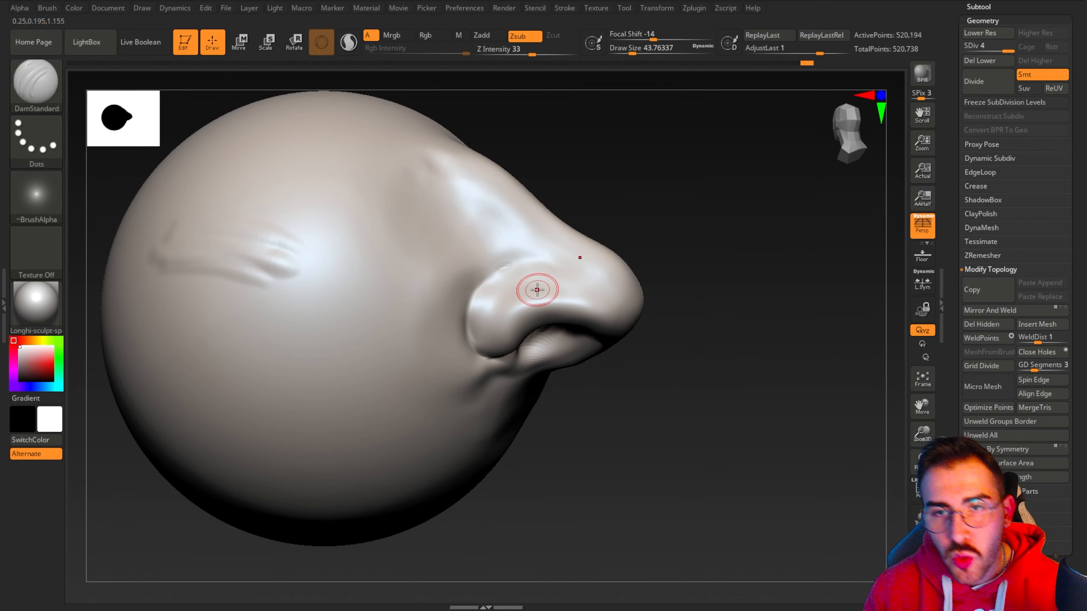
Step: Finish the crease around the nostril wing, soften its edge and check the nose from several angles
mouse_move(551, 408)
left_mouse_down()
mouse_move(497, 347)
mouse_move(451, 349)
left_mouse_up()
key("shift")
left_click_drag(608, 413, 666, 463)
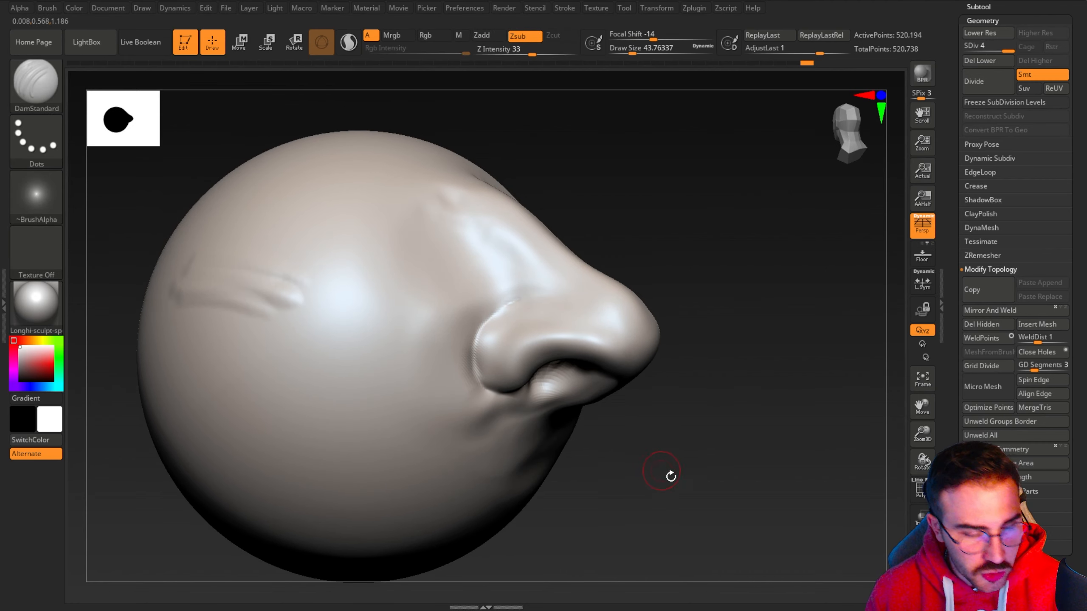
left_click_drag(573, 410, 635, 463)
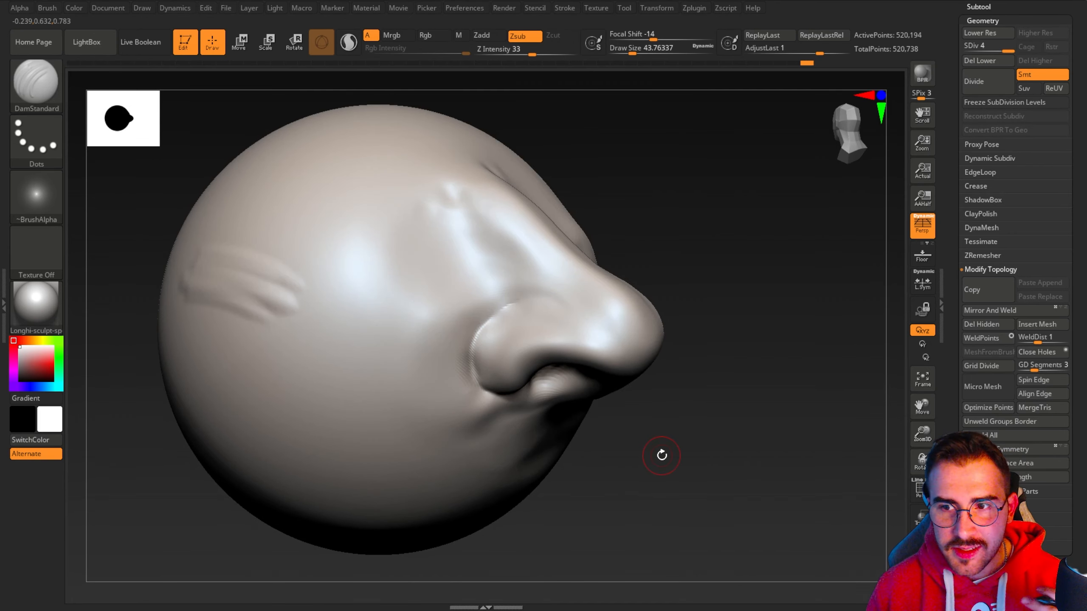
mouse_move(197, 132)
left_mouse_down()
mouse_move(228, 165)
mouse_move(236, 160)
mouse_move(214, 144)
mouse_move(227, 154)
left_mouse_up()
mouse_move(659, 480)
left_mouse_down()
mouse_move(631, 497)
mouse_move(696, 444)
left_mouse_up()
Step: Switch to the hPolish brush and flatten the upper nose bridge at a draw size of about 94
left_click(29, 77)
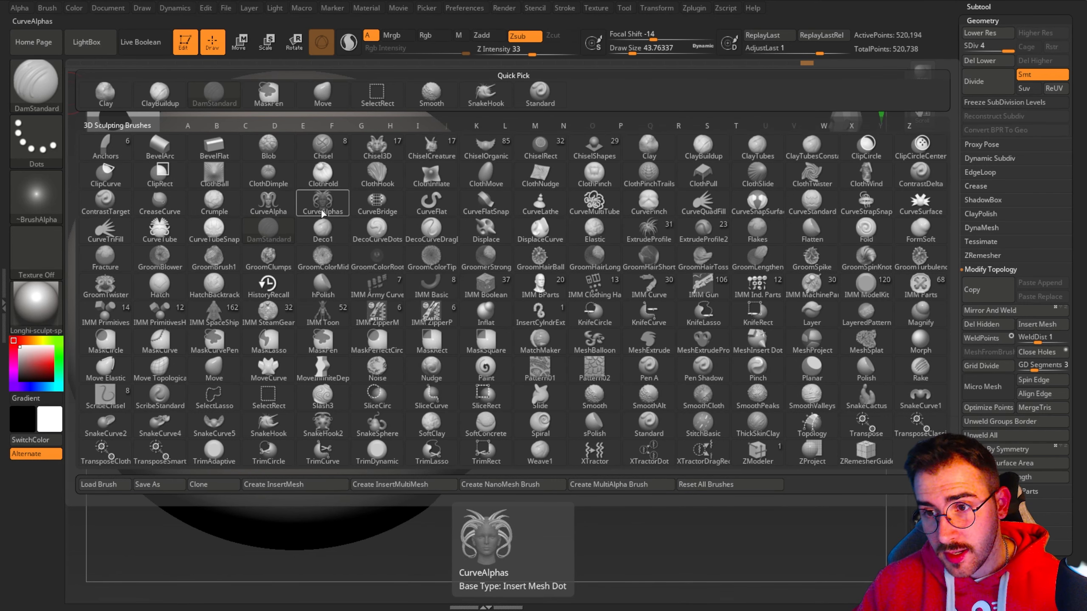
key("h")
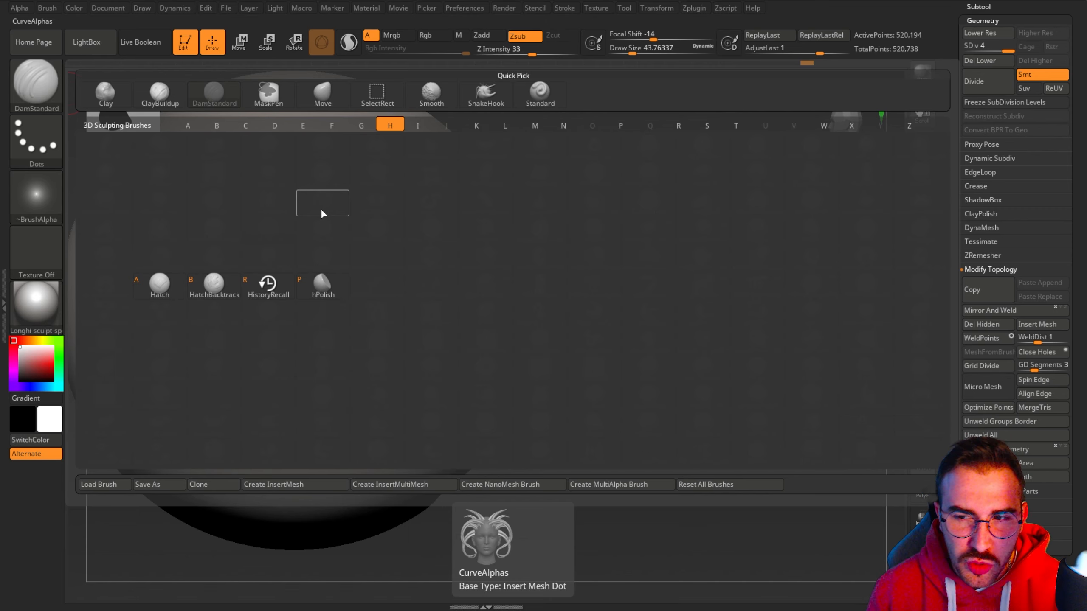
left_click(323, 284)
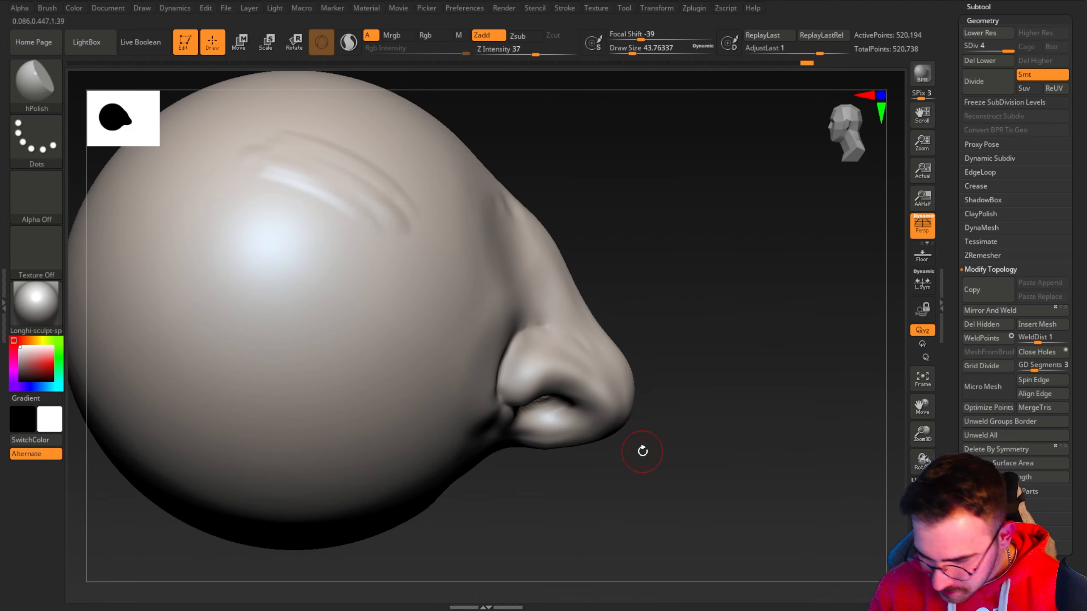
left_click_drag(729, 439, 626, 482)
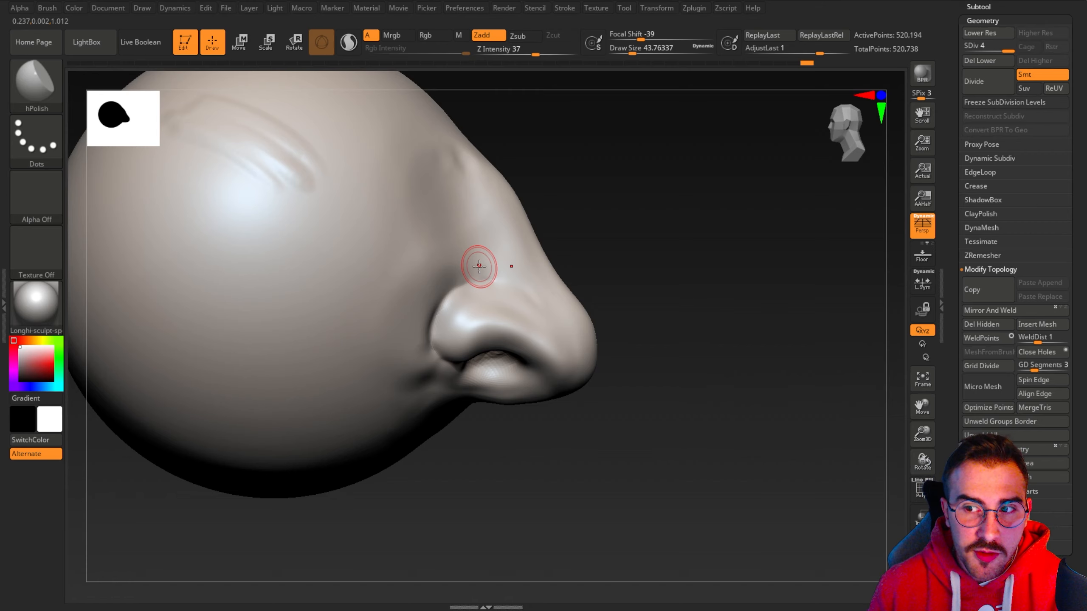
mouse_move(590, 471)
left_mouse_down()
mouse_move(611, 486)
mouse_move(656, 481)
left_mouse_up()
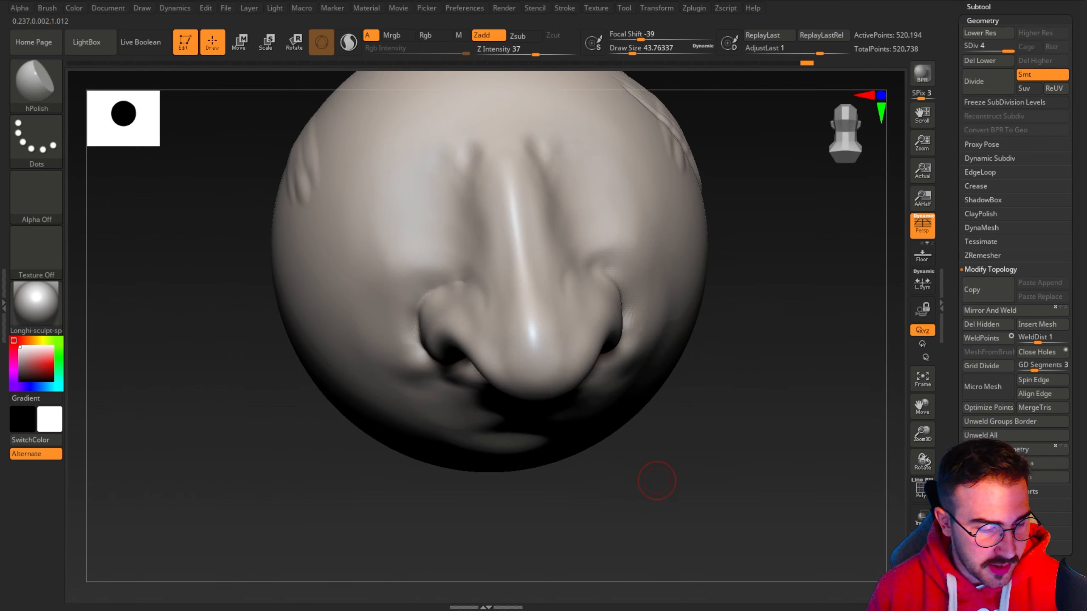
right_click_drag(384, 199, 392, 193)
key("space")
left_click_drag(492, 213, 524, 290)
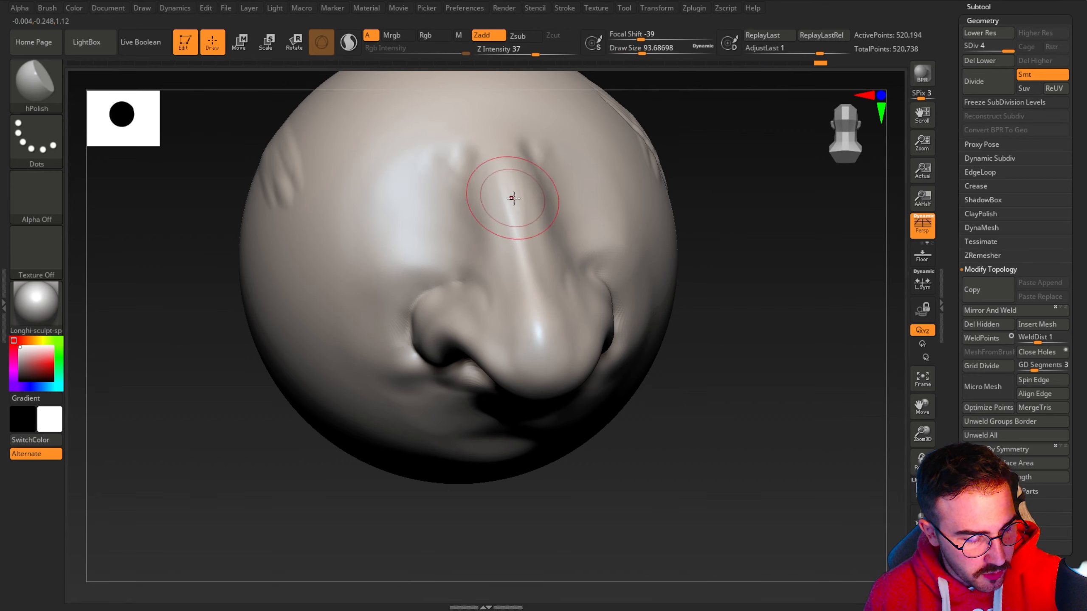
Step: Polish the side planes of the nose with hPolish at a draw size of about 77
right_click_drag(311, 197, 463, 203)
key("space")
mouse_move(463, 203)
left_mouse_down()
mouse_move(434, 207)
mouse_move(443, 146)
left_mouse_up()
mouse_move(463, 240)
left_mouse_down()
mouse_move(463, 250)
mouse_move(436, 156)
left_mouse_up()
mouse_move(404, 330)
left_mouse_down()
mouse_move(478, 340)
mouse_move(404, 332)
left_mouse_up()
right_click_drag(481, 484, 479, 422)
mouse_move(489, 371)
left_mouse_down()
mouse_move(469, 392)
mouse_move(483, 348)
left_mouse_up()
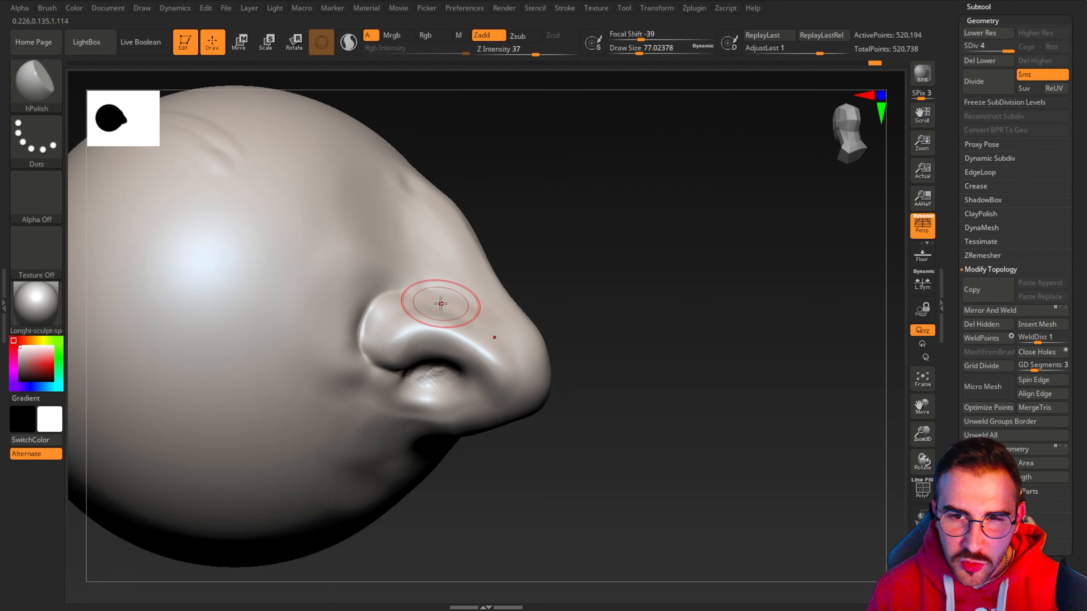
Step: Flatten the upper surface of the nostril wing with hPolish at a draw size of about 46
right_click_drag(546, 496, 548, 381)
key("space")
left_click_drag(440, 290, 396, 286)
right_click_drag(539, 398, 595, 478)
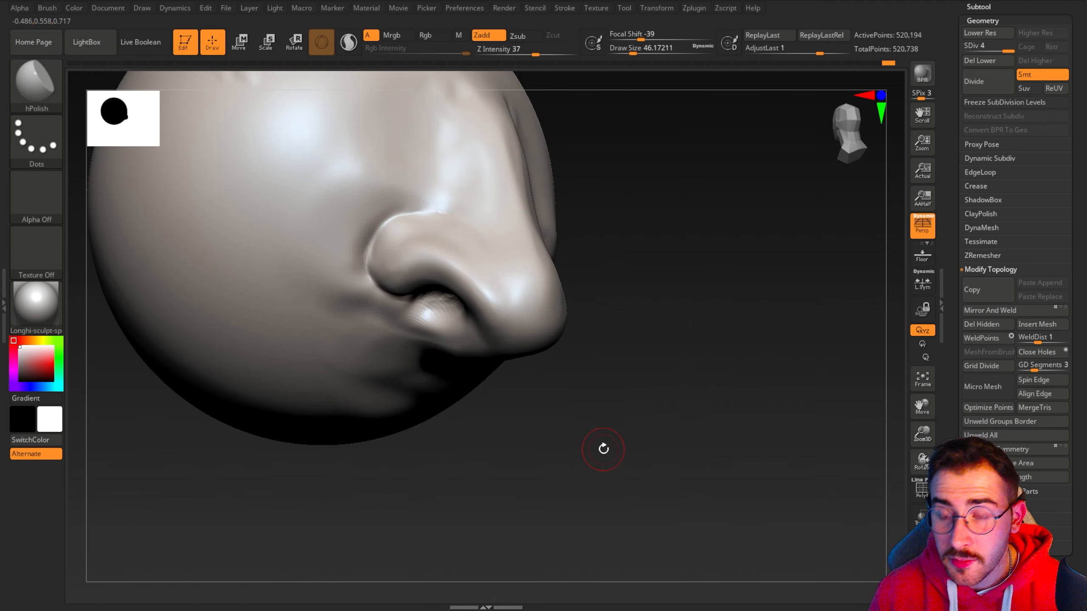
right_click_drag(603, 402, 486, 304)
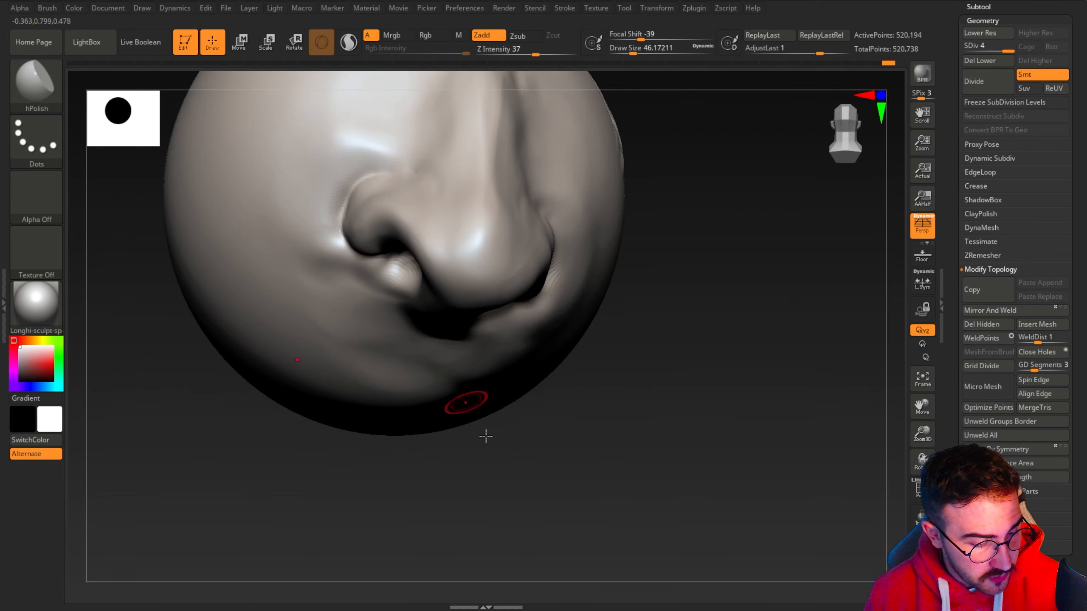
Step: Enlarge hPolish to a draw size of about 94 and flatten the planes on the underside of the nose
right_click_drag(485, 437, 446, 225)
key("space")
left_click_drag(447, 225, 486, 223)
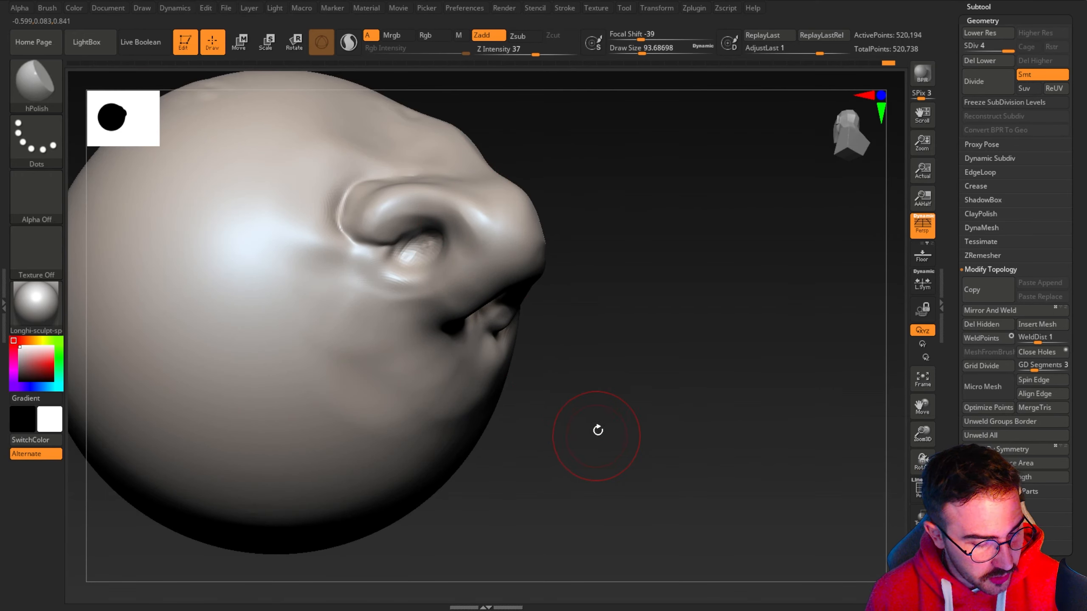
mouse_move(634, 436)
right_mouse_down()
mouse_move(613, 469)
mouse_move(151, 209)
mouse_move(317, 199)
mouse_move(420, 259)
mouse_move(389, 242)
right_mouse_up()
mouse_move(356, 235)
left_mouse_down()
mouse_move(352, 211)
mouse_move(383, 223)
left_mouse_up()
mouse_move(311, 263)
left_mouse_down()
mouse_move(337, 250)
mouse_move(364, 265)
left_mouse_up()
Step: Polish the nostril and wing from below with hPolish at a draw size of about 54
key("space")
left_click_drag(599, 322, 590, 327)
mouse_move(368, 244)
left_mouse_down()
mouse_move(289, 250)
mouse_move(295, 224)
left_mouse_up()
left_click_drag(561, 309, 591, 315)
left_click_drag(283, 253, 413, 230)
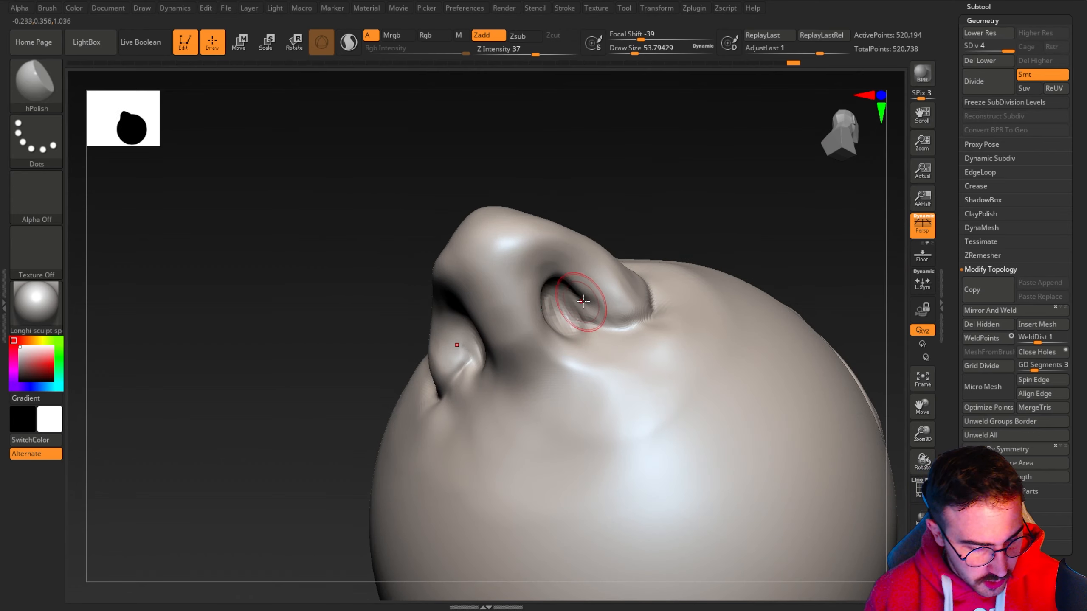
mouse_move(274, 239)
left_mouse_down()
mouse_move(282, 228)
mouse_move(590, 236)
left_mouse_up()
mouse_move(291, 199)
left_mouse_down()
mouse_move(269, 183)
mouse_move(359, 247)
mouse_move(200, 261)
mouse_move(265, 320)
left_mouse_up()
mouse_move(478, 407)
left_mouse_down("alt")
mouse_move(723, 454)
mouse_move(783, 501)
left_mouse_up("alt")
Step: Flatten the raised strokes on the side of the sphere with hPolish at a draw size of about 149, undoing one attempt
left_click_drag(124, 210, 252, 214)
key("space")
left_click_drag(342, 240, 359, 240)
left_click_drag(257, 223, 243, 216)
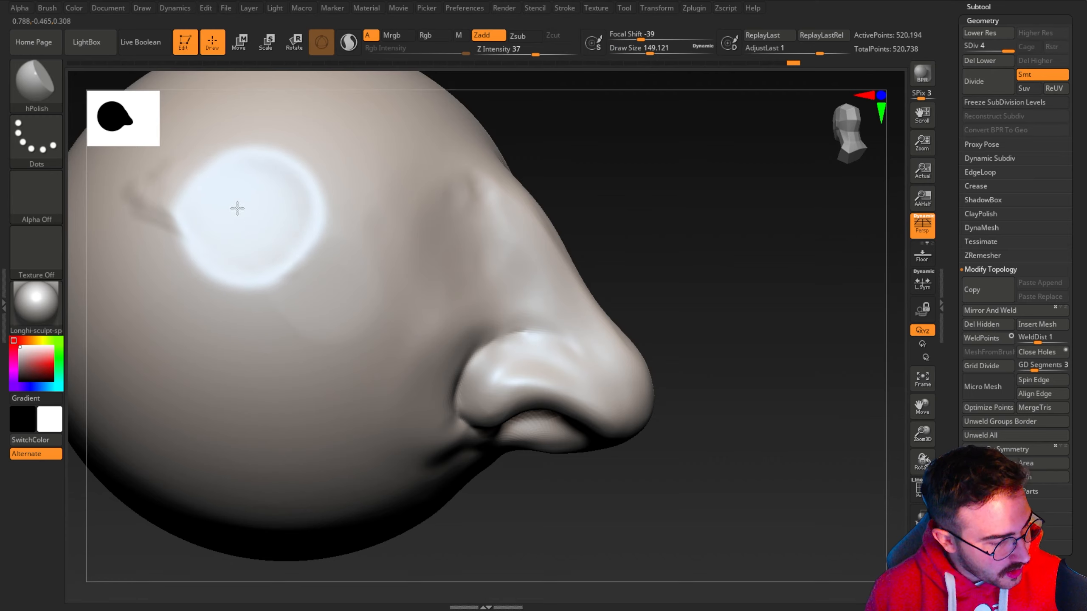
key("ctrl")
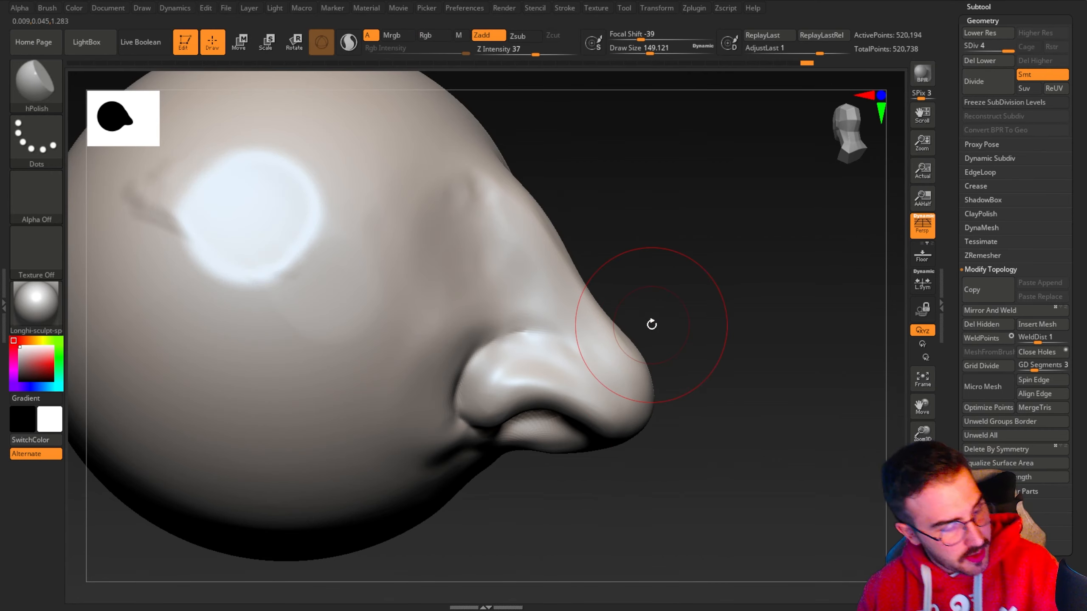
key("ctrl+z")
left_click_drag(244, 216, 245, 225)
mouse_move(688, 526)
left_mouse_down()
mouse_move(718, 547)
mouse_move(624, 565)
mouse_move(541, 499)
left_mouse_up()
left_click_drag(202, 185, 196, 191)
mouse_move(520, 475)
left_mouse_down()
mouse_move(500, 490)
mouse_move(411, 441)
left_mouse_up()
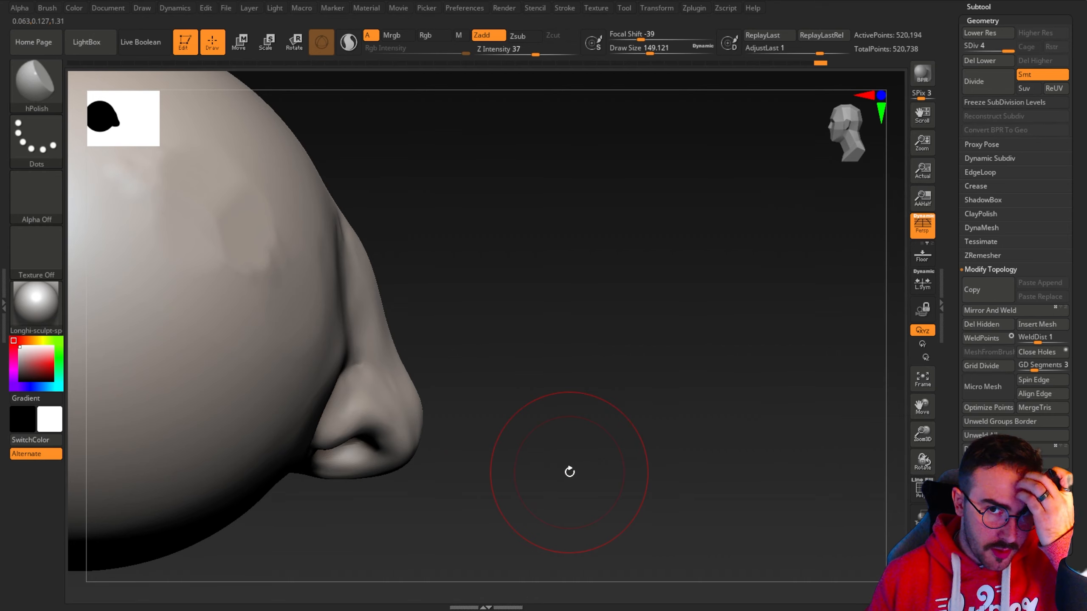
Step: Reduce the draw size to about 39, switch to DamStandard and sharpen the crease above the nostril wing
left_click_drag(569, 471, 535, 413)
key("space")
left_click_drag(460, 328, 436, 327)
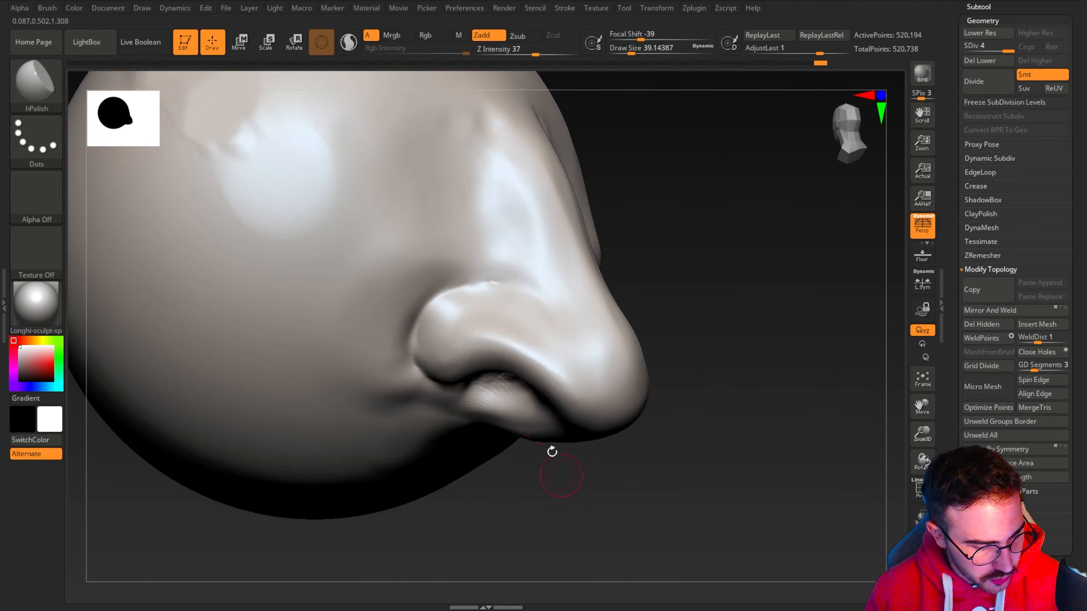
key("b")
left_click(221, 97)
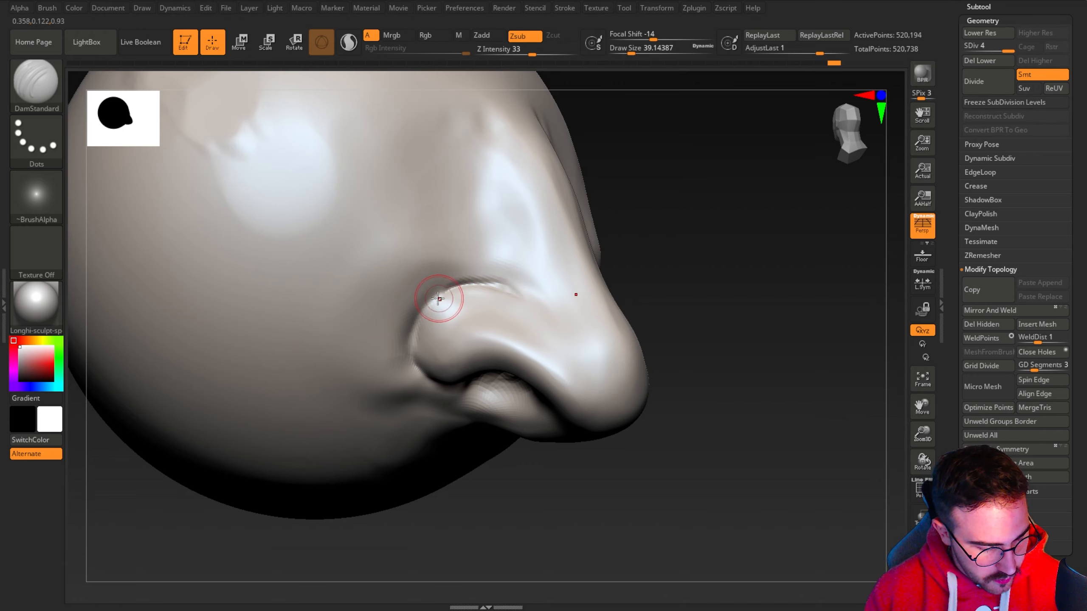
key("shift")
Step: Subdivide the mesh to level 5 and switch to hPolish at a draw size of about 83
key("ctrl+d")
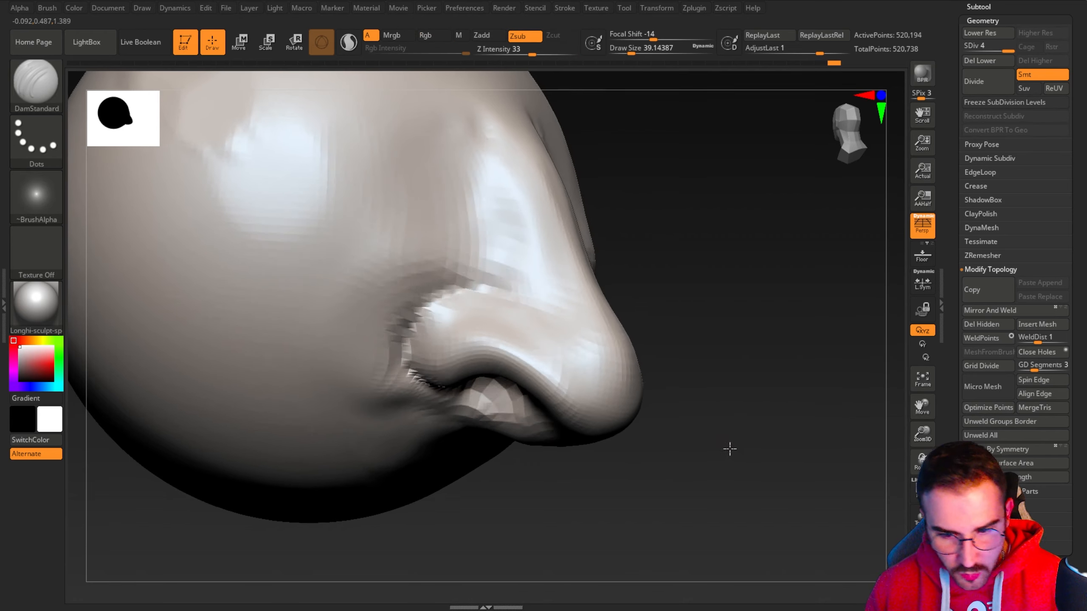
mouse_move(710, 442)
left_mouse_down()
mouse_move(704, 492)
mouse_move(717, 506)
left_mouse_up()
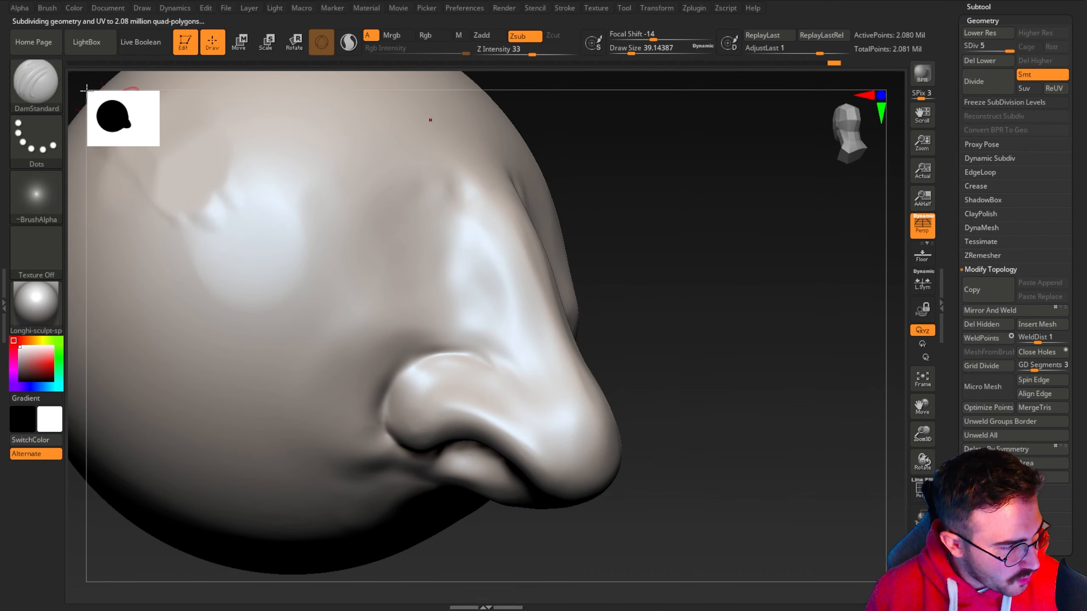
key("b")
left_click(199, 113)
left_click_drag(672, 472, 711, 456)
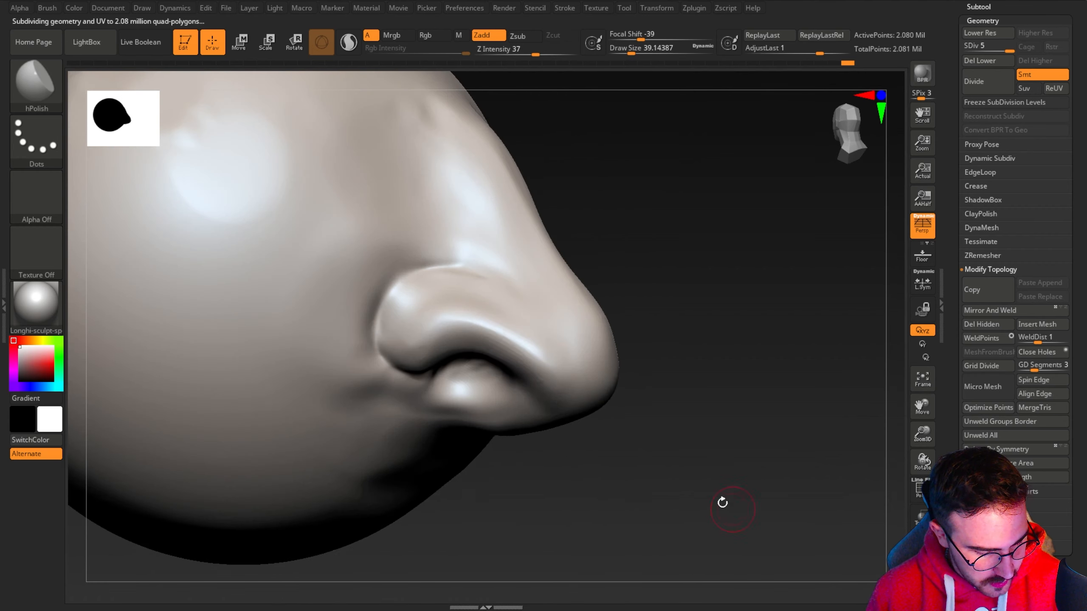
key("space")
mouse_move(509, 361)
left_mouse_down()
mouse_move(531, 361)
mouse_move(411, 353)
left_mouse_up()
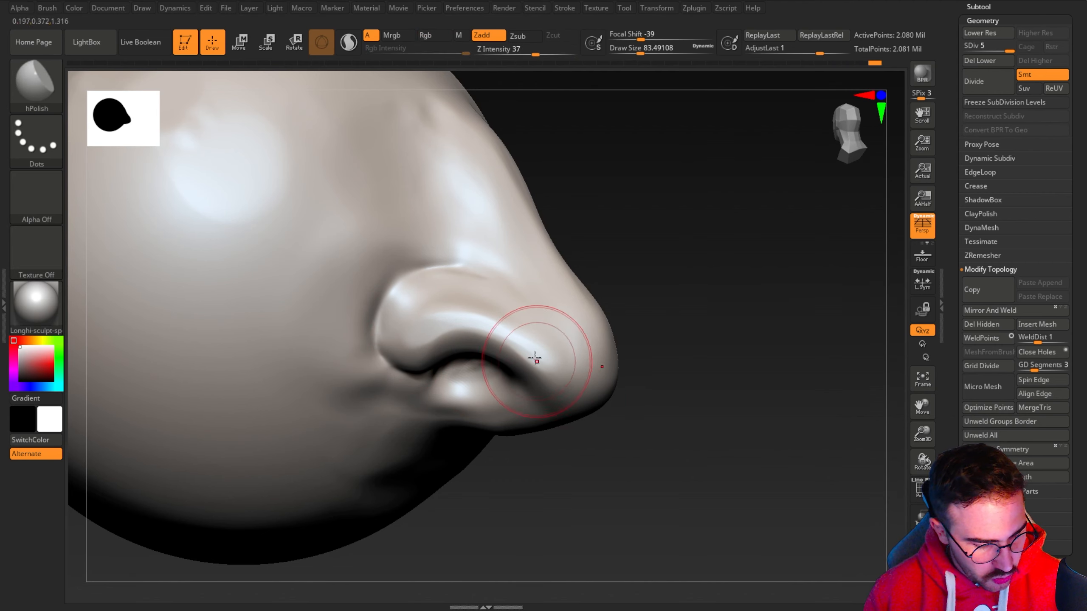
Step: Polish the nostril rim and wing on the subdivided mesh with hPolish, smoothing the wing's surface
key("shift")
left_click_drag(575, 501, 571, 437)
left_click_drag(548, 358, 522, 351)
left_click_drag(425, 342, 417, 345, "shift")
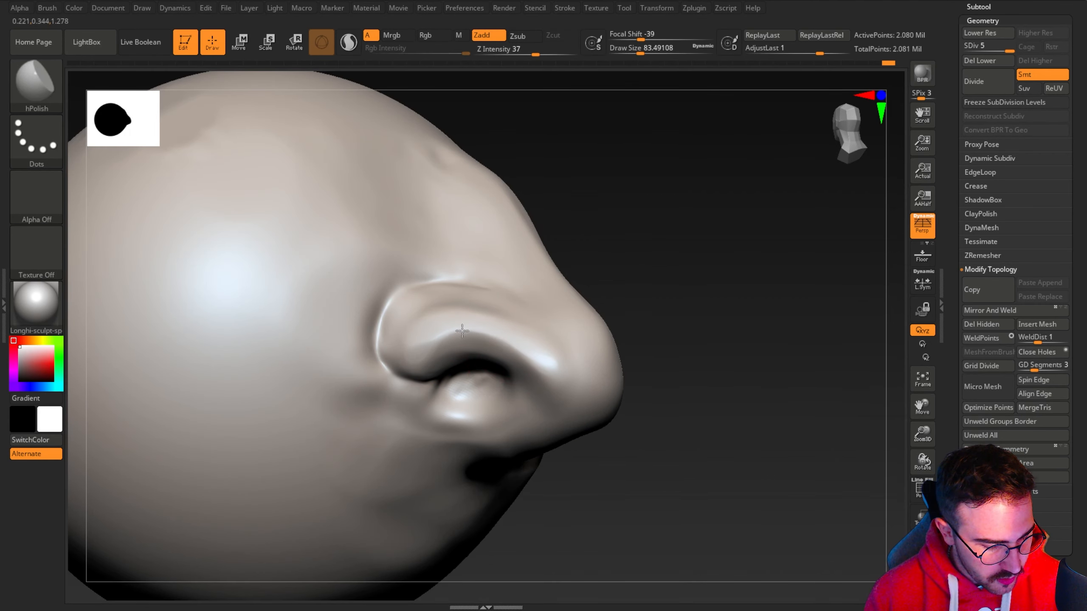
Step: Switch to DamStandard and sharpen the crease around the top and back edge of the nostril wing
left_click_drag(642, 513, 517, 391)
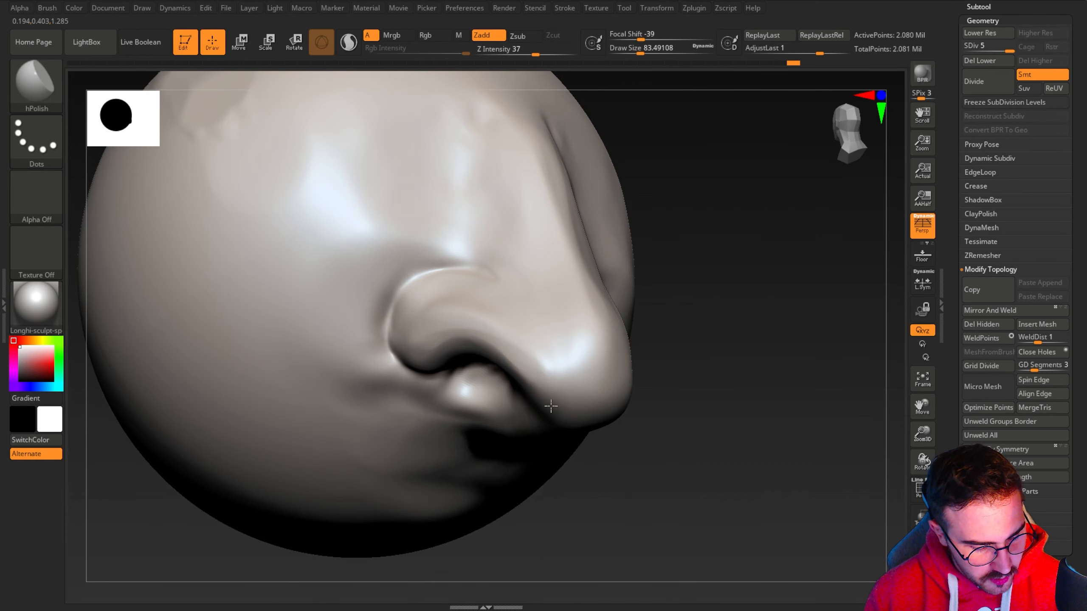
left_click_drag(667, 488, 566, 422)
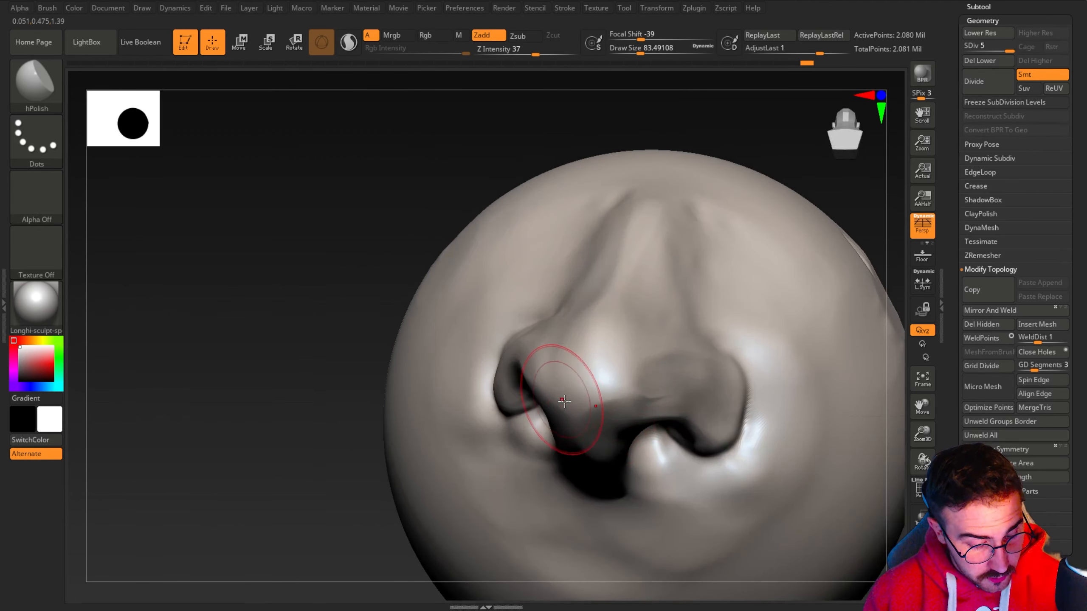
left_click_drag(364, 319, 298, 287)
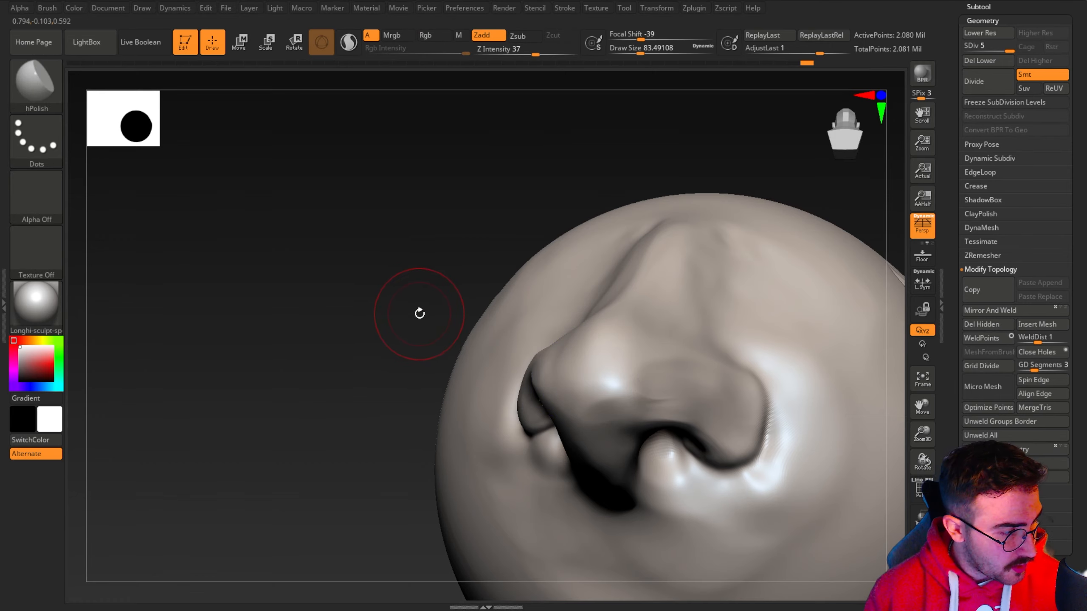
mouse_move(342, 281)
left_mouse_down()
mouse_move(320, 223)
mouse_move(565, 260)
left_mouse_up()
left_click_drag(616, 413, 587, 452)
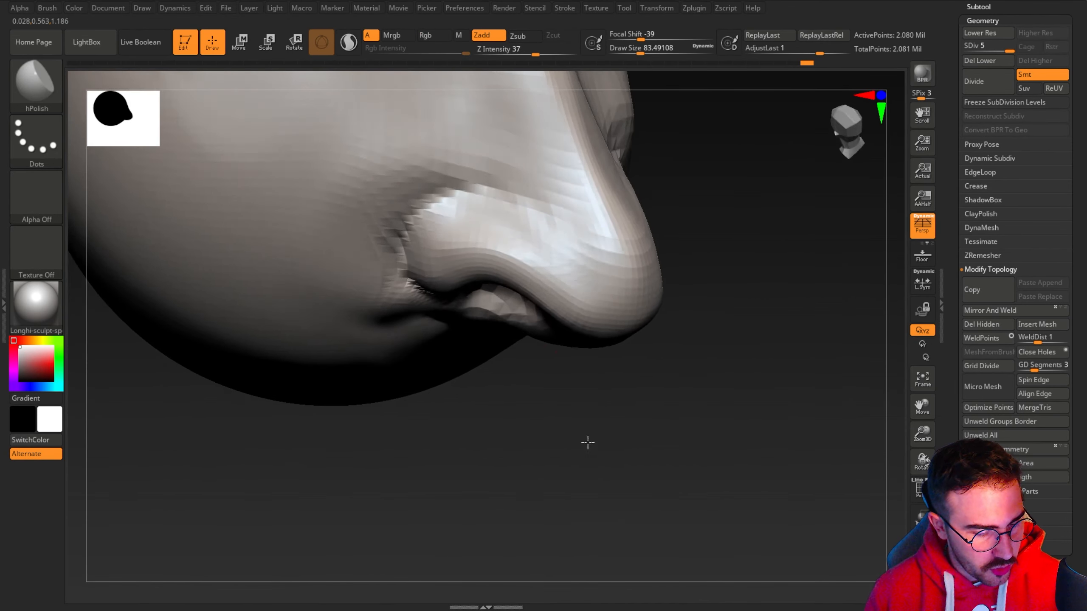
mouse_move(471, 231)
left_mouse_down()
mouse_move(449, 214)
mouse_move(466, 202)
left_mouse_up()
key("b")
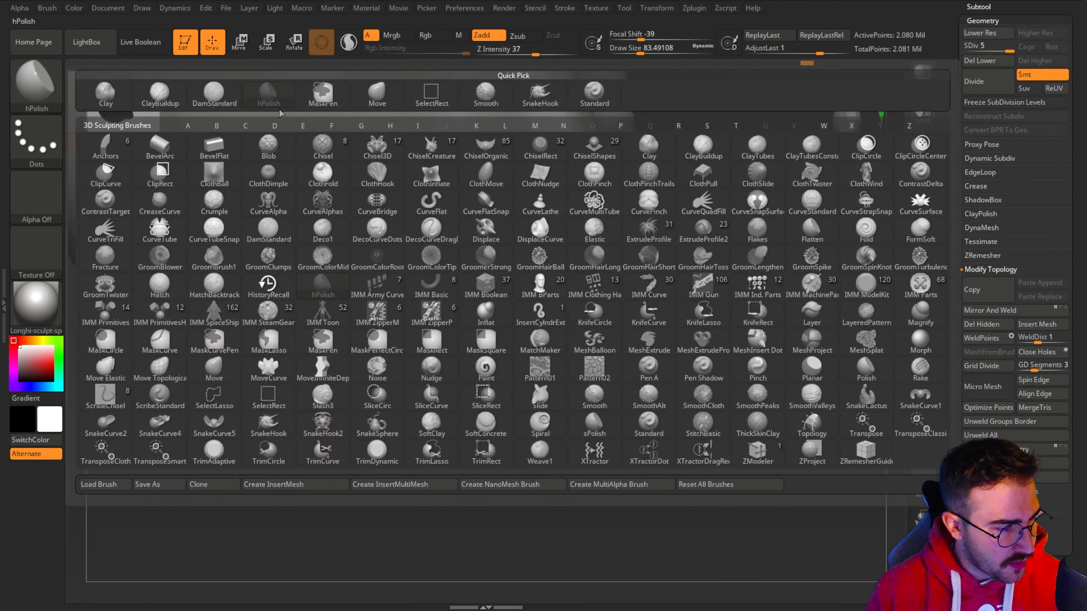
left_click(213, 95)
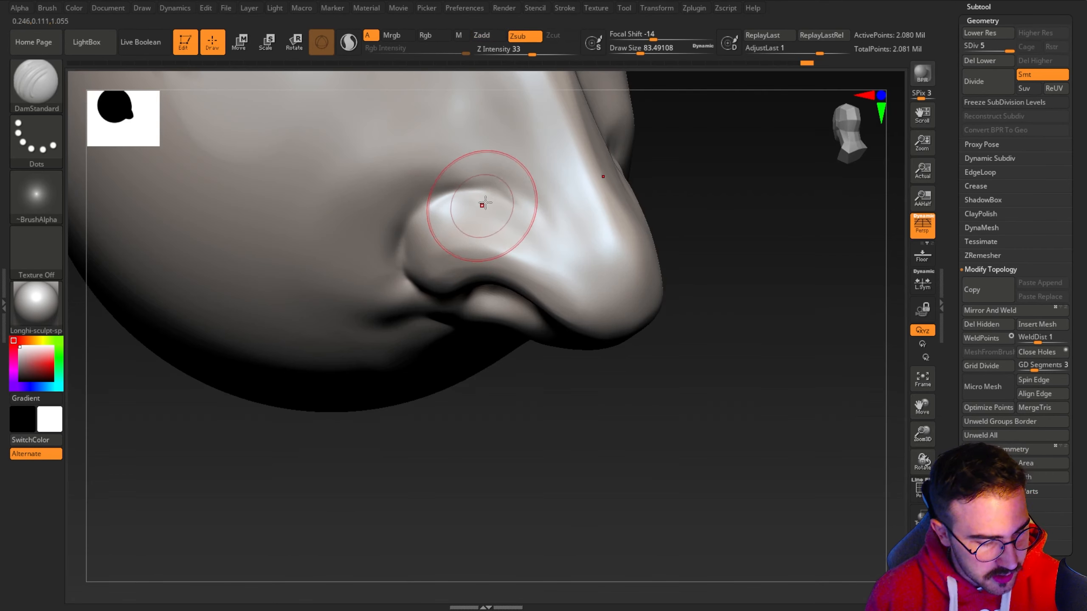
left_click_drag(523, 443, 526, 368)
left_click_drag(405, 264, 452, 303)
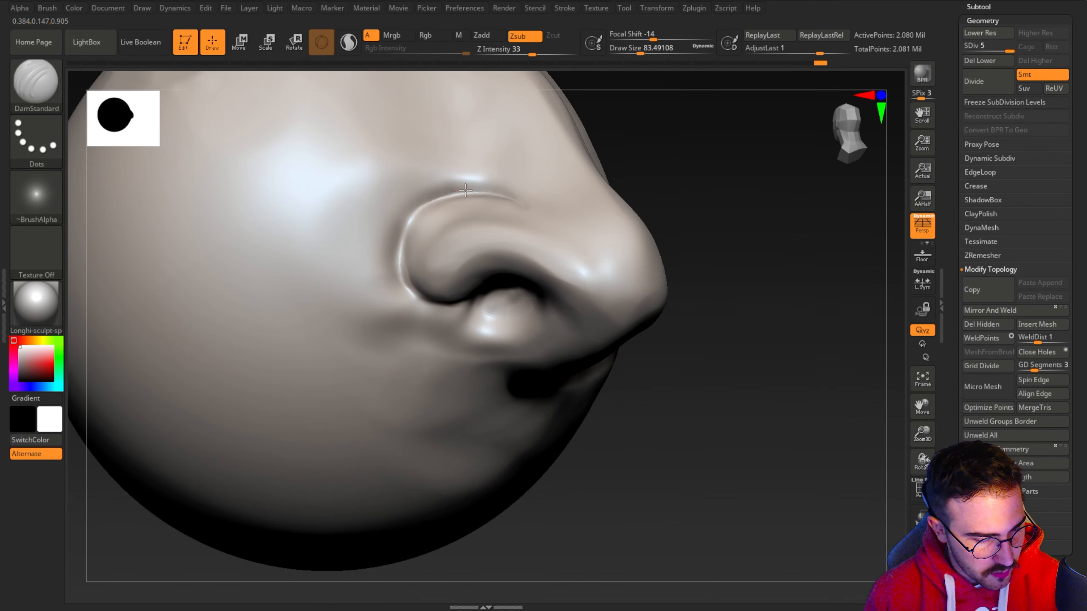
Step: Switch to ClayBuildup with a draw size of about 49, stroke the area above the nostril wing and smooth it
left_click(35, 80)
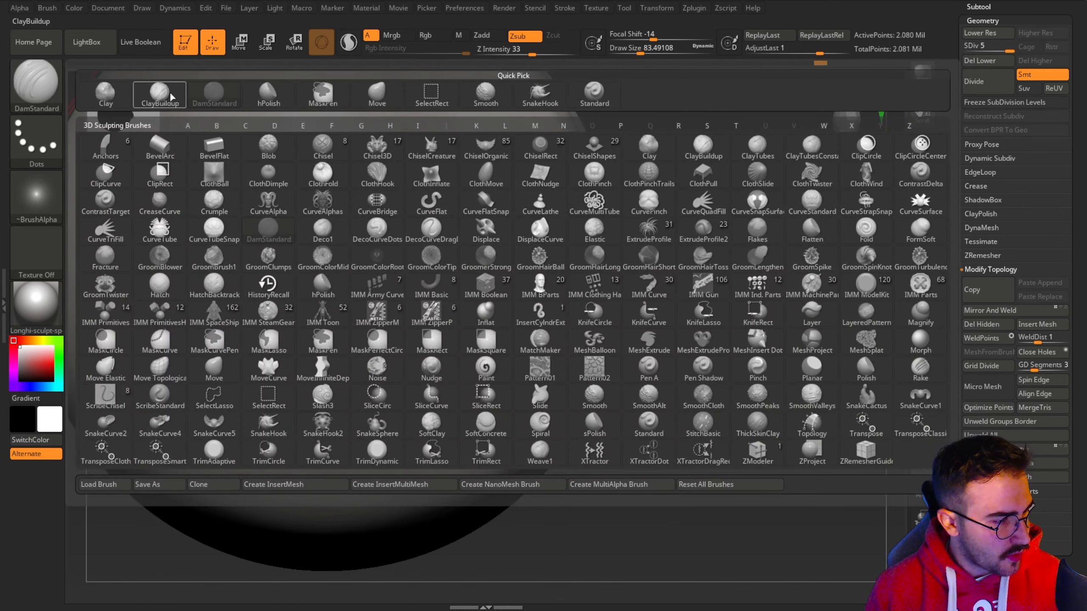
left_click(171, 96)
mouse_move(696, 325)
left_mouse_down()
mouse_move(781, 544)
mouse_move(502, 396)
mouse_move(451, 387)
left_mouse_up()
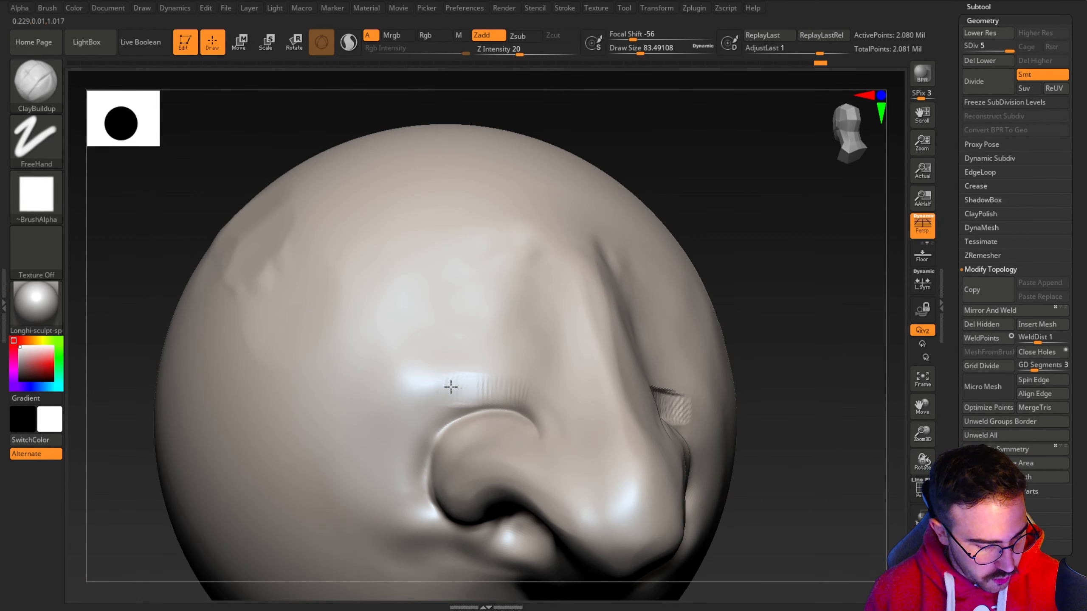
key("ctrl")
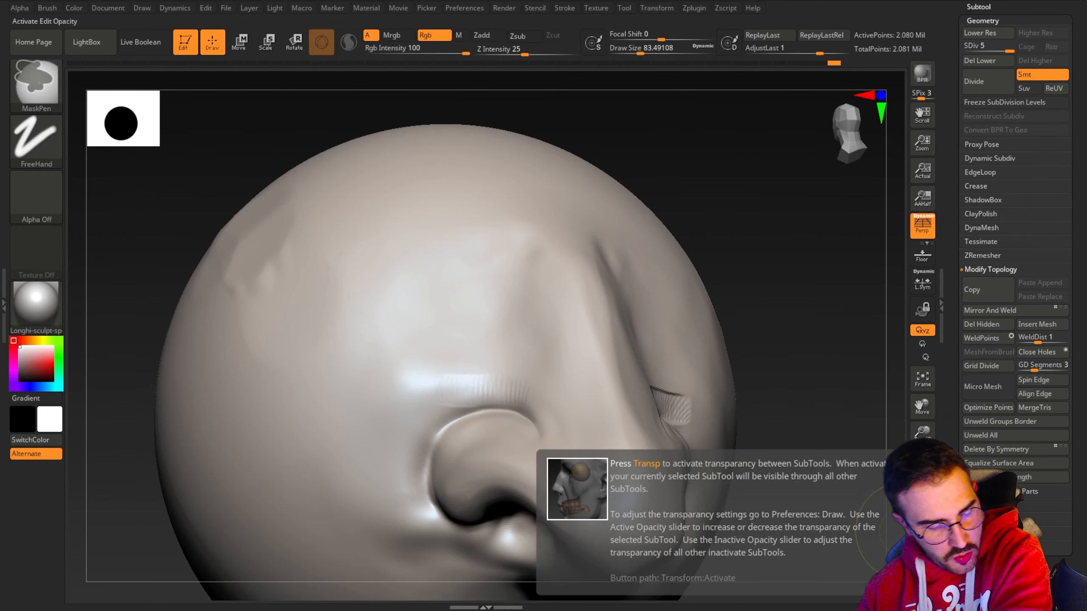
key("space")
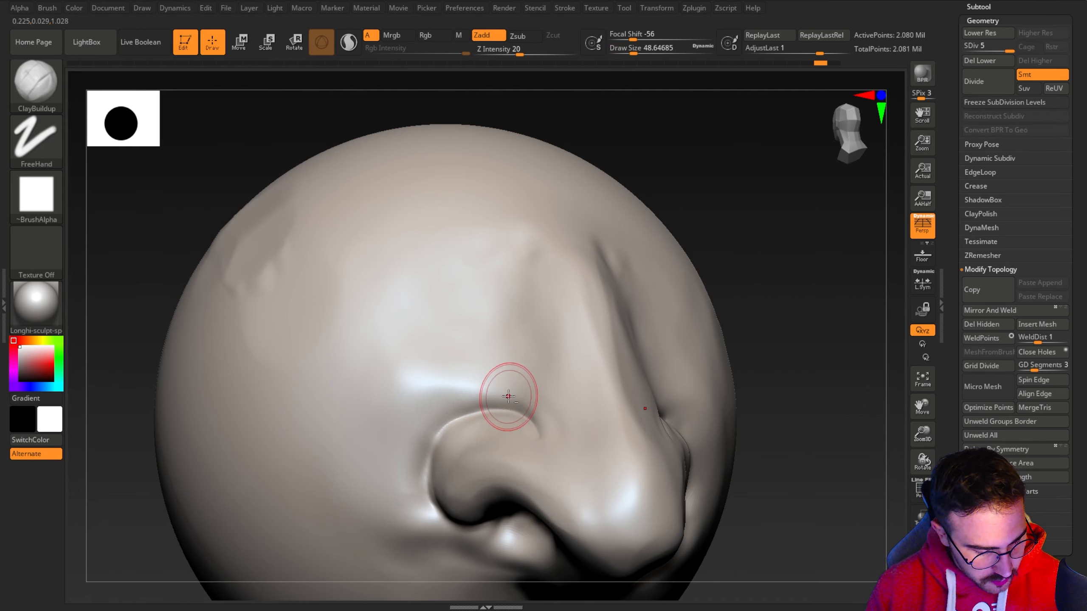
left_click_drag(505, 391, 450, 397, "alt")
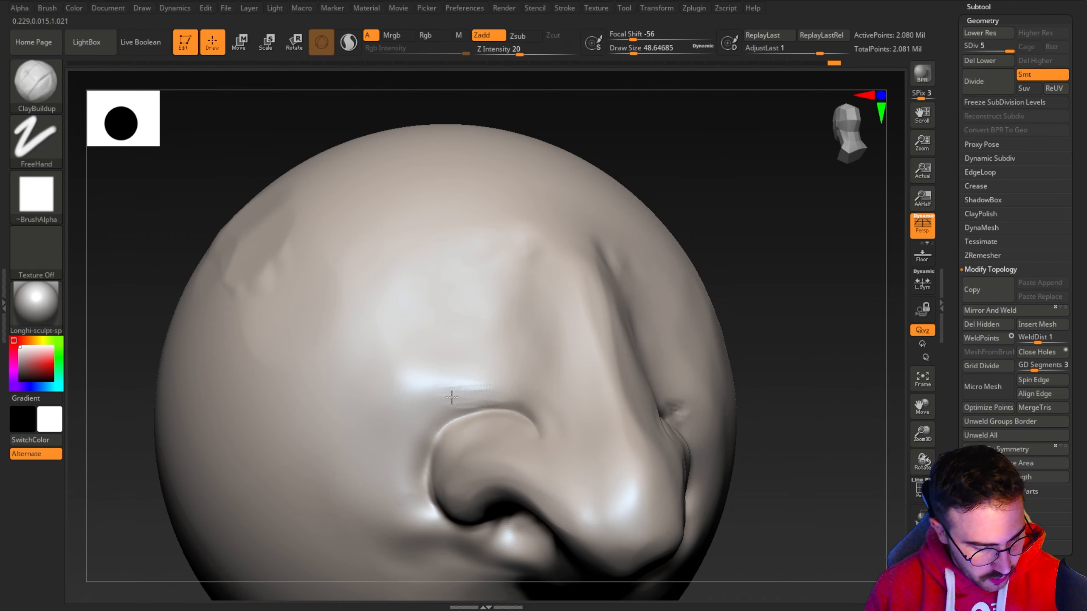
left_click_drag(768, 508, 667, 493)
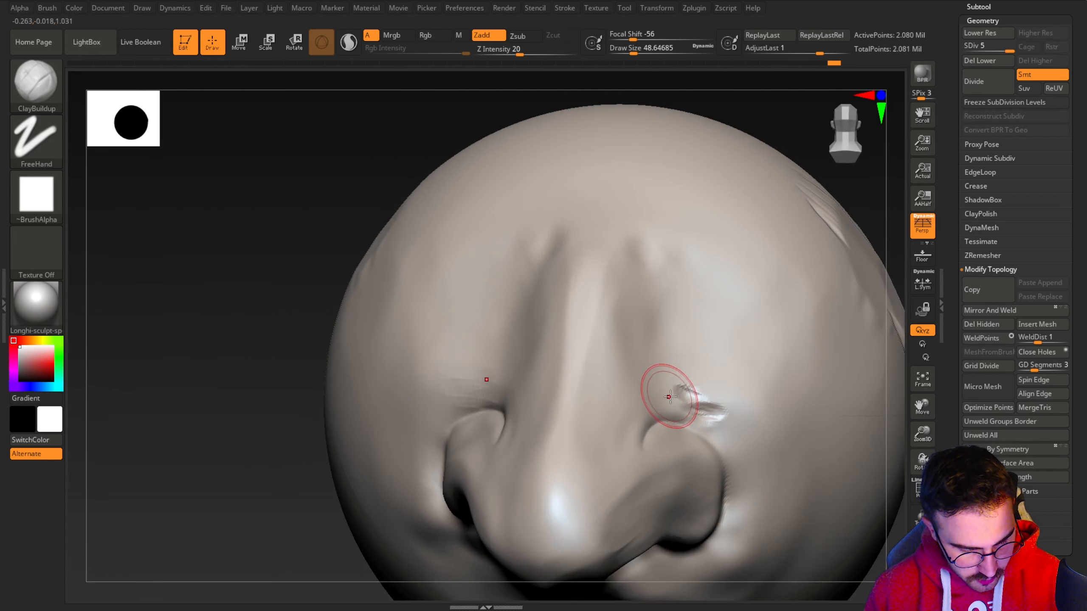
left_click_drag(669, 396, 689, 396, "shift")
Step: Smooth the nose tip and refine the crease around the nostril with DamStandard, reducing the draw size to about 31
left_click_drag(285, 261, 186, 231)
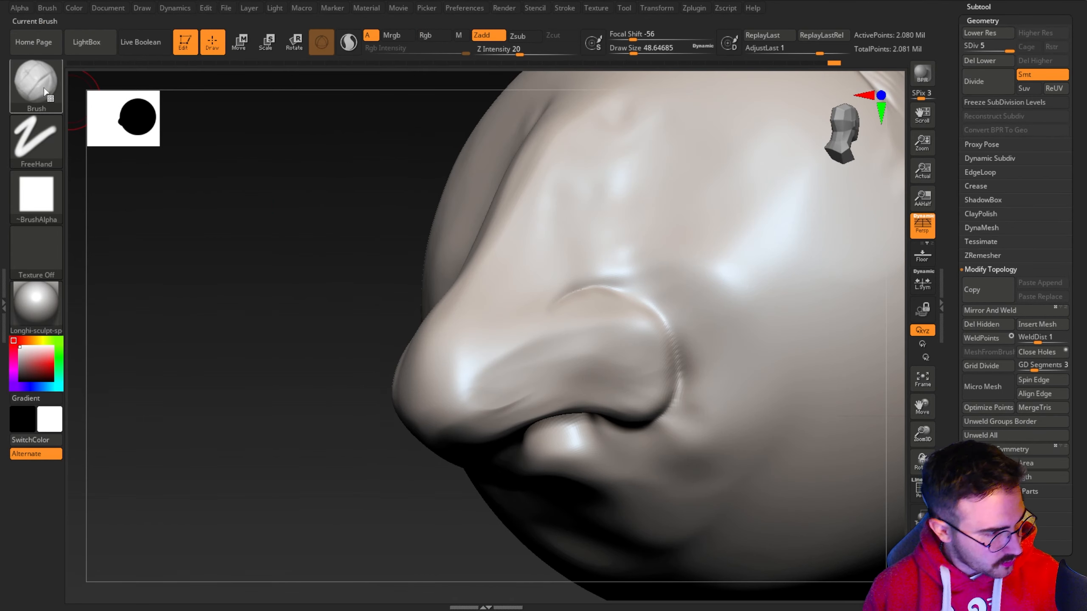
left_click(37, 91)
left_click(411, 201)
mouse_move(397, 263)
left_mouse_down()
mouse_move(228, 257)
mouse_move(335, 255)
mouse_move(311, 282)
mouse_move(290, 201)
mouse_move(582, 390)
left_mouse_up()
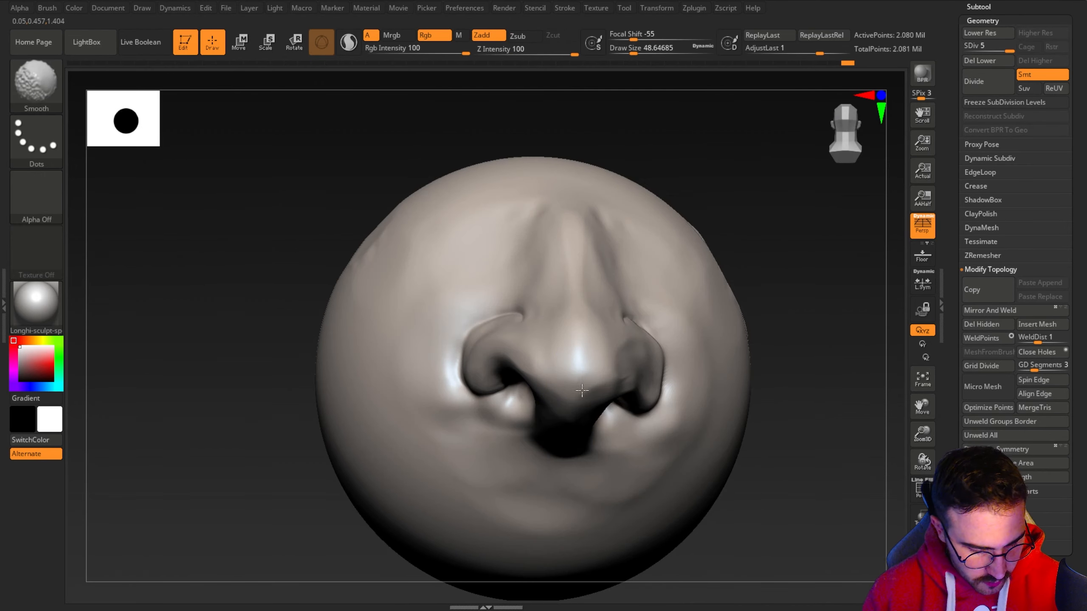
left_click_drag(265, 296, 460, 280)
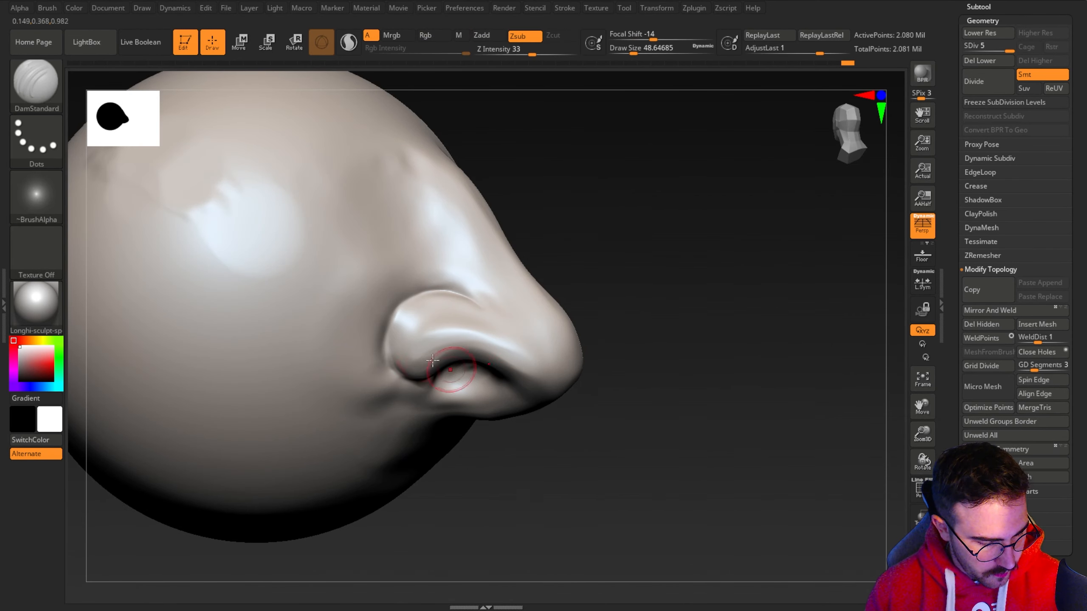
left_click(37, 88)
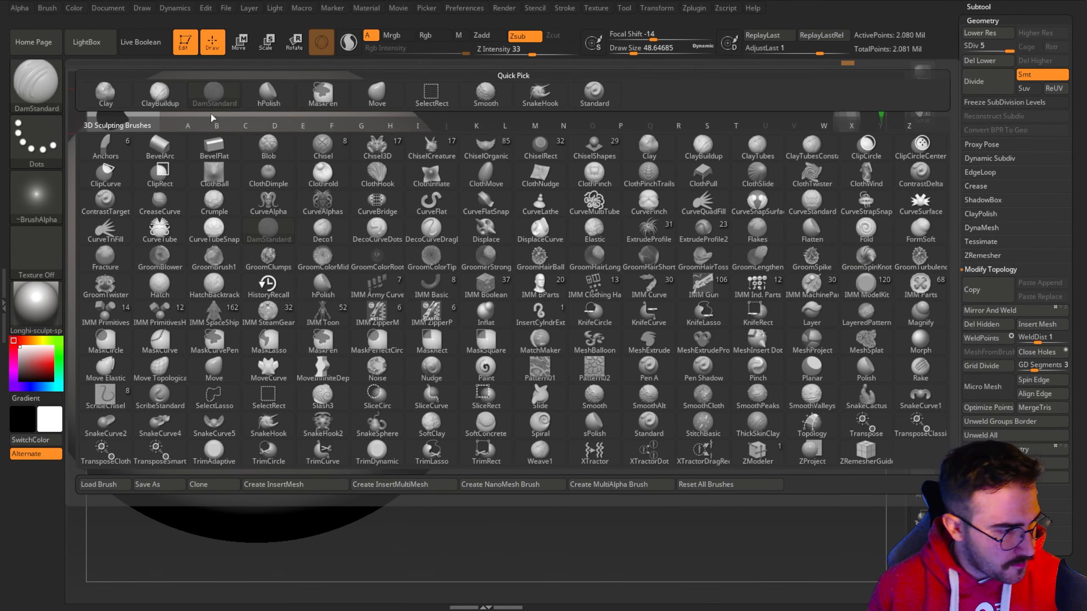
left_click(268, 231)
key("s")
left_click_drag(307, 418, 302, 418)
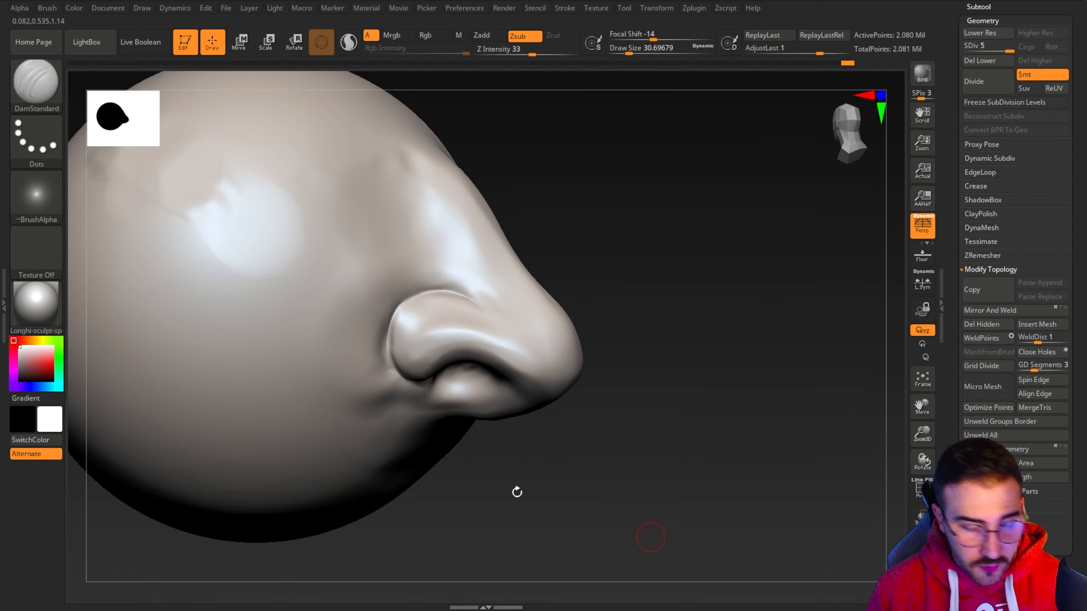
Step: Carve thin straight and curved DamStandard grooves across the upper side of the sphere
left_click_drag(651, 537, 693, 495)
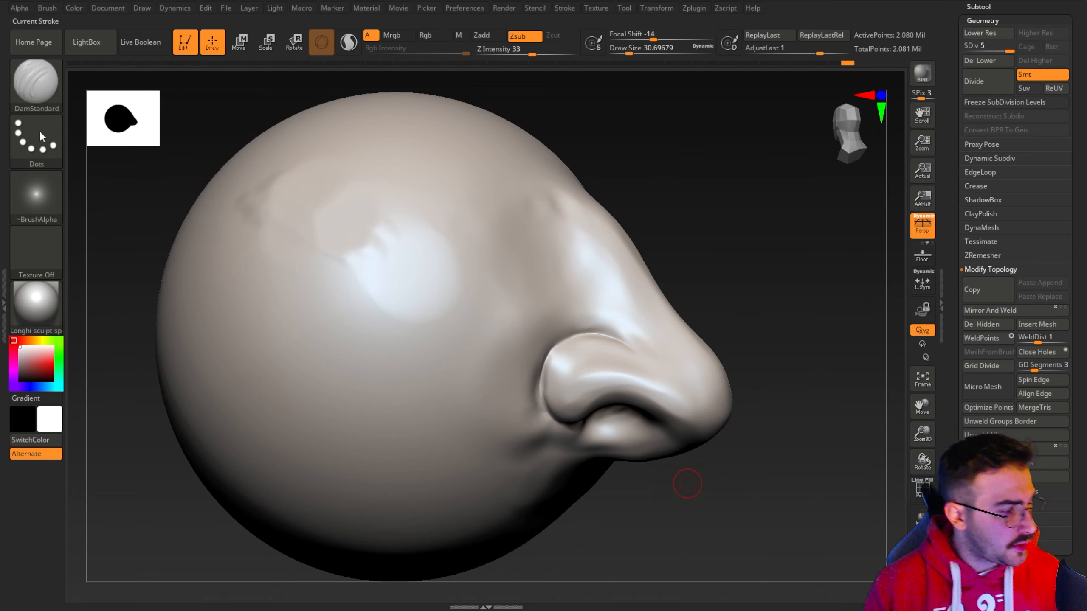
left_click_drag(243, 119, 392, 264)
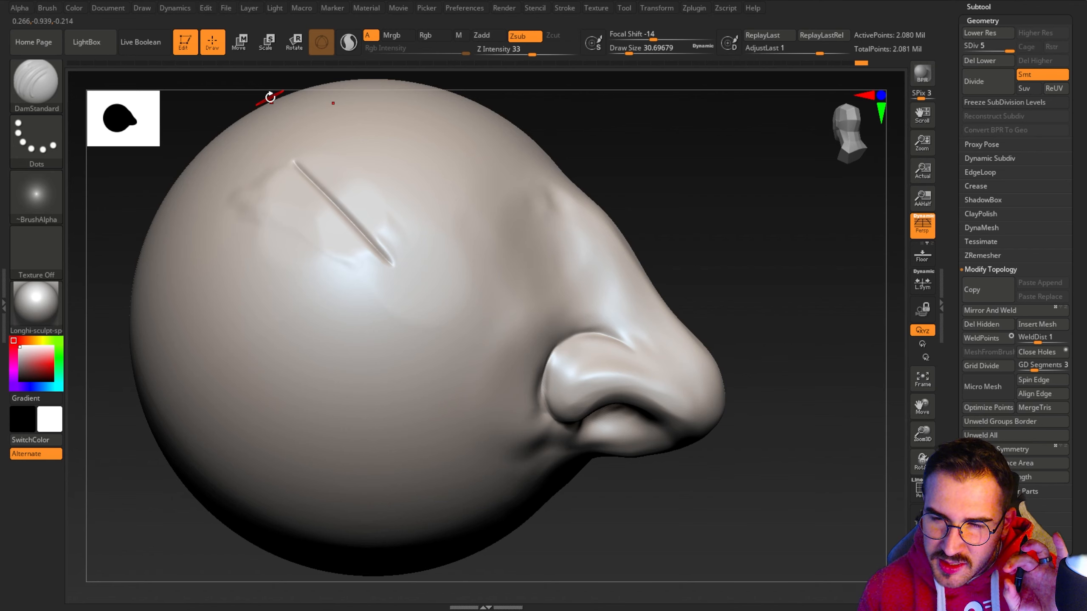
left_click_drag(300, 182, 348, 232)
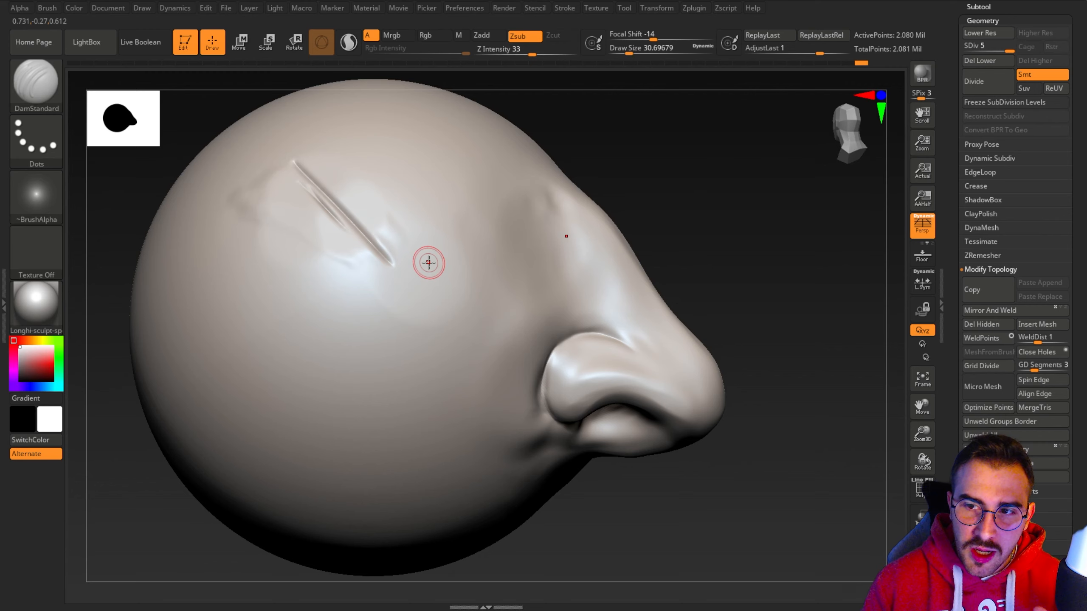
mouse_move(417, 224)
left_mouse_down()
mouse_move(377, 159)
mouse_move(352, 195)
left_mouse_up()
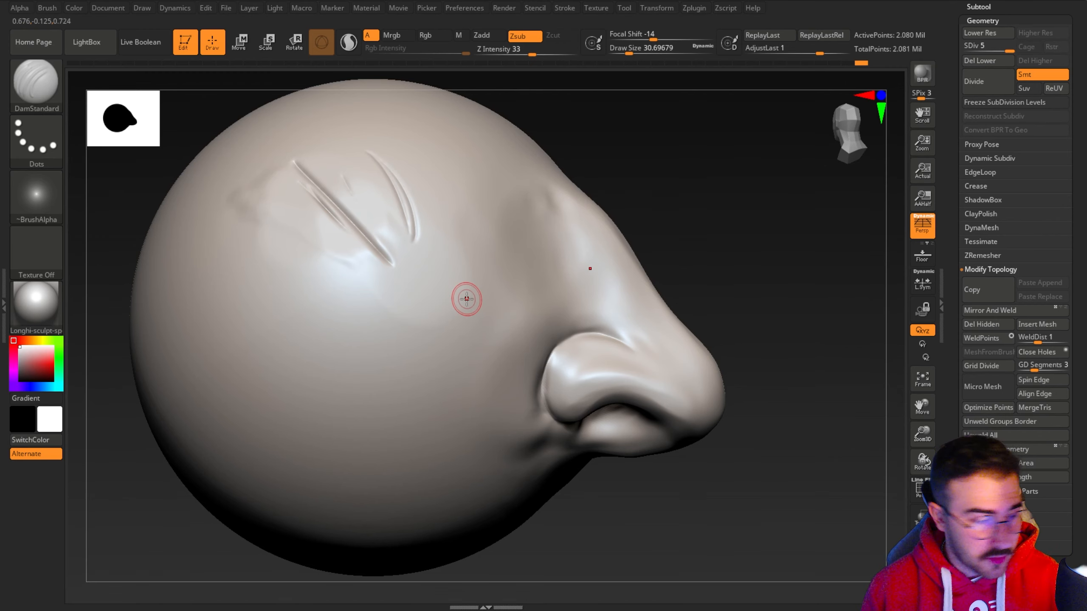
Step: Switch to ClayBuildup and add thin strokes between the grooves on the sphere's side, softening them with smoothing
left_click(37, 83)
left_click(183, 88)
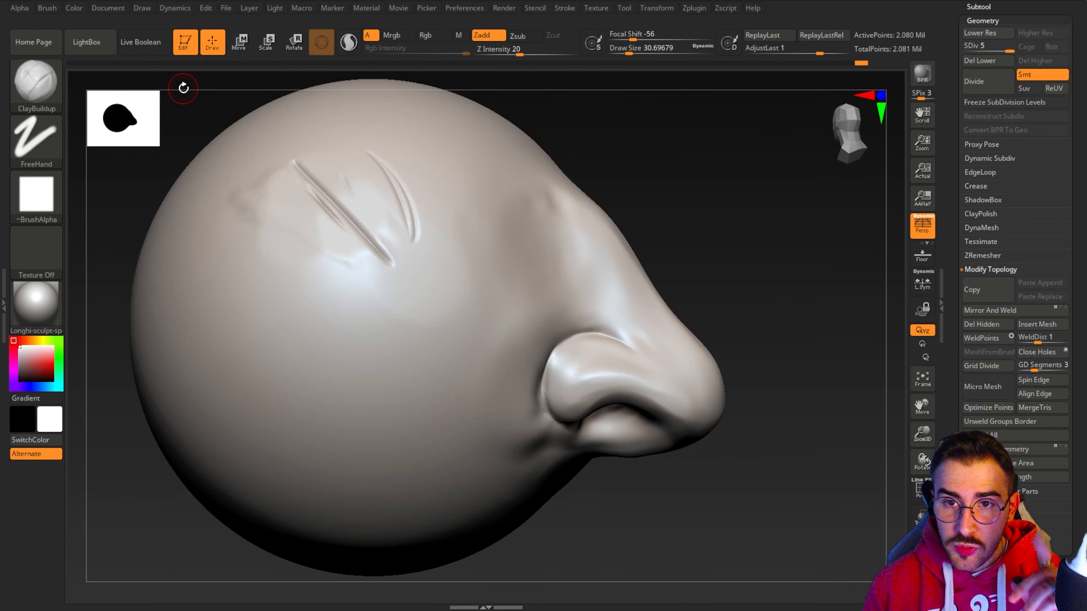
left_click_drag(315, 164, 413, 252)
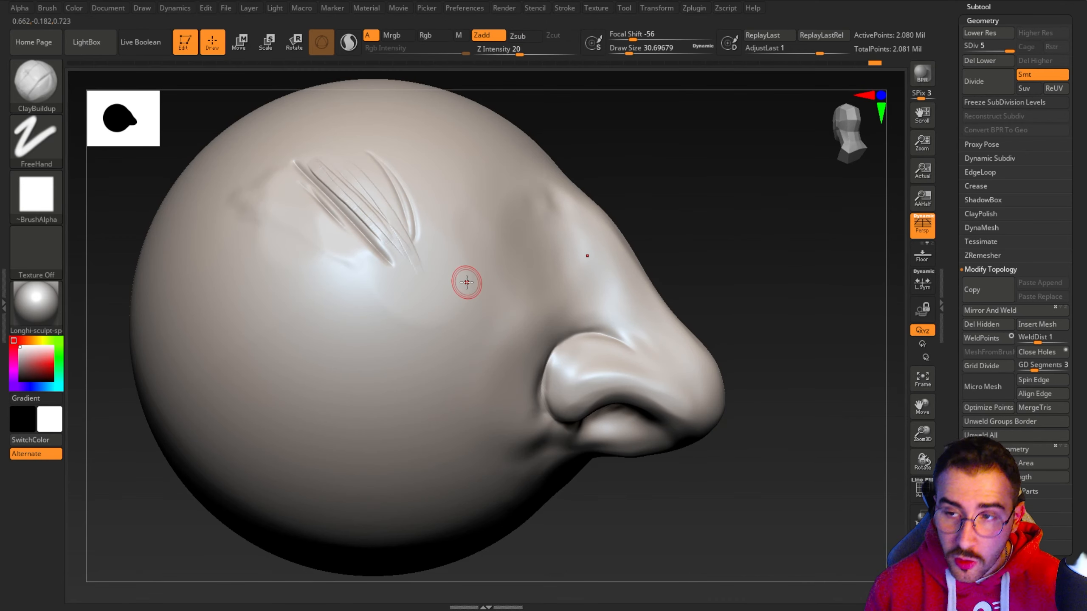
left_click_drag(340, 181, 398, 236)
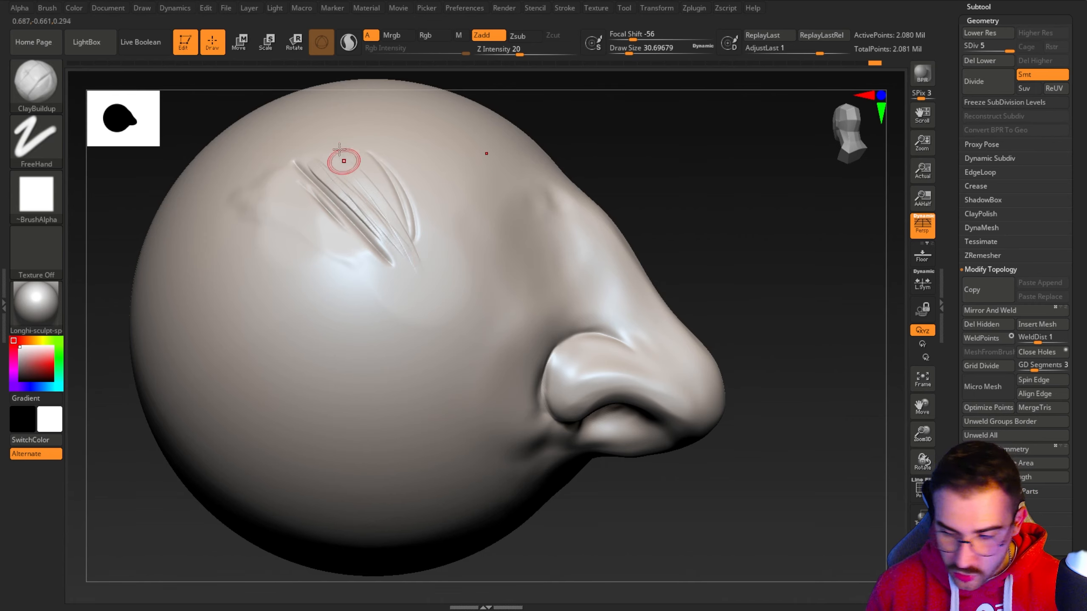
key("shift")
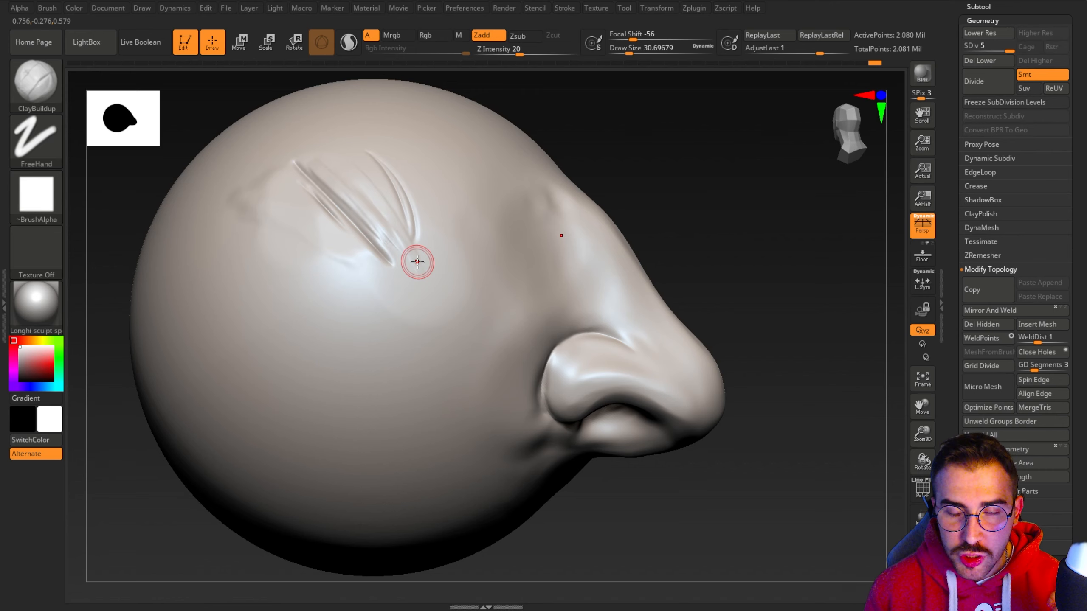
Step: Try more thin ClayBuildup strokes below the grooves, then undo them
left_click_drag(293, 199, 373, 274)
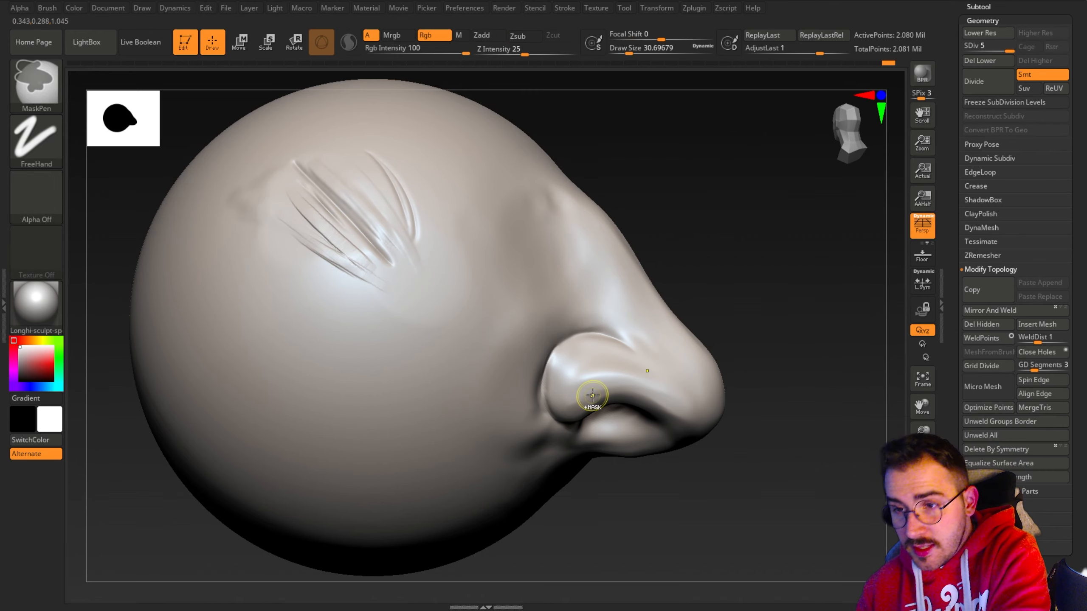
key("ctrl+z")
key("ctrl+z")
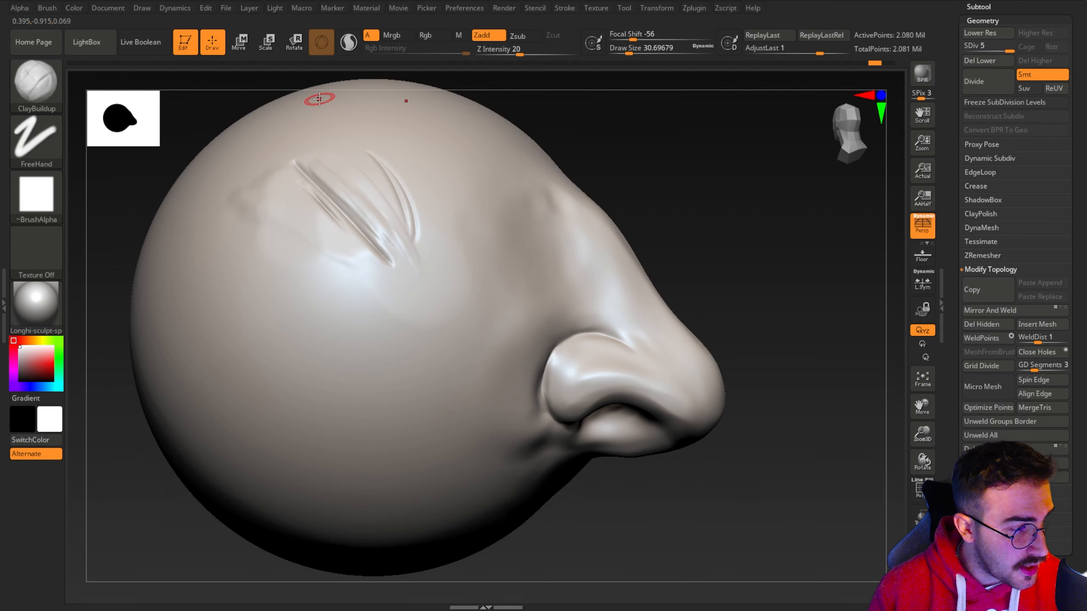
Step: Lower the subdivision level to 2, set the draw size to about 132 and work over the grooved area with broad strokes
left_click_drag(1008, 46, 976, 50)
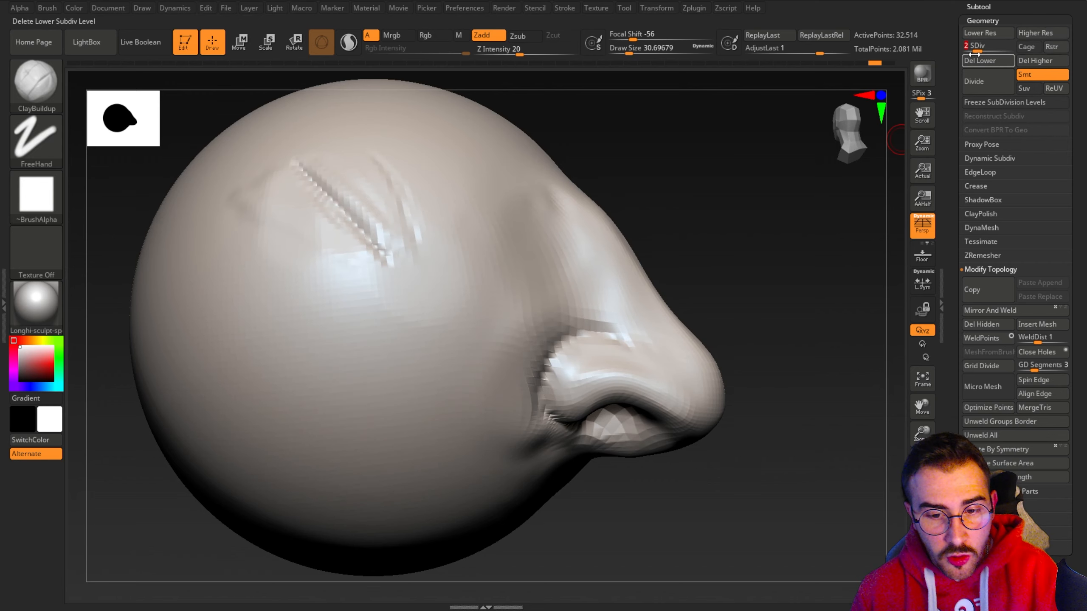
key("space")
left_click_drag(293, 213, 312, 213)
left_click_drag(280, 198, 374, 277)
mouse_move(323, 174)
left_mouse_down()
mouse_move(388, 226)
mouse_move(345, 311)
mouse_move(364, 294)
mouse_move(318, 200)
mouse_move(381, 265)
mouse_move(332, 294)
left_mouse_up()
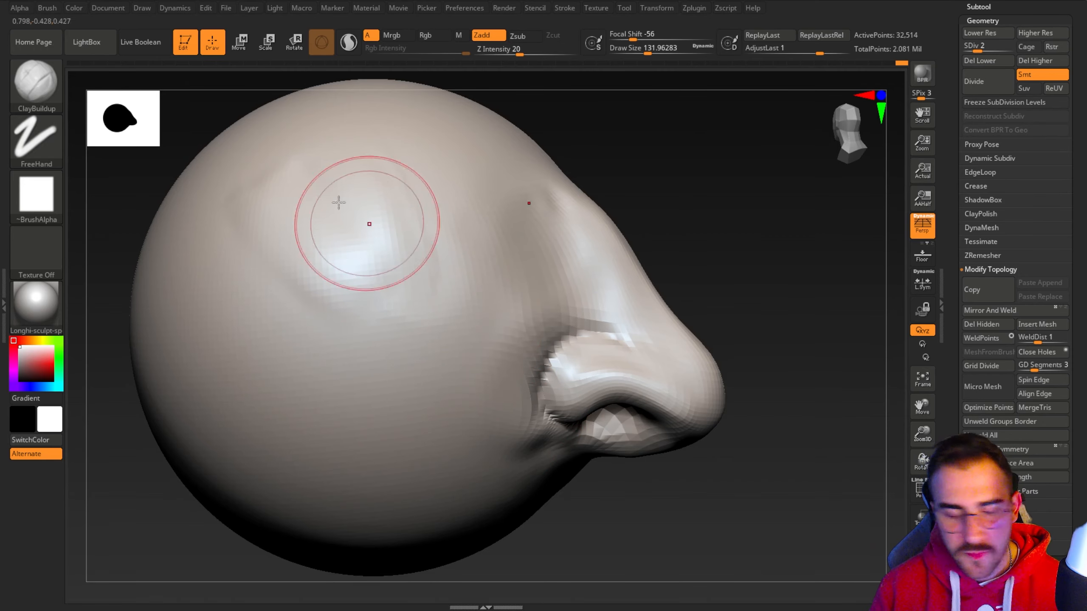
Step: Try pulling a bulge out of the upper back of the sphere with the Move brush, then undo it
left_click(37, 82)
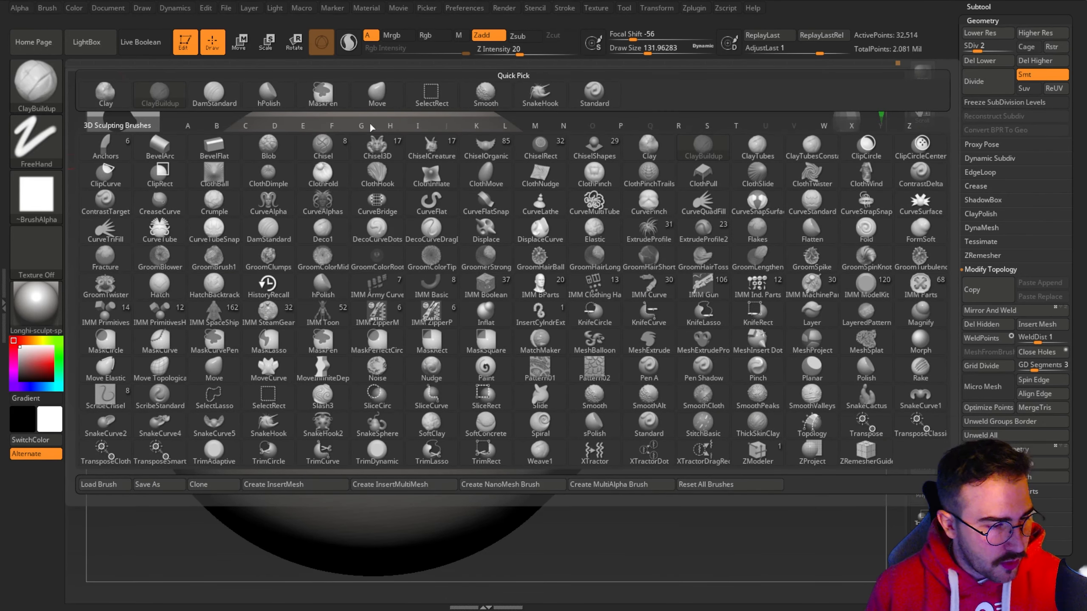
left_click(375, 100)
mouse_move(235, 153)
left_mouse_down()
mouse_move(197, 117)
mouse_move(222, 138)
mouse_move(192, 126)
mouse_move(182, 112)
mouse_move(209, 120)
mouse_move(192, 109)
left_mouse_up()
key("ctrl+z")
key("ctrl+z")
key("ctrl+z")
key("ctrl+z")
key("ctrl+z")
key("ctrl+z")
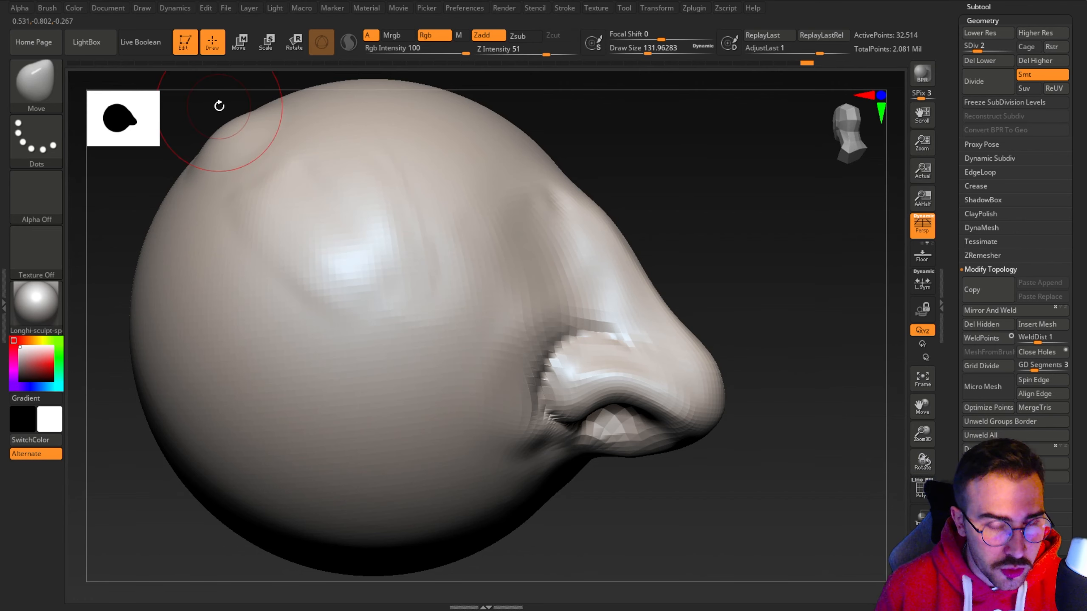
Step: Switch to SnakeHook, dismiss the SculptrisPro note and pull a long horn out of the upper back of the sphere
key("b")
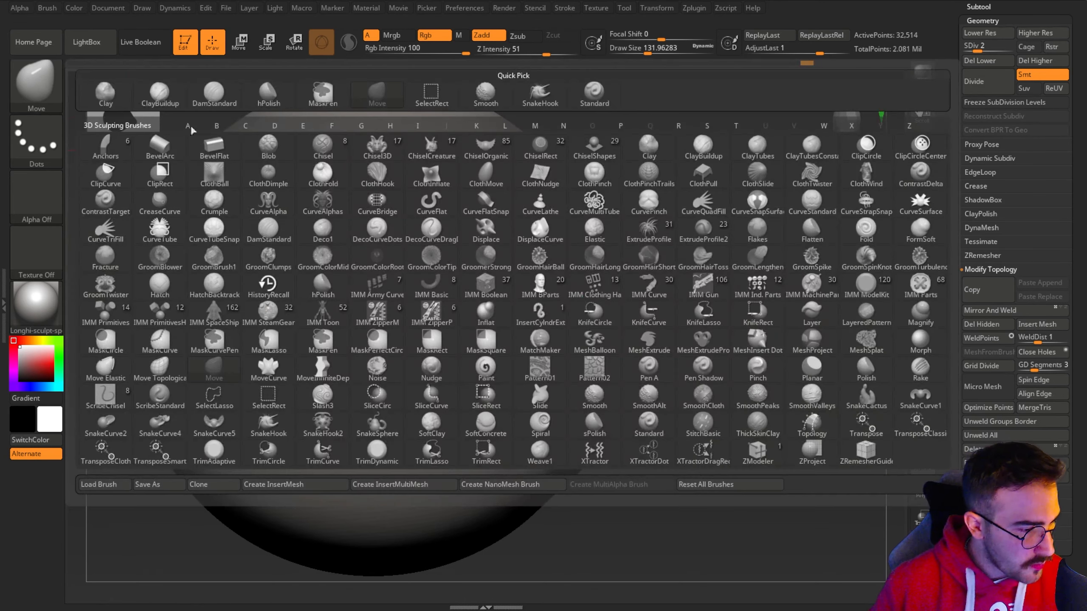
key("s")
key("h")
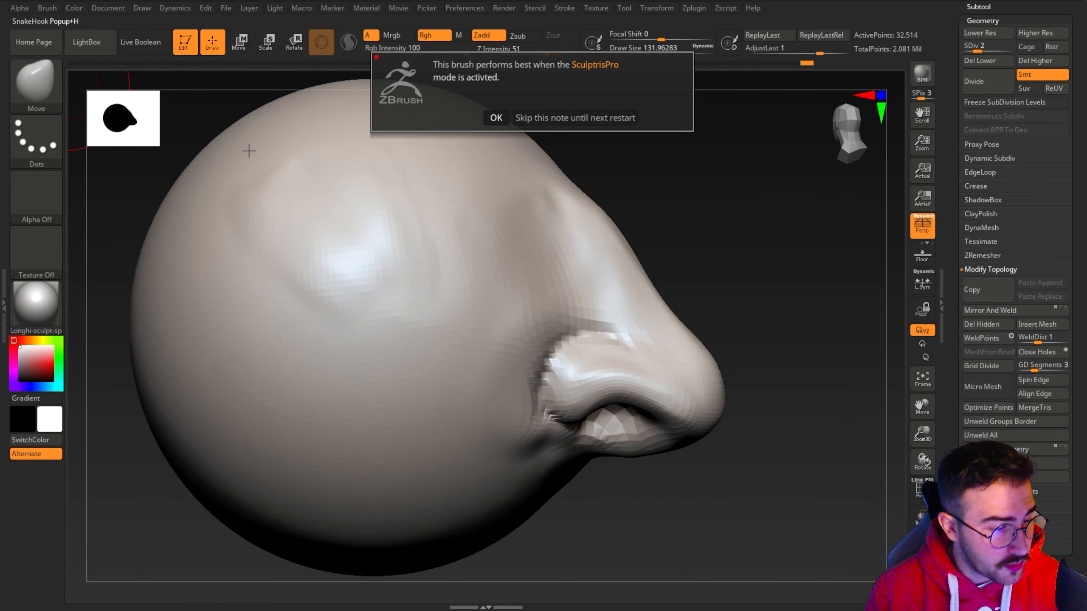
left_click(495, 117)
left_click_drag(177, 87, 129, 55)
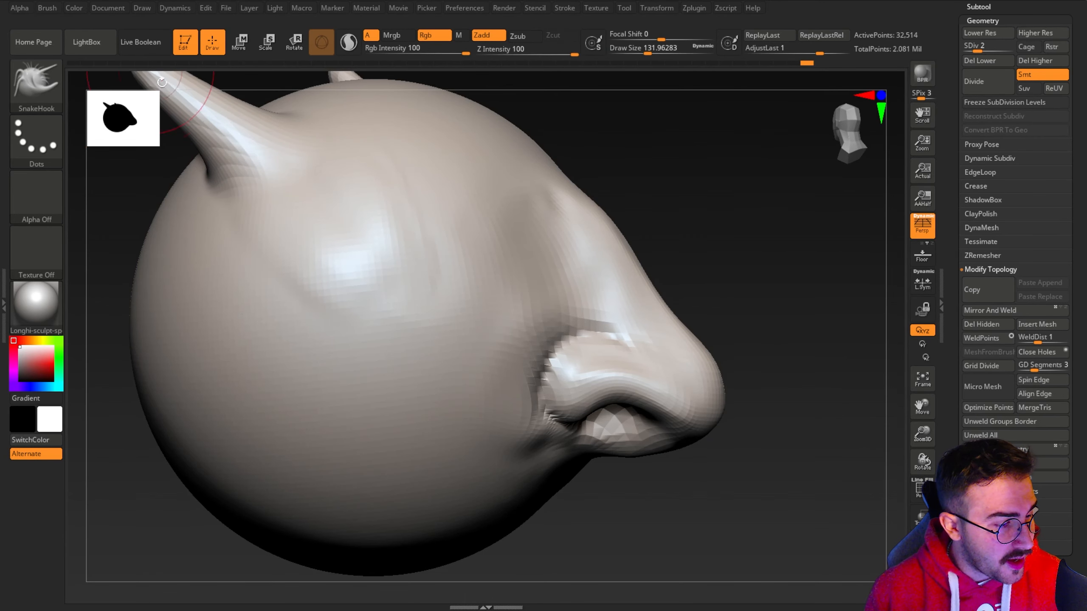
Step: Try bending the horn with further SnakeHook pulls, then undo those pulls
left_click_drag(132, 194, 241, 314, "alt")
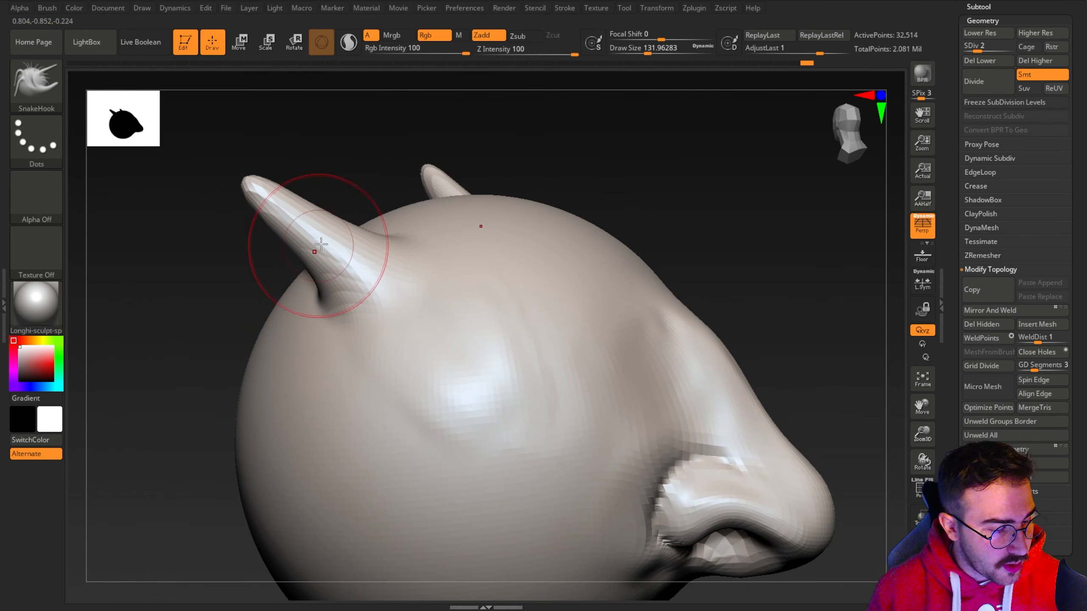
left_click_drag(255, 187, 315, 212)
mouse_move(320, 253)
left_mouse_down()
mouse_move(340, 215)
mouse_move(349, 221)
left_mouse_up()
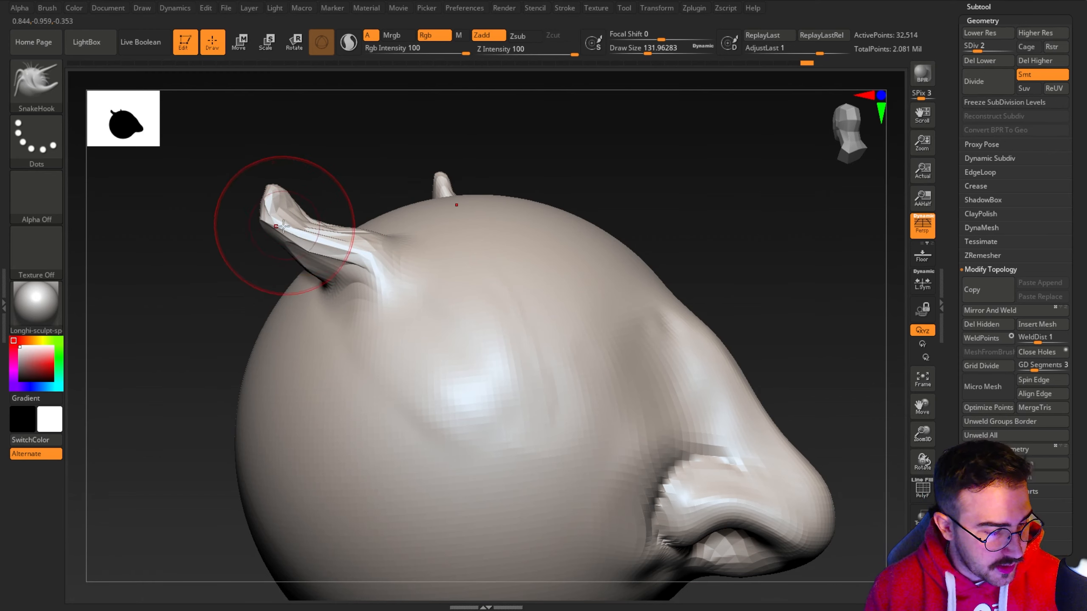
left_click_drag(283, 223, 294, 226)
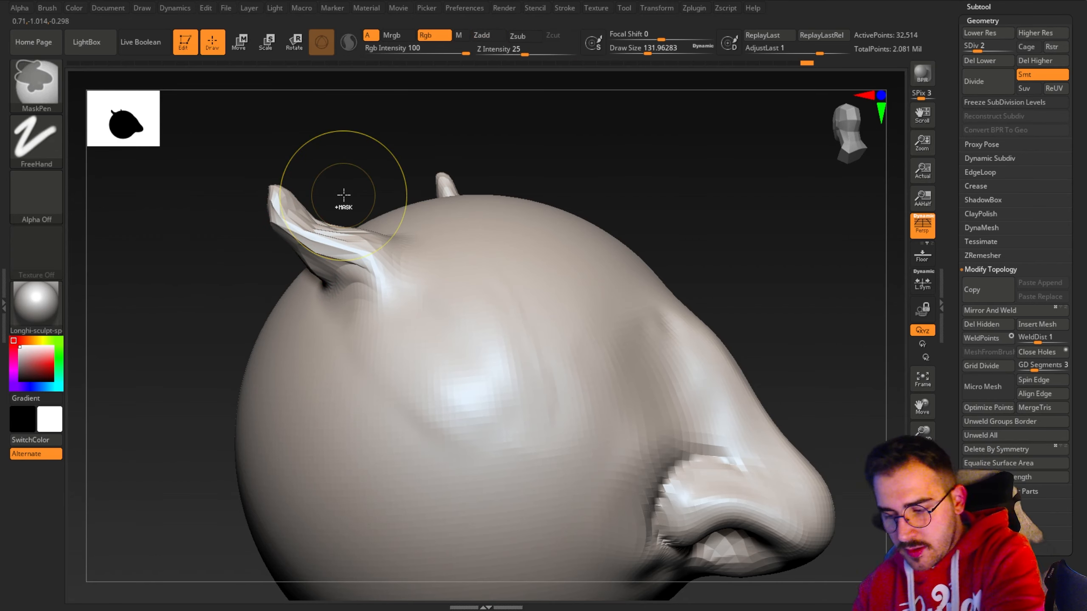
key("ctrl+z")
key("ctrl+z")
key("ctrl+z")
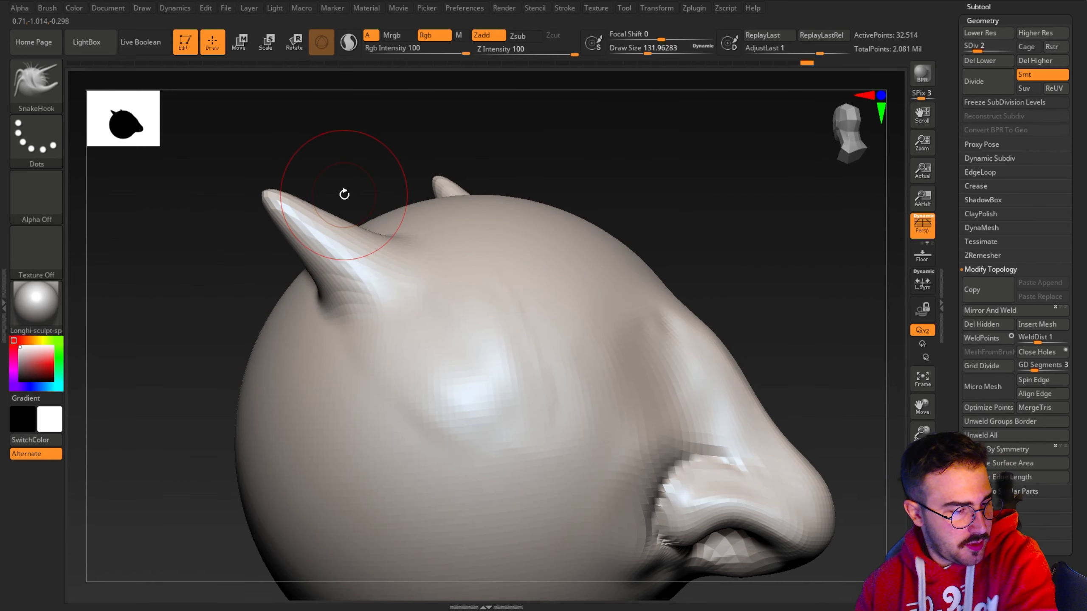
Step: Switch to the Standard brush, raise the subdivision level to 4 and sculpt thin ridges below the horn at draw size about 29
key("b")
mouse_move(180, 169)
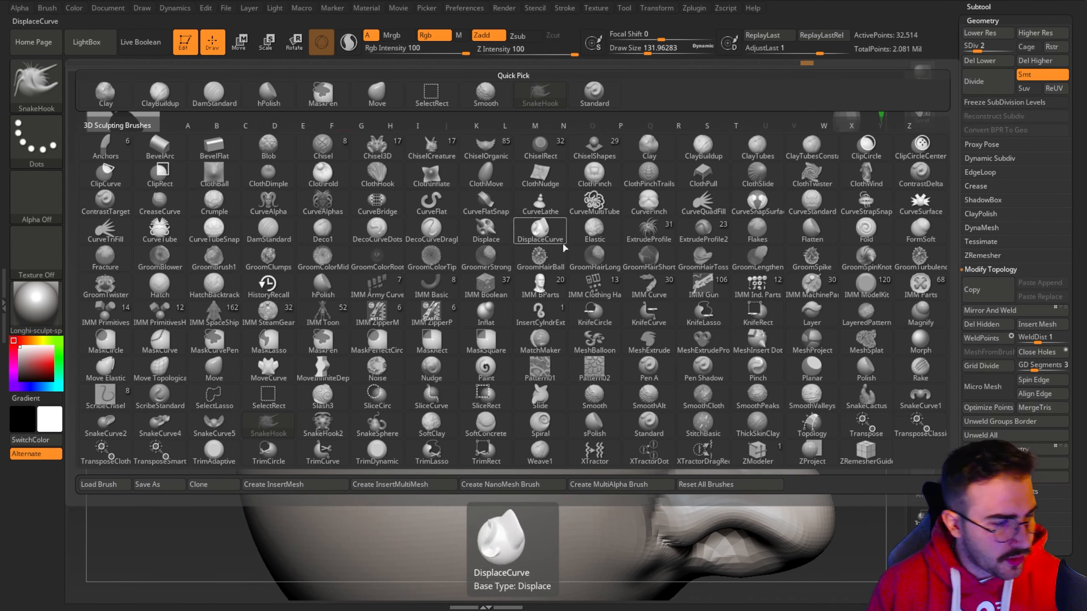
left_click(594, 91)
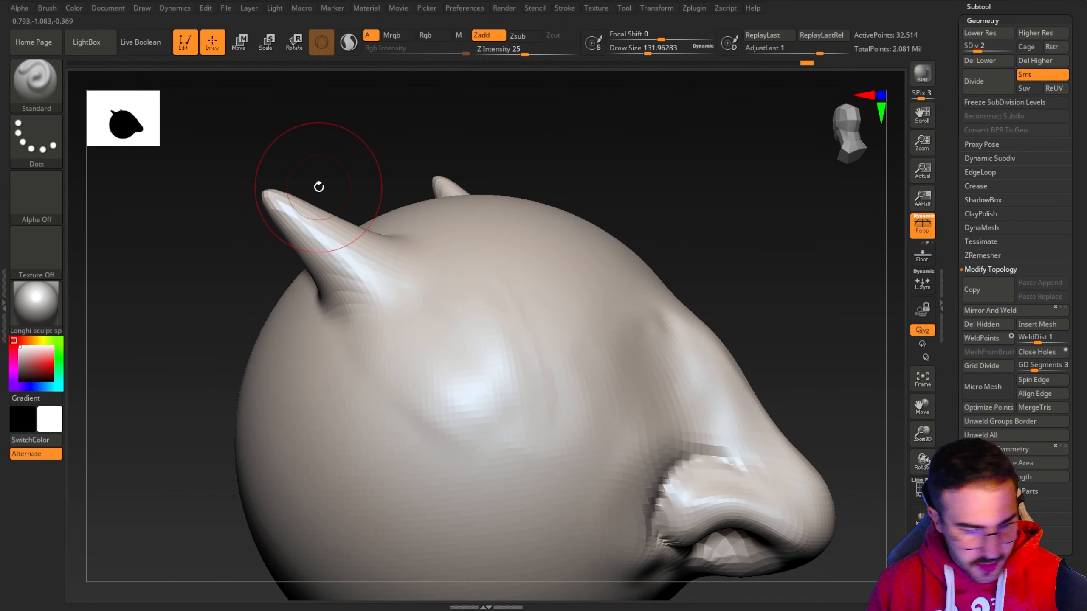
left_click_drag(227, 259, 221, 174, "alt")
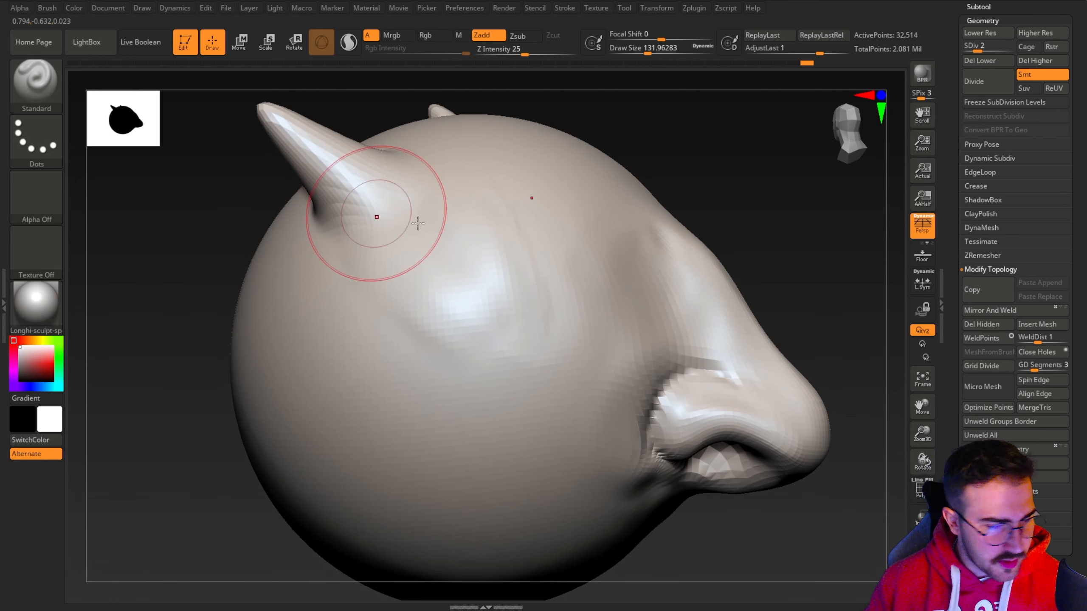
left_click(999, 49)
key("space")
mouse_move(467, 238)
left_mouse_down()
mouse_move(446, 239)
mouse_move(455, 327)
mouse_move(512, 355)
left_mouse_up()
mouse_move(464, 303)
left_mouse_down()
mouse_move(525, 354)
mouse_move(519, 412)
left_mouse_up()
mouse_move(513, 360)
left_mouse_down()
mouse_move(452, 386)
mouse_move(405, 309)
left_mouse_up()
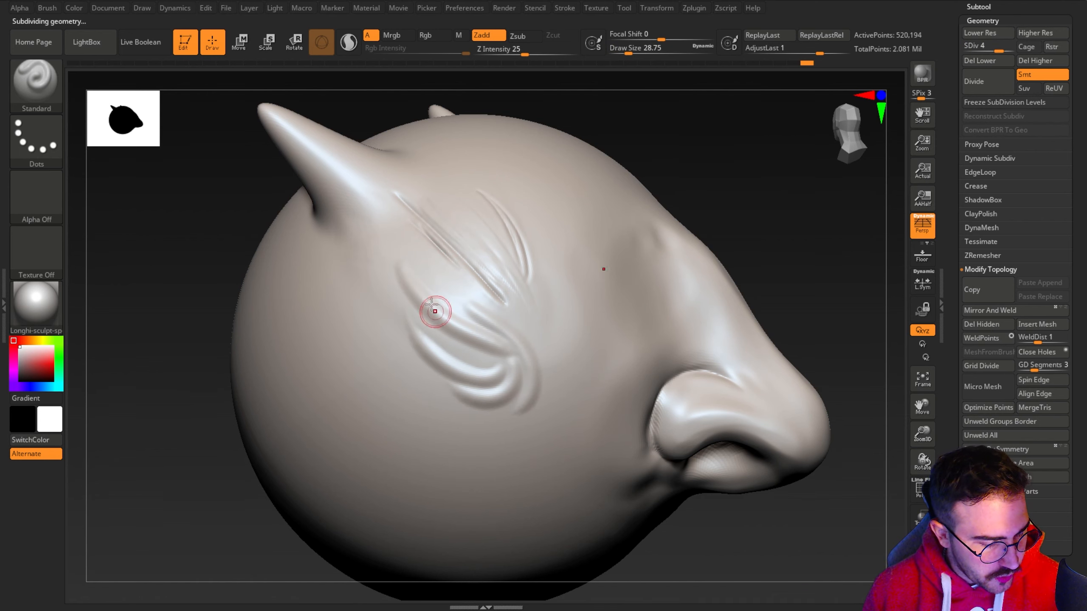
left_click_drag(433, 274, 557, 383)
Step: Set the draw size to about 54 and add wider Standard strokes between the thin ridges and the nose
left_click_drag(180, 222, 199, 221)
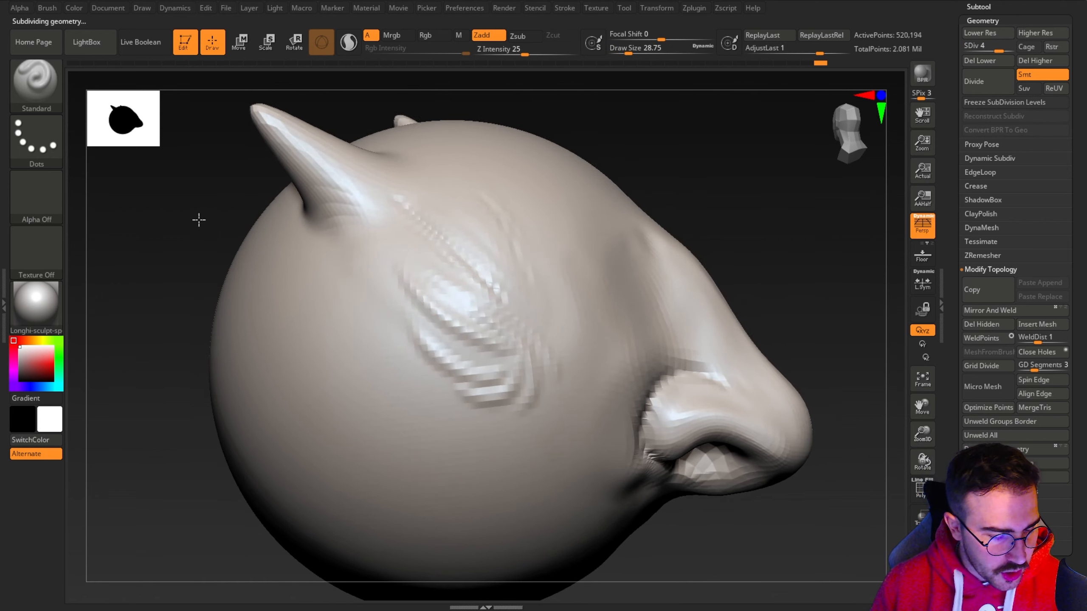
key("space")
left_click_drag(422, 298, 429, 297)
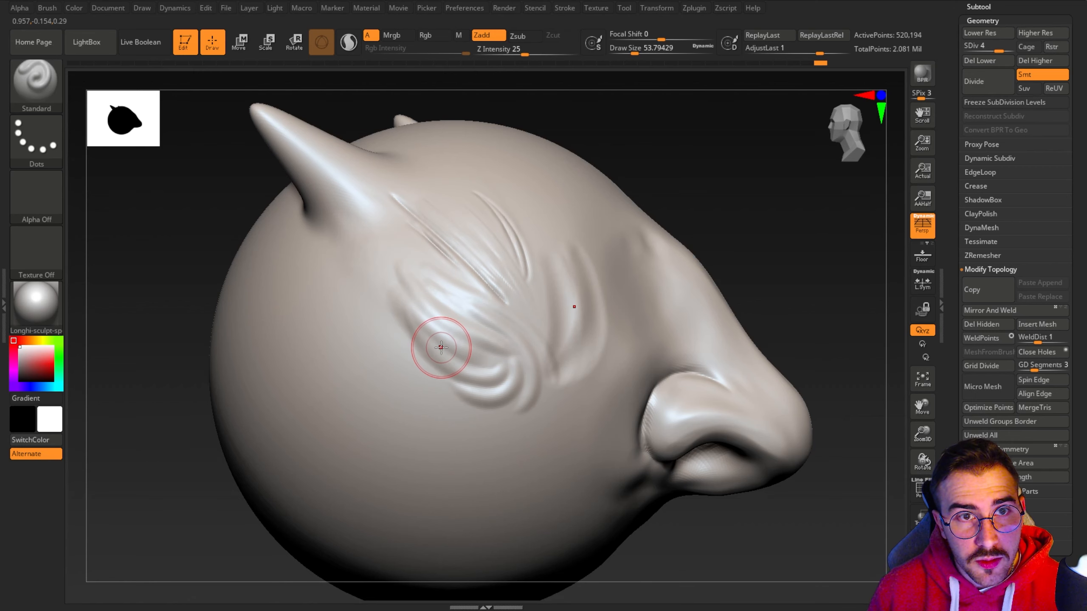
Step: Set the draw size to about 35 and build up Standard strokes along the horn into its base
left_click_drag(198, 189, 207, 202, "alt")
key("space")
left_click_drag(318, 165, 379, 244)
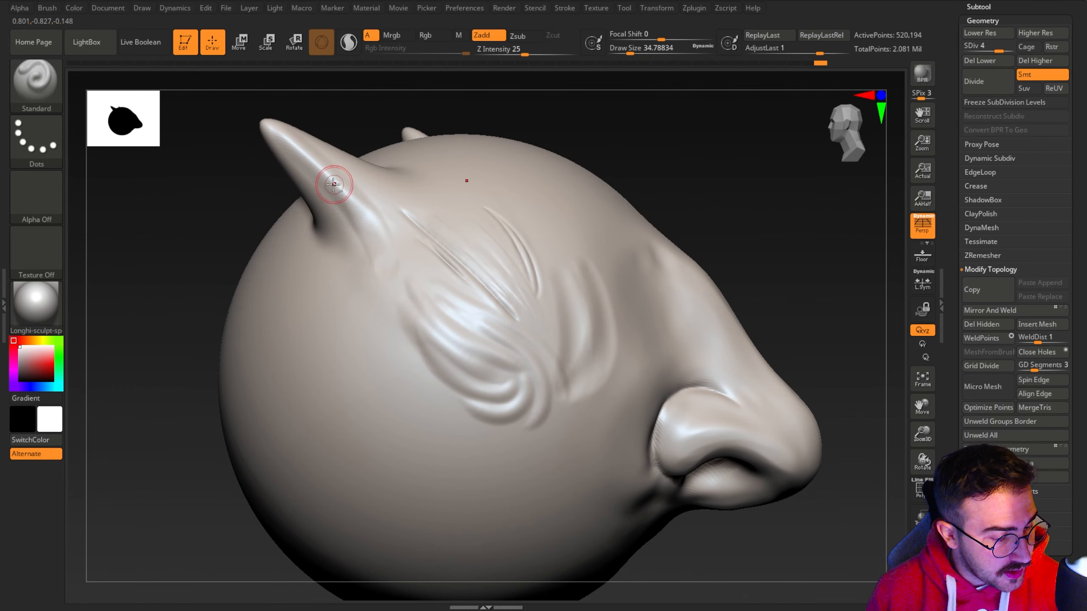
key("shift")
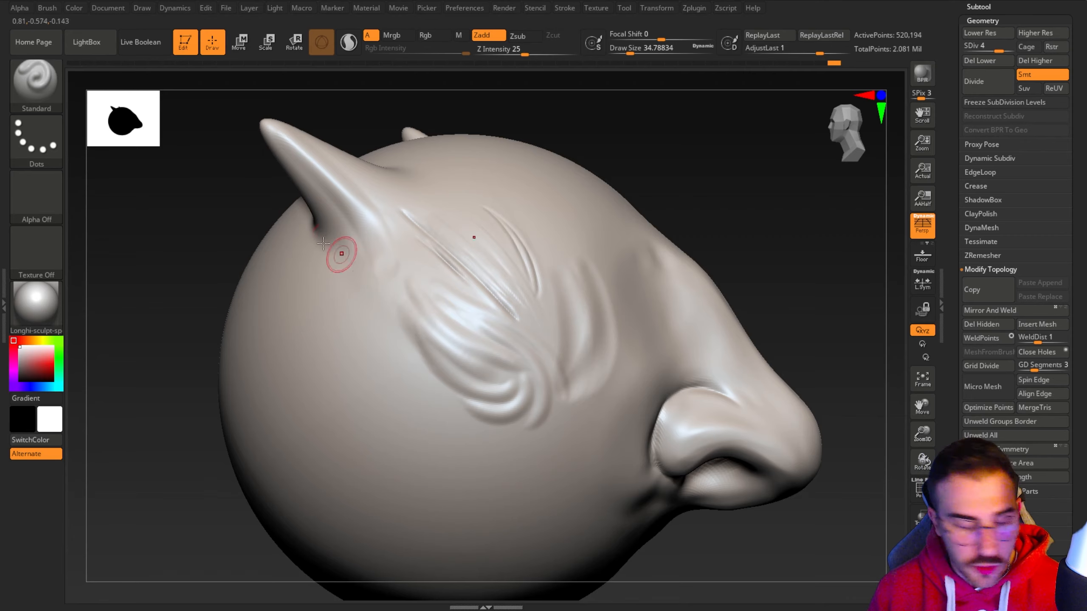
Step: Switch to the hPolish brush, set the draw size to about 51 and flatten a band along the horn from tip to base
left_click(36, 88)
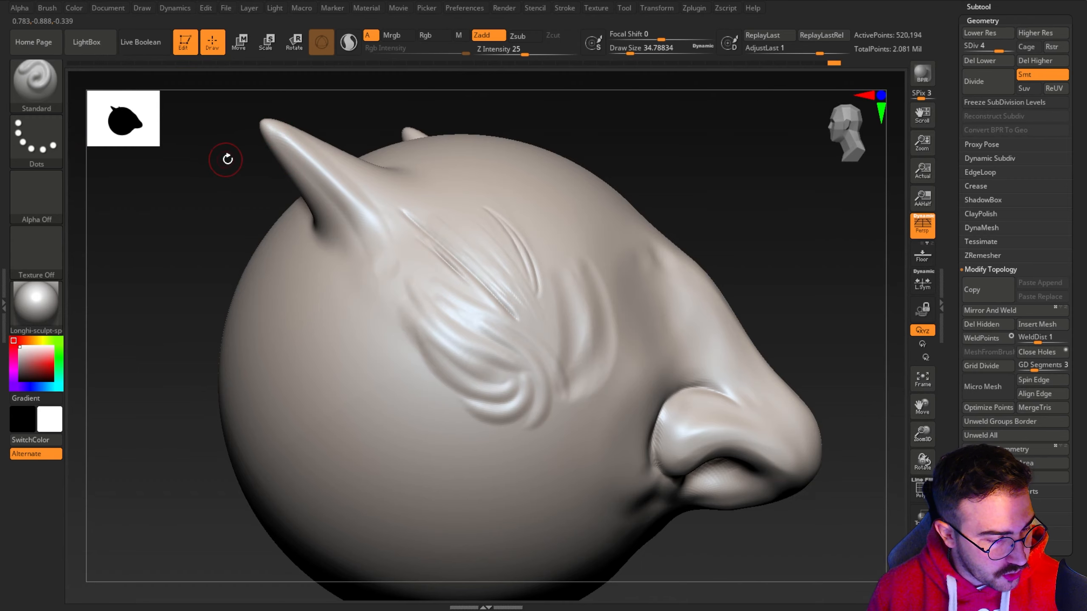
mouse_move(211, 156)
left_mouse_down("alt")
mouse_move(216, 167)
mouse_move(371, 195)
mouse_move(323, 220)
left_mouse_up("alt")
key("space")
left_click_drag(351, 175, 273, 179)
left_click(35, 81)
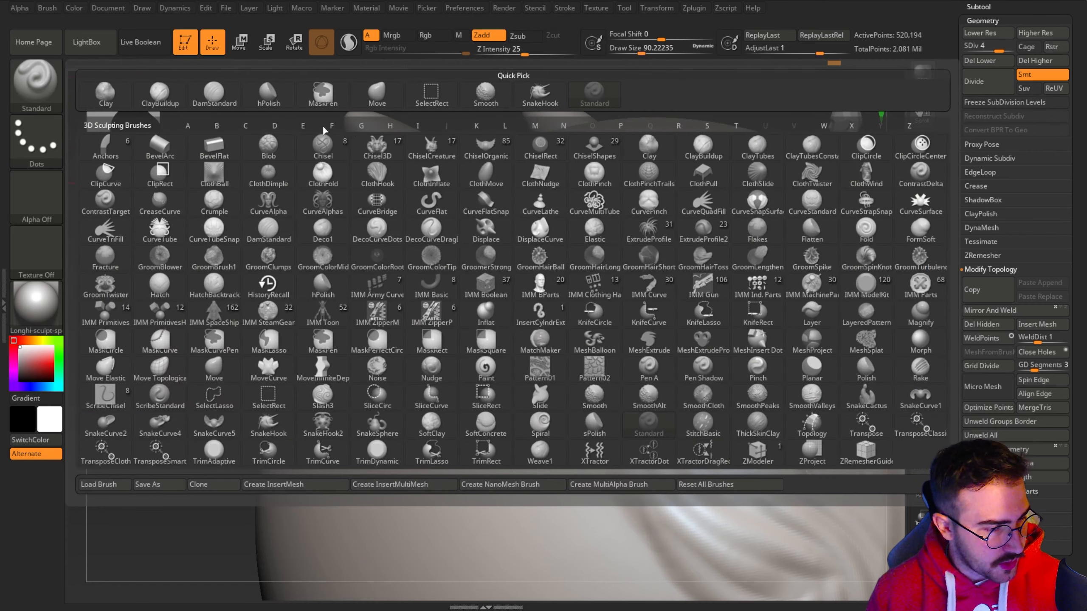
left_click(268, 92)
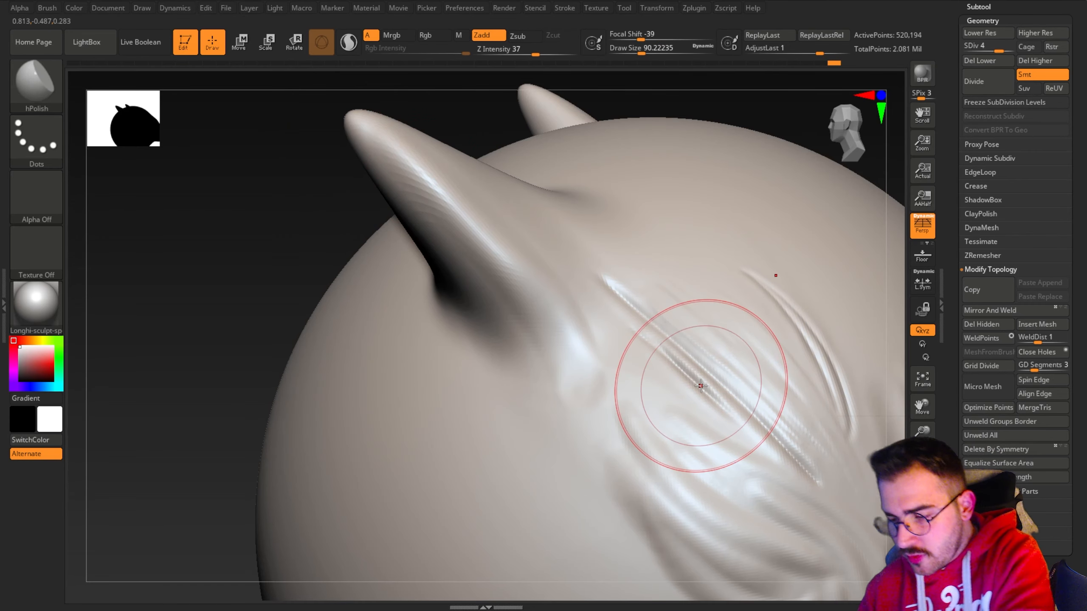
key("space")
left_click_drag(393, 148, 385, 147)
left_click_drag(369, 130, 515, 262)
left_click_drag(367, 130, 513, 261)
left_click_drag(375, 136, 429, 192)
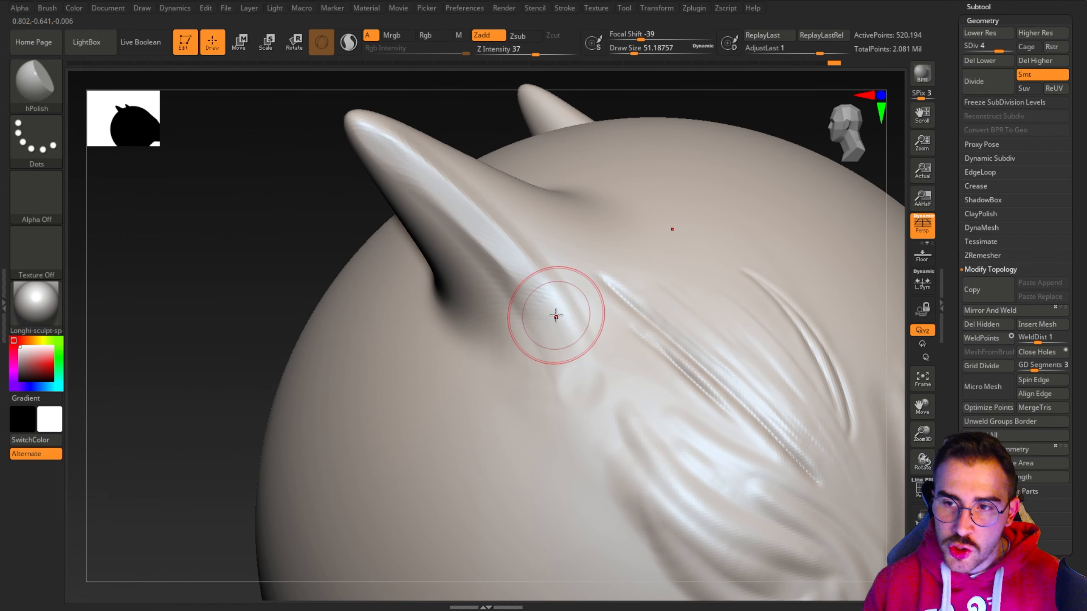